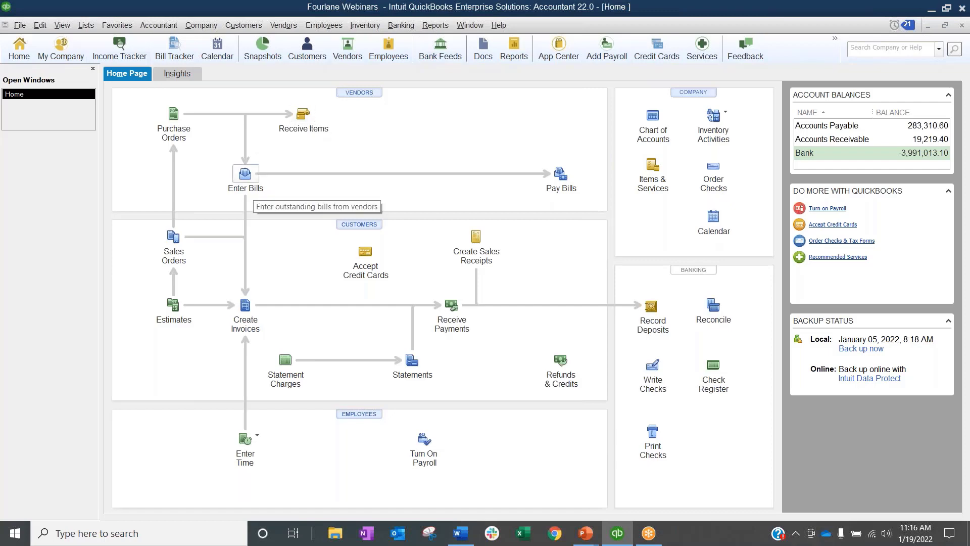
Step: Open a blank bill, check the Customer:Job choices for item and expense lines, and close the bill
{"action": "left_click", "coordinate": [245, 175]}
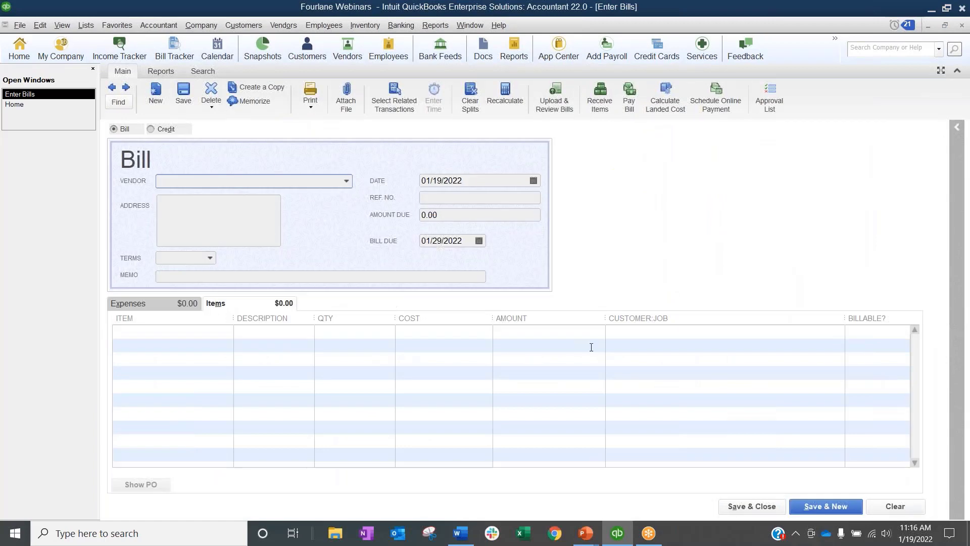
{"action": "left_click", "coordinate": [838, 331]}
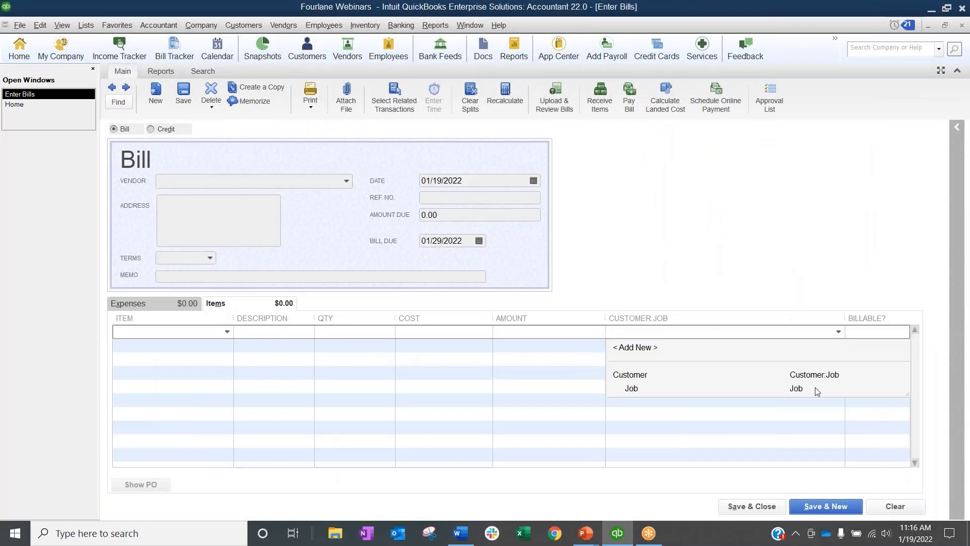
{"action": "left_click", "coordinate": [150, 302]}
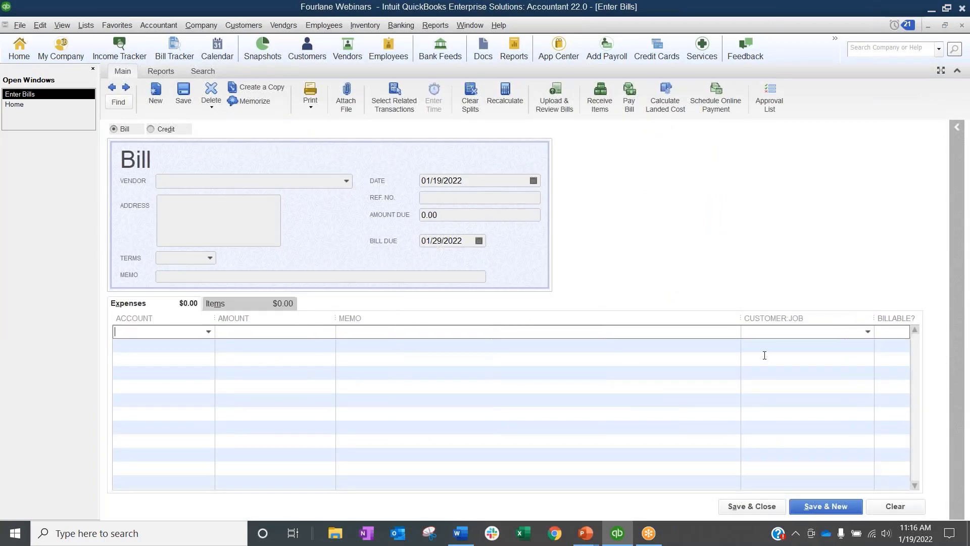
{"action": "left_click", "coordinate": [867, 331]}
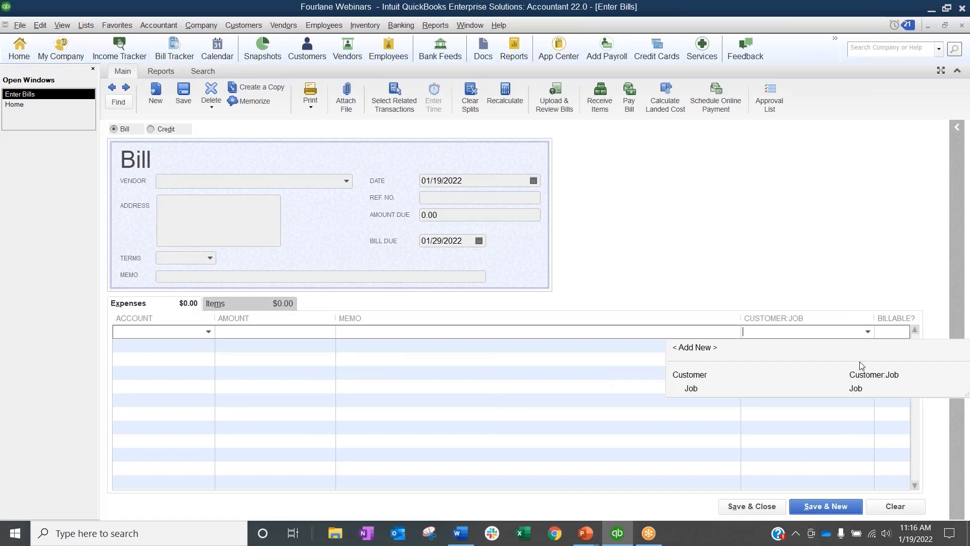
{"action": "left_click", "coordinate": [960, 31]}
{"action": "left_click", "coordinate": [960, 28]}
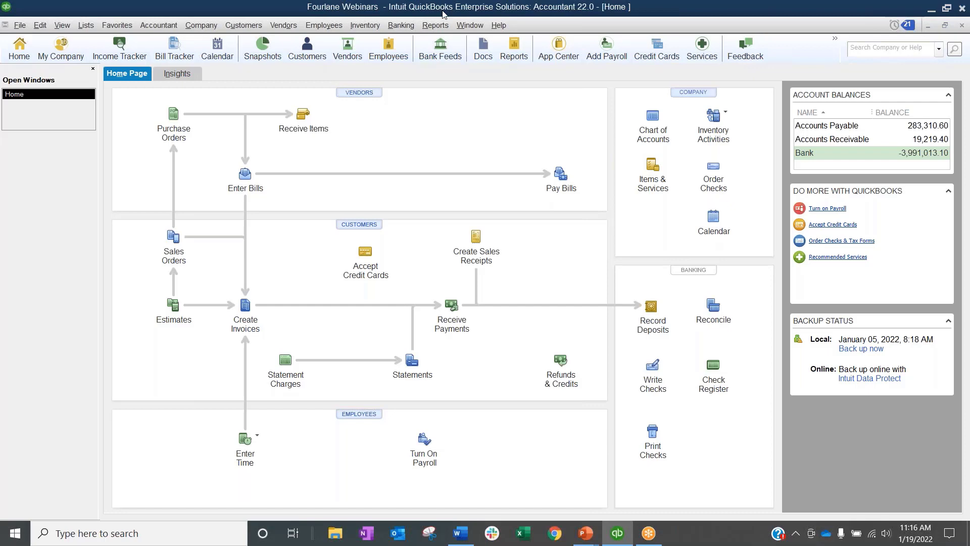
Step: Start a bill for Vendor A without billing against its open transactions, and add item A:1123a05 as a line
{"action": "left_click", "coordinate": [245, 175]}
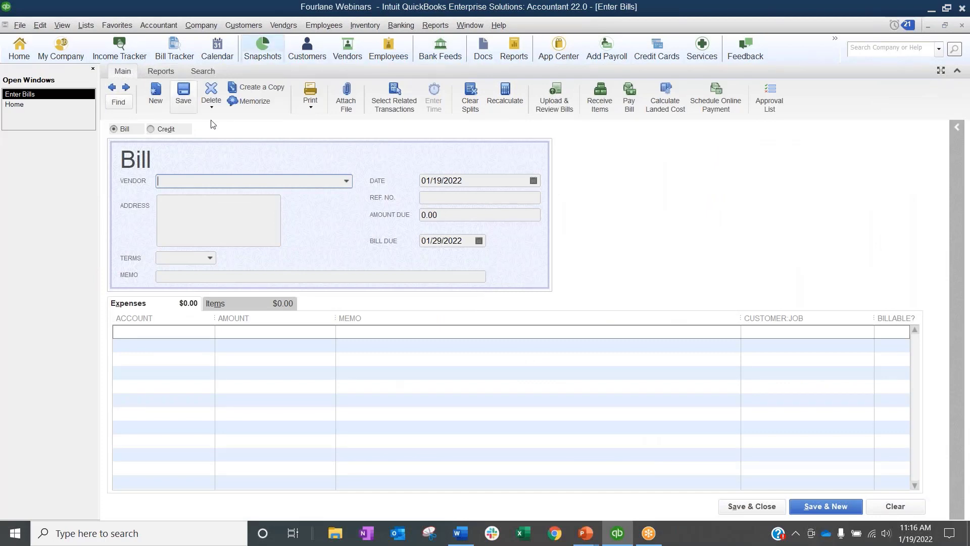
{"action": "left_click", "coordinate": [346, 182]}
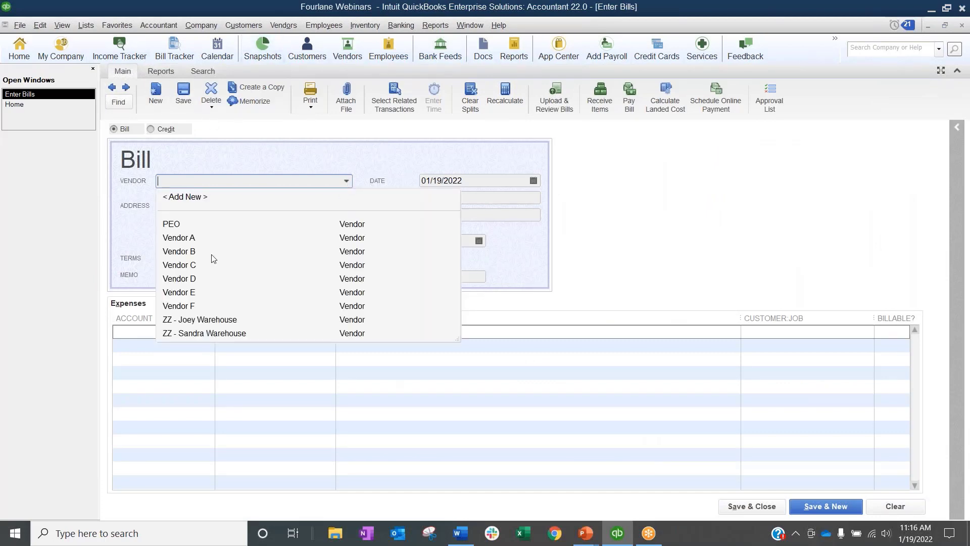
{"action": "left_click", "coordinate": [199, 237]}
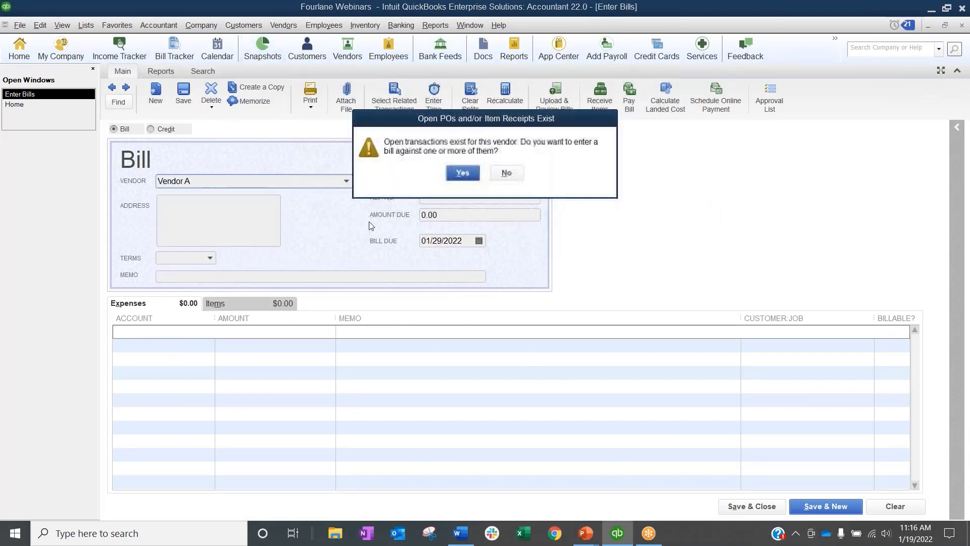
{"action": "left_click", "coordinate": [506, 173]}
{"action": "left_click", "coordinate": [234, 302]}
{"action": "left_click", "coordinate": [227, 332]}
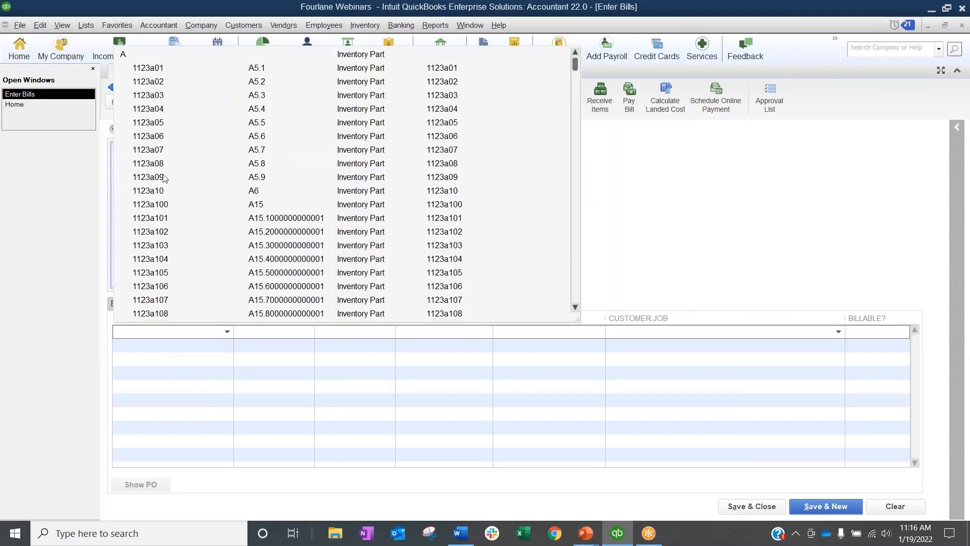
{"action": "left_click", "coordinate": [161, 123]}
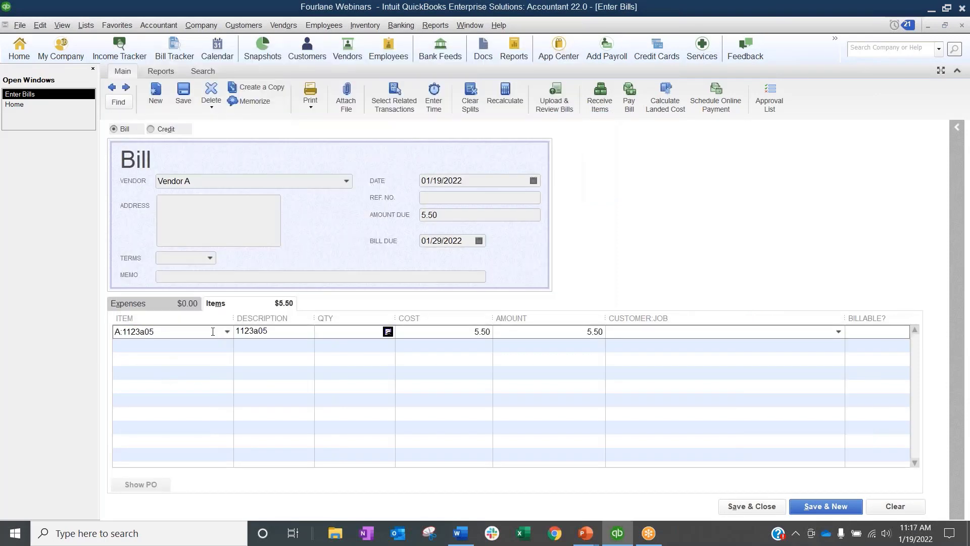
Step: Assign the item line to the new job Customer:Job2 and save the bill
{"action": "left_click", "coordinate": [837, 331]}
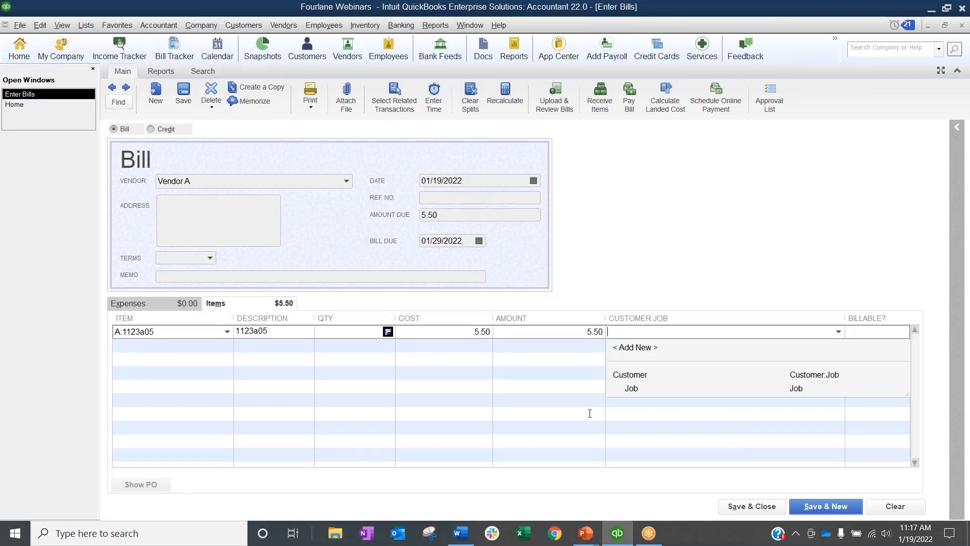
{"action": "left_click", "coordinate": [635, 389]}
{"action": "type", "text": "2"}
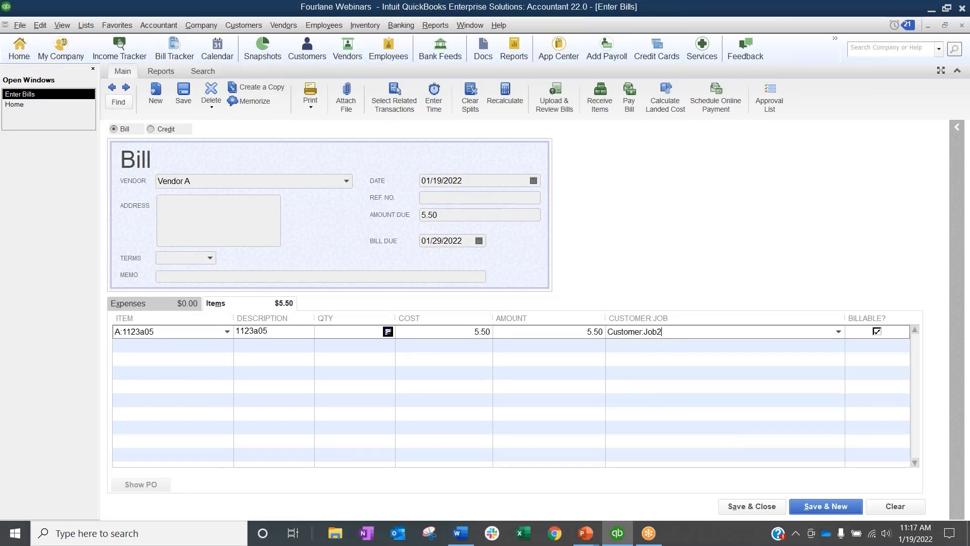
{"action": "key", "text": "Tab"}
{"action": "left_click", "coordinate": [416, 223]}
{"action": "left_click", "coordinate": [183, 96]}
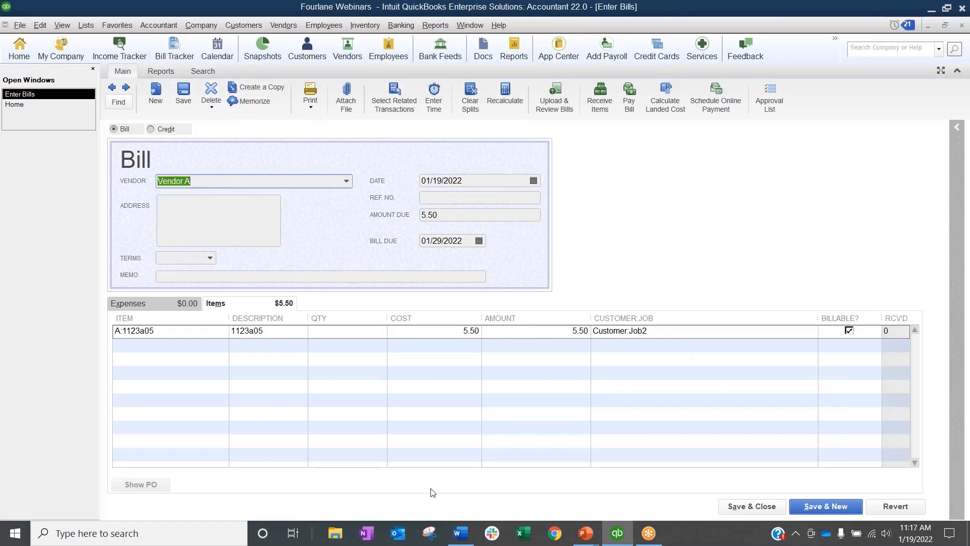
{"action": "left_click", "coordinate": [15, 104]}
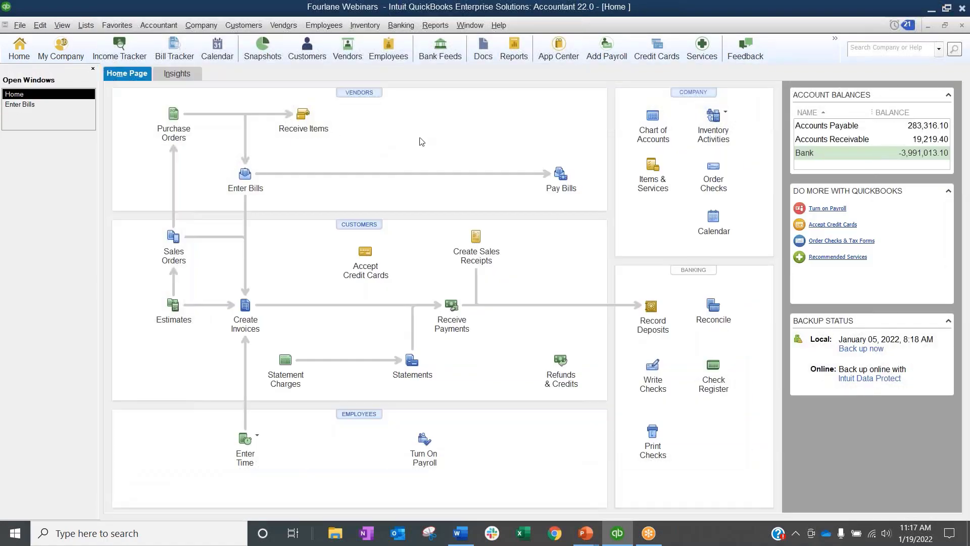
{"action": "left_click", "coordinate": [46, 103]}
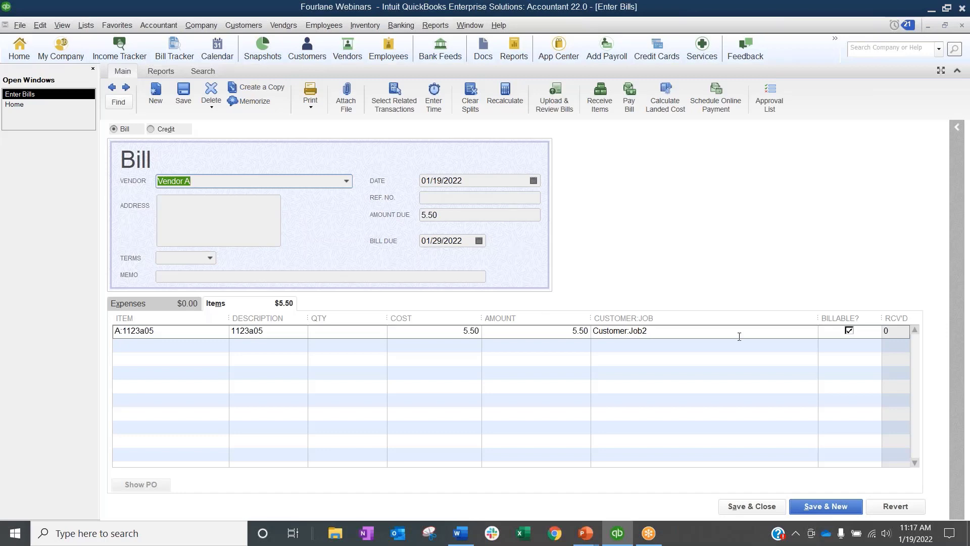
{"action": "left_click", "coordinate": [435, 25]}
{"action": "mouse_move", "coordinate": [448, 200]}
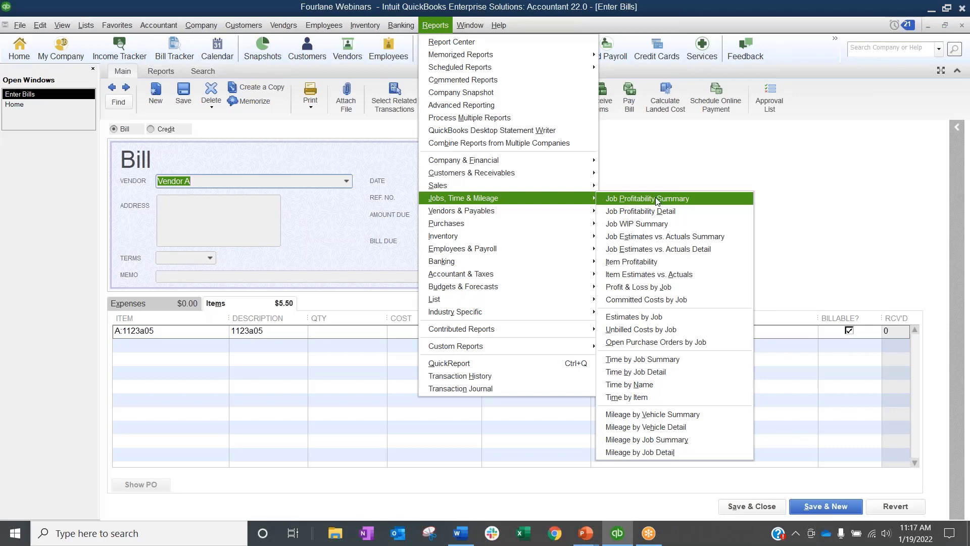
{"action": "left_click", "coordinate": [716, 178]}
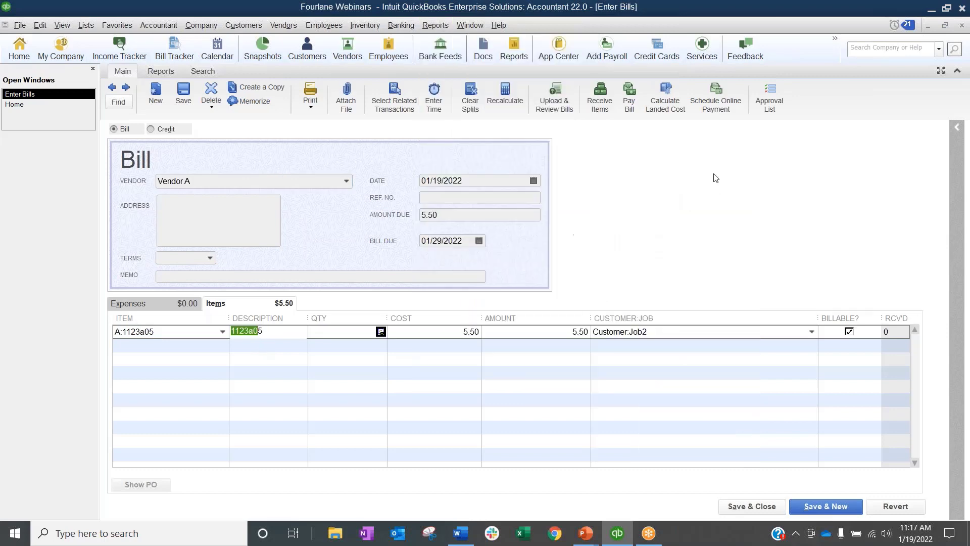
Step: Run the Job Profitability Summary report and widen its customer and job name column
{"action": "left_click", "coordinate": [435, 25]}
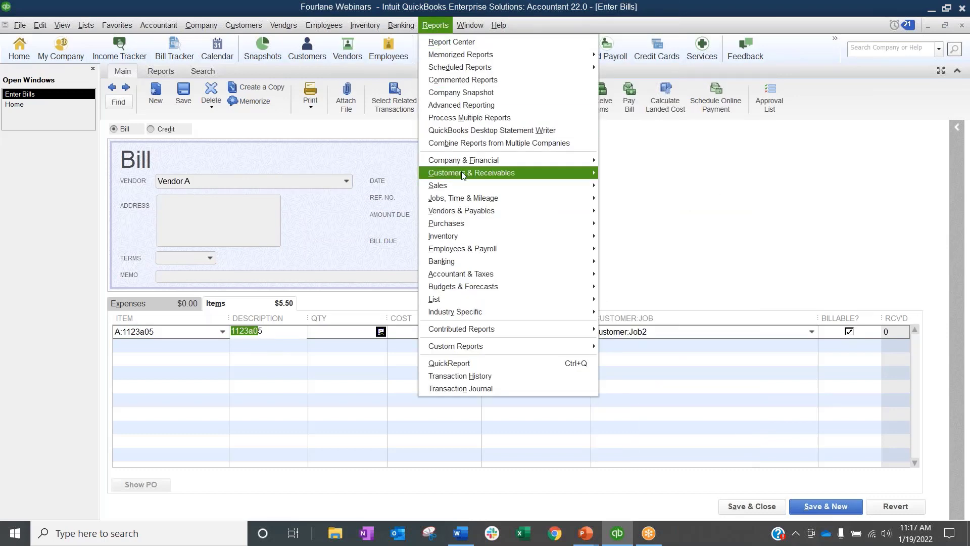
{"action": "mouse_move", "coordinate": [536, 198]}
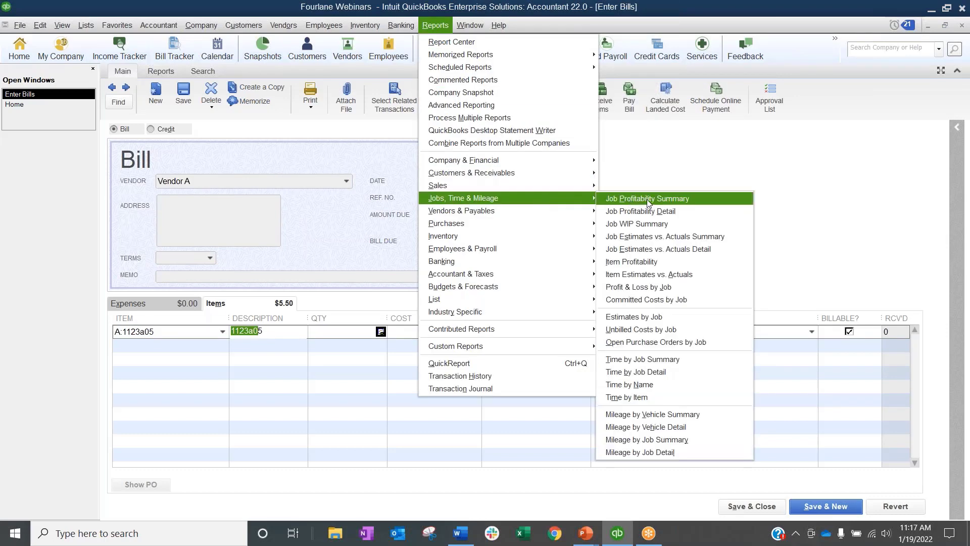
{"action": "left_click", "coordinate": [648, 202]}
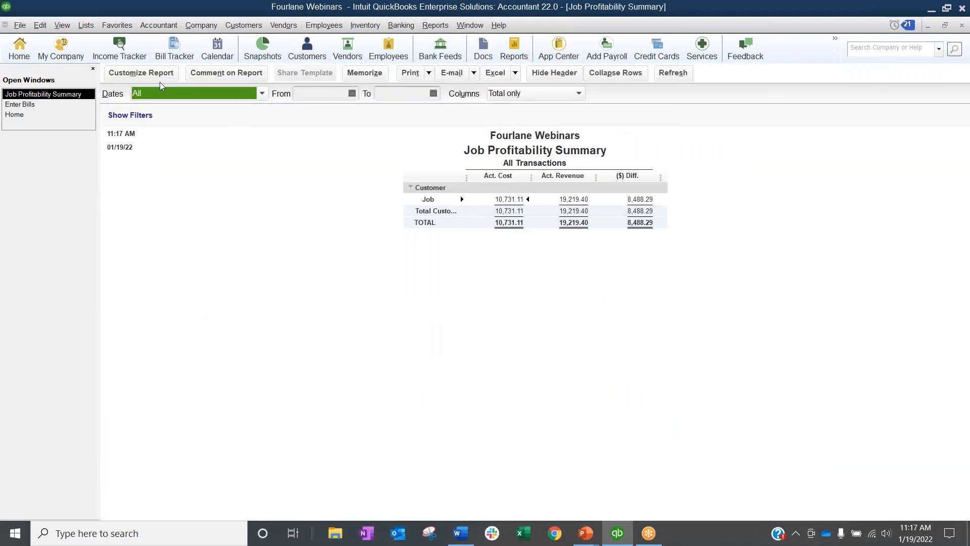
{"action": "left_click_drag", "start_coordinate": [467, 177], "coordinate": [514, 181]}
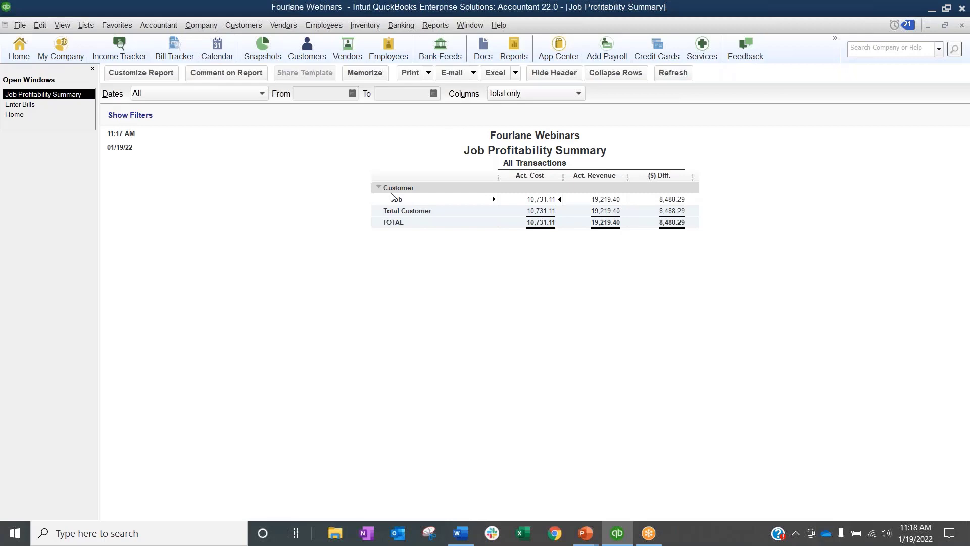
Step: Review the item and Customer:Job on the Vendor A bill, and close the bill and report windows
{"action": "left_click", "coordinate": [20, 104]}
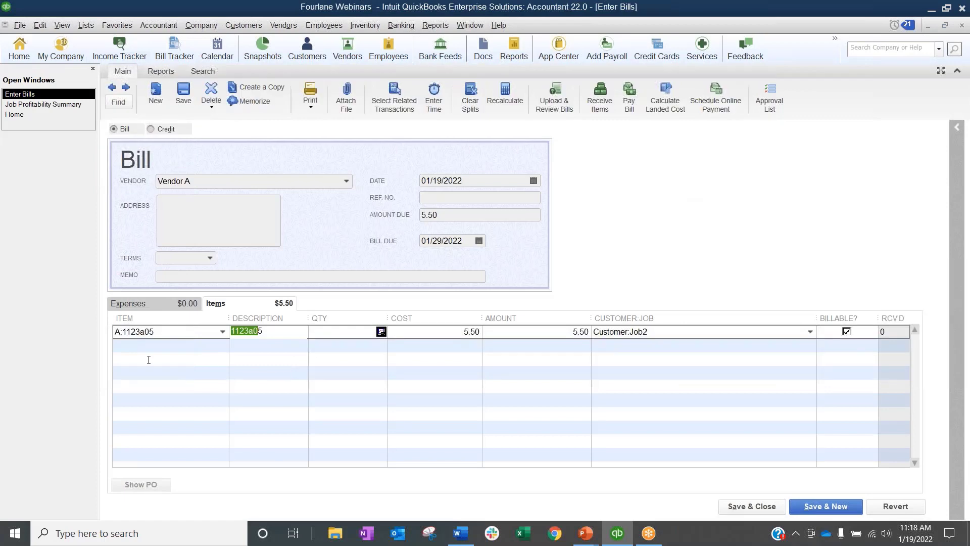
{"action": "left_click", "coordinate": [155, 335]}
{"action": "left_click", "coordinate": [678, 335]}
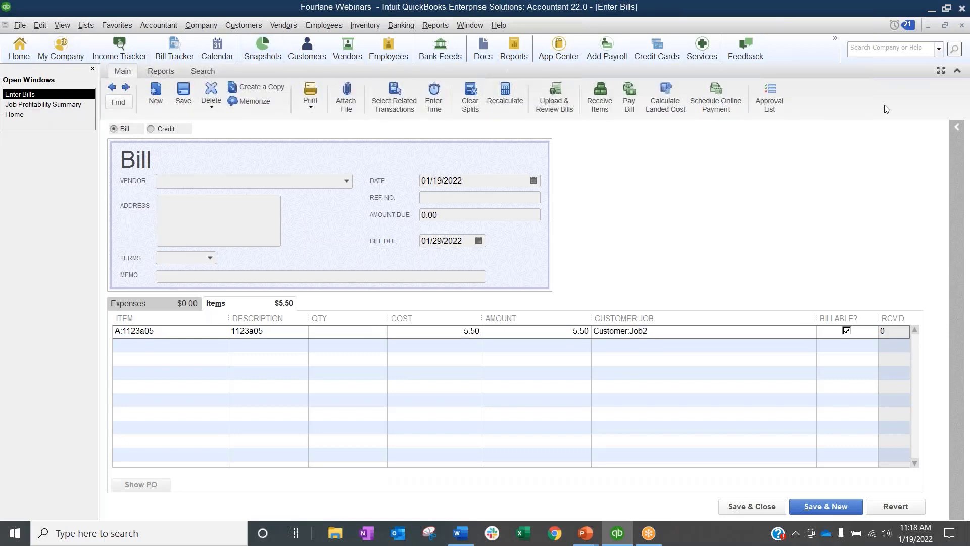
{"action": "key", "text": "Escape"}
{"action": "key", "text": "Escape"}
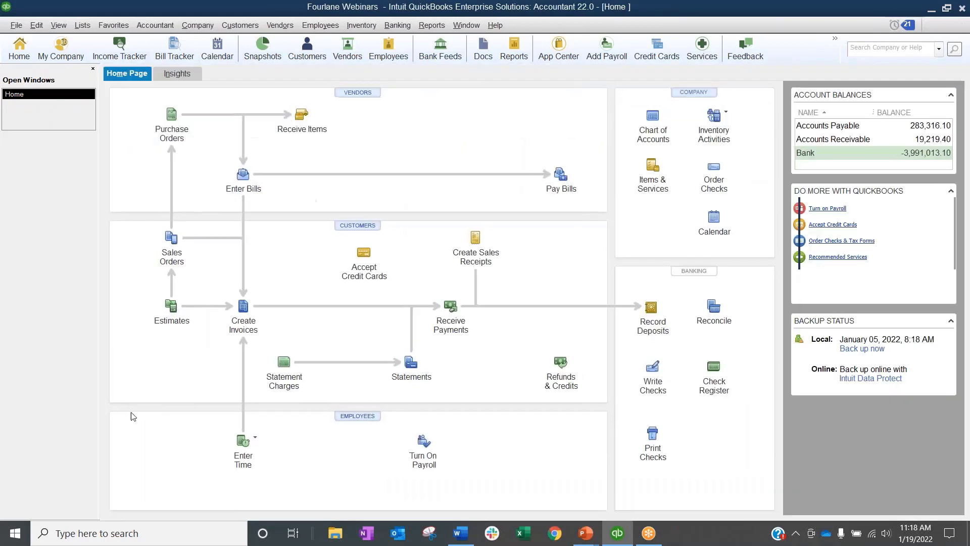
Step: Start an estimate for Customer:Job2, keeping the Retail Estimate template and hiding the customer details pane
{"action": "left_click", "coordinate": [171, 306]}
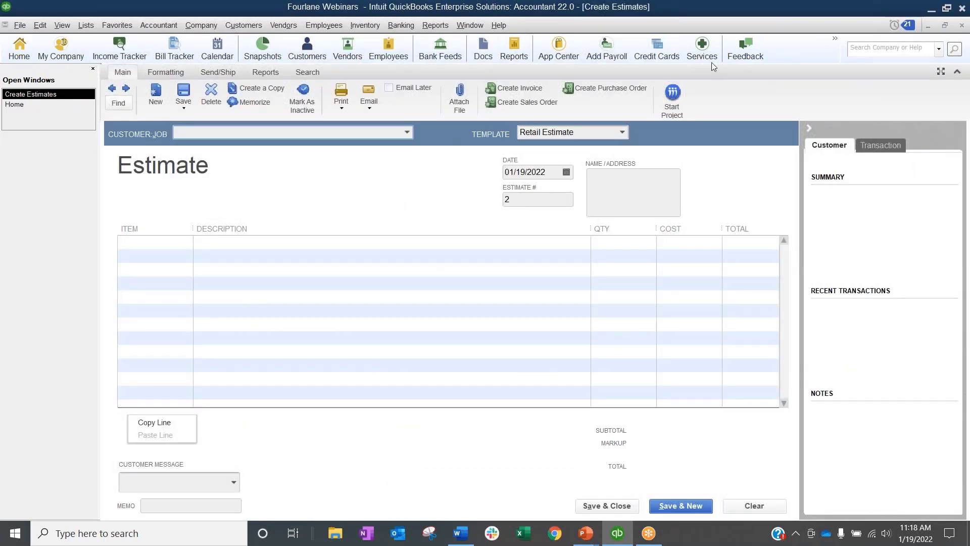
{"action": "left_click", "coordinate": [808, 127]}
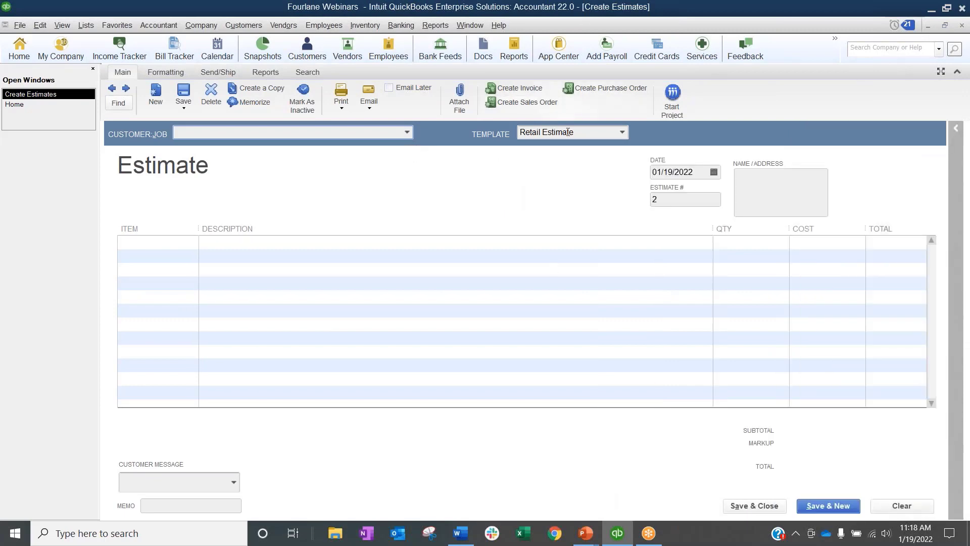
{"action": "left_click", "coordinate": [620, 133]}
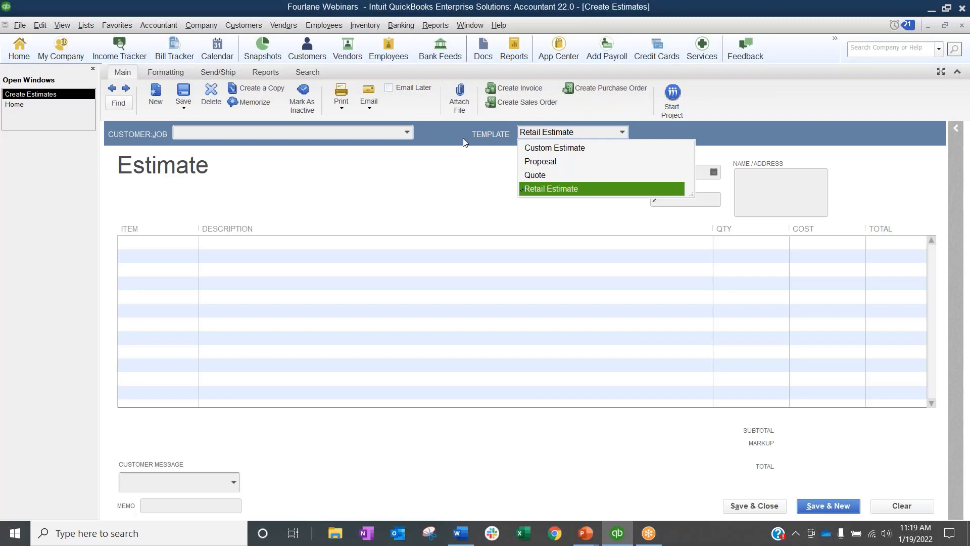
{"action": "left_click", "coordinate": [345, 157]}
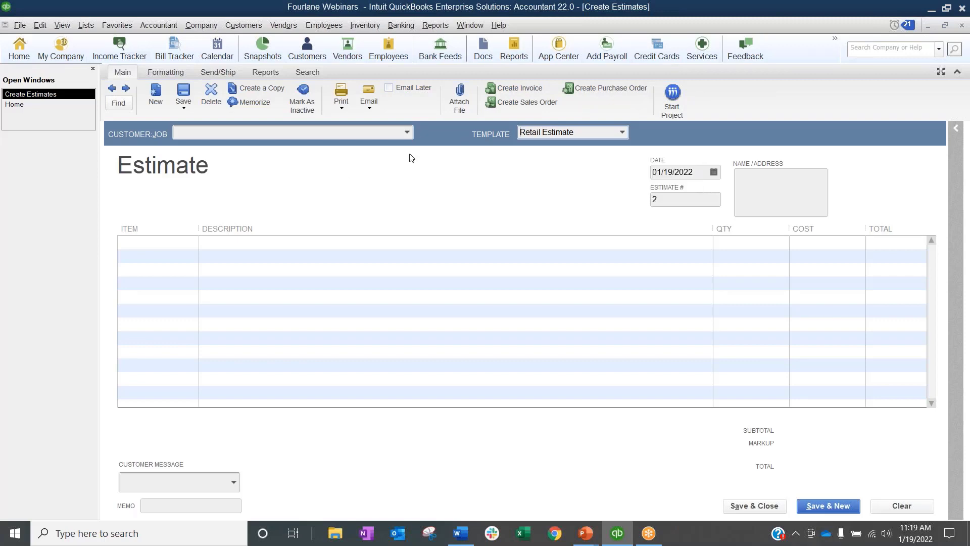
{"action": "left_click", "coordinate": [408, 134]}
{"action": "left_click", "coordinate": [219, 189]}
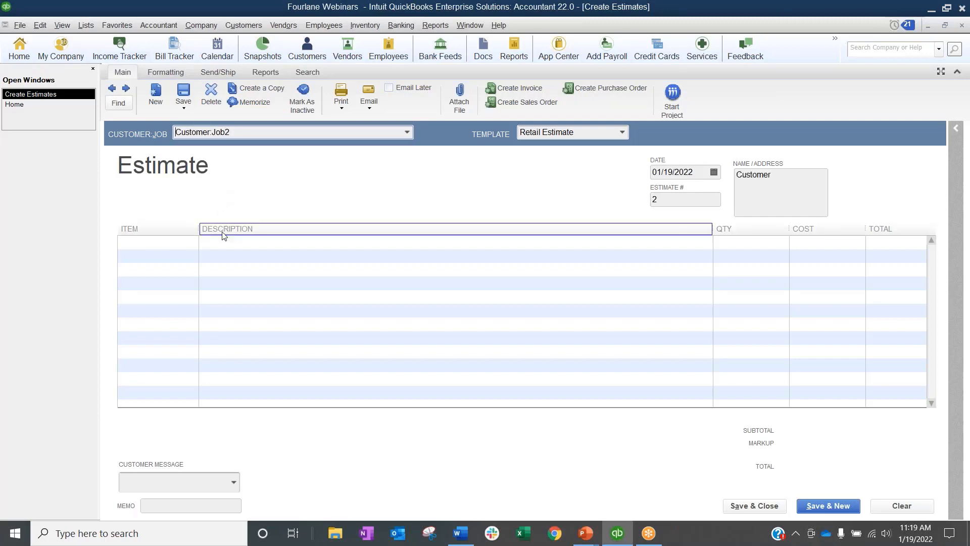
Step: Add a new Service item named Construction Project from the first estimate line, marked as used in assemblies or performed by a subcontractor
{"action": "left_click", "coordinate": [167, 246]}
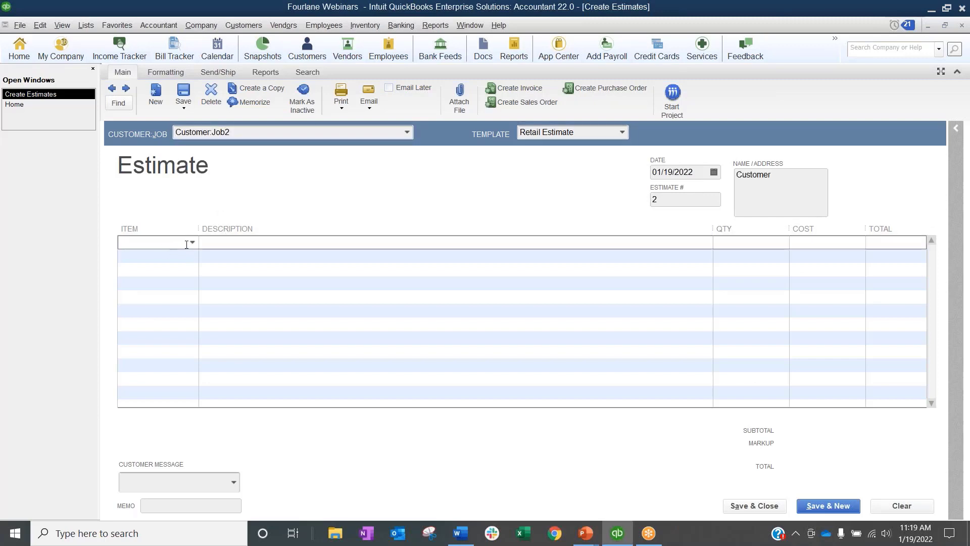
{"action": "left_click", "coordinate": [192, 243]}
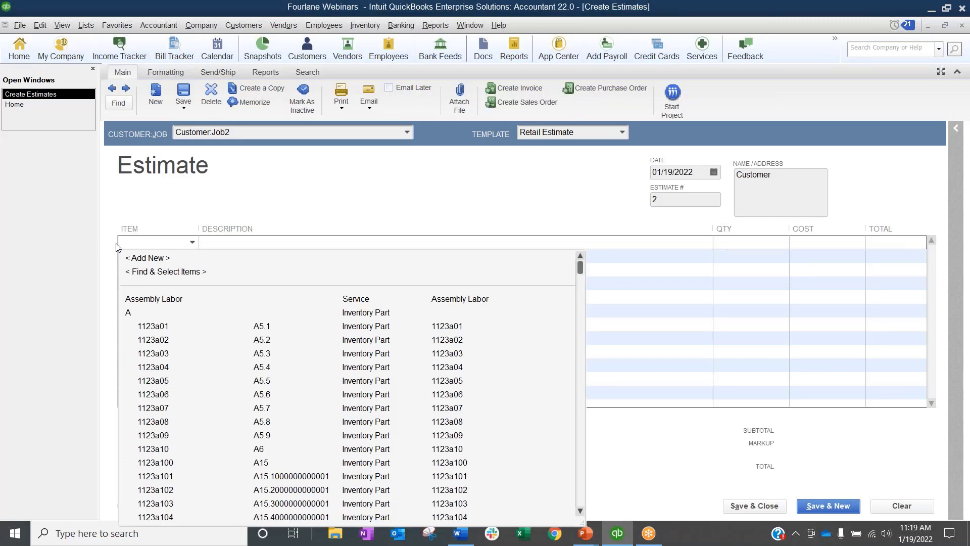
{"action": "type", "text": "Co"}
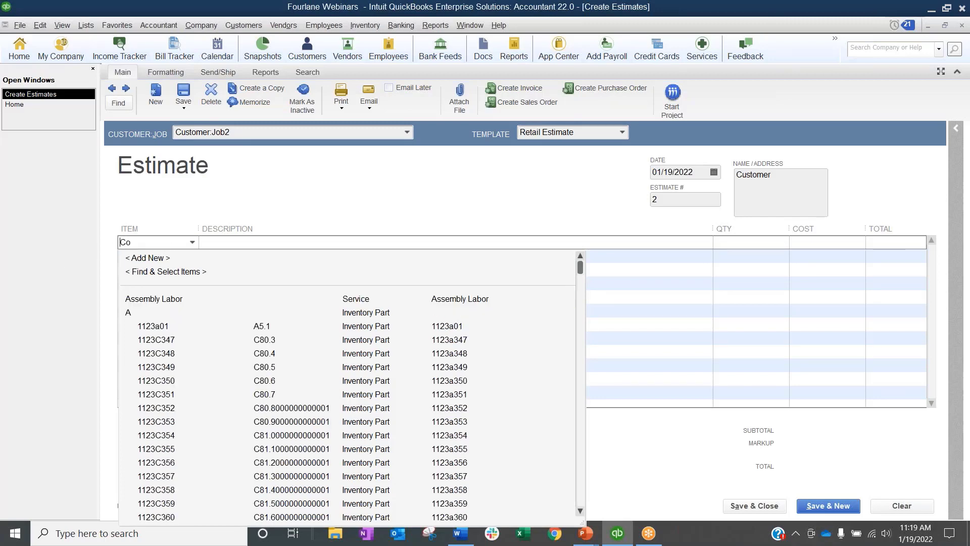
{"action": "type", "text": "nstruction Project"}
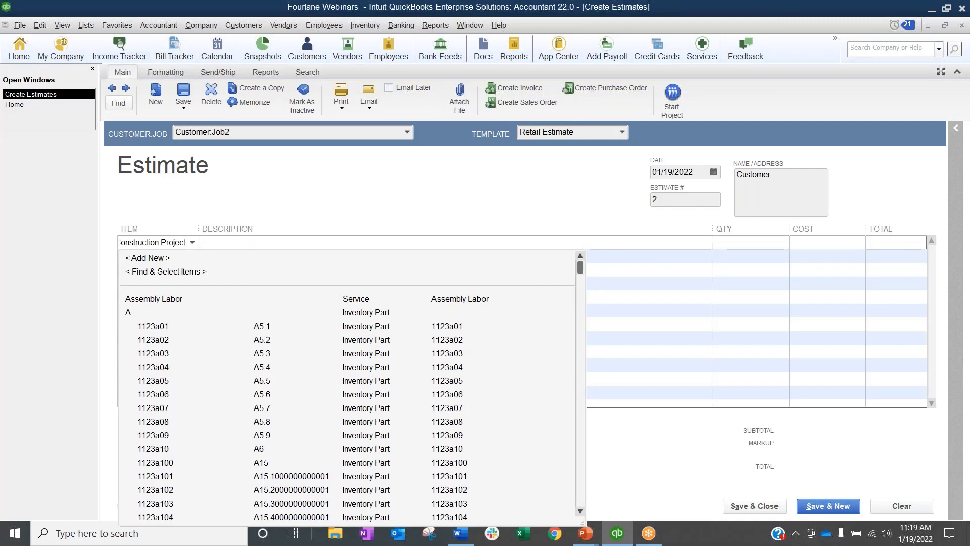
{"action": "key", "text": "Tab"}
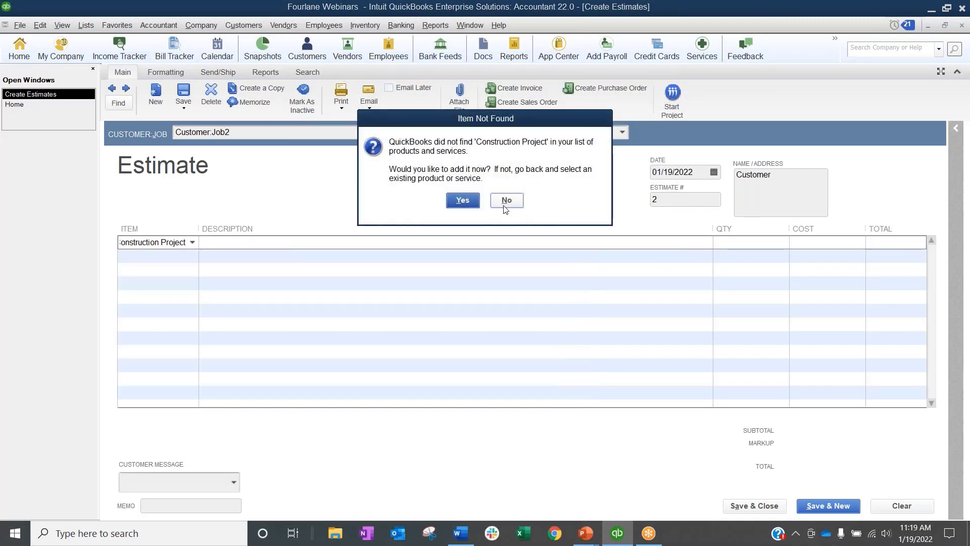
{"action": "left_click", "coordinate": [462, 200]}
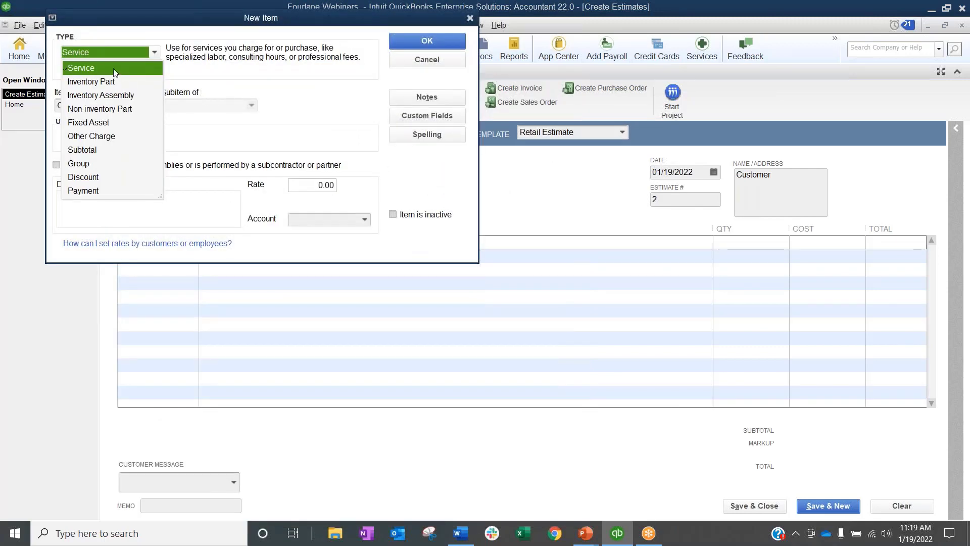
{"action": "left_click", "coordinate": [116, 71]}
{"action": "left_click", "coordinate": [82, 167]}
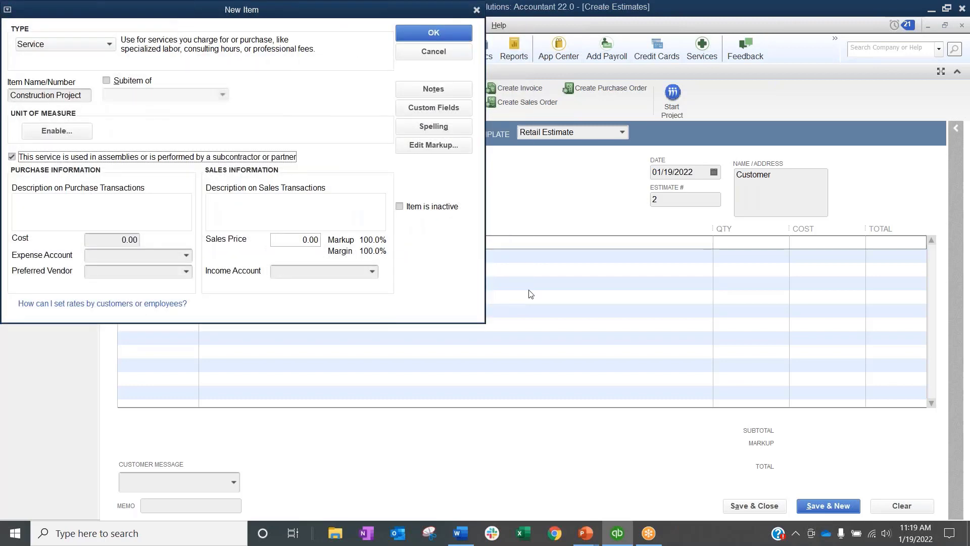
Step: Set the item's expense account to Cost of Goods Sold and its income account to Sales, and save the item
{"action": "left_click", "coordinate": [187, 254]}
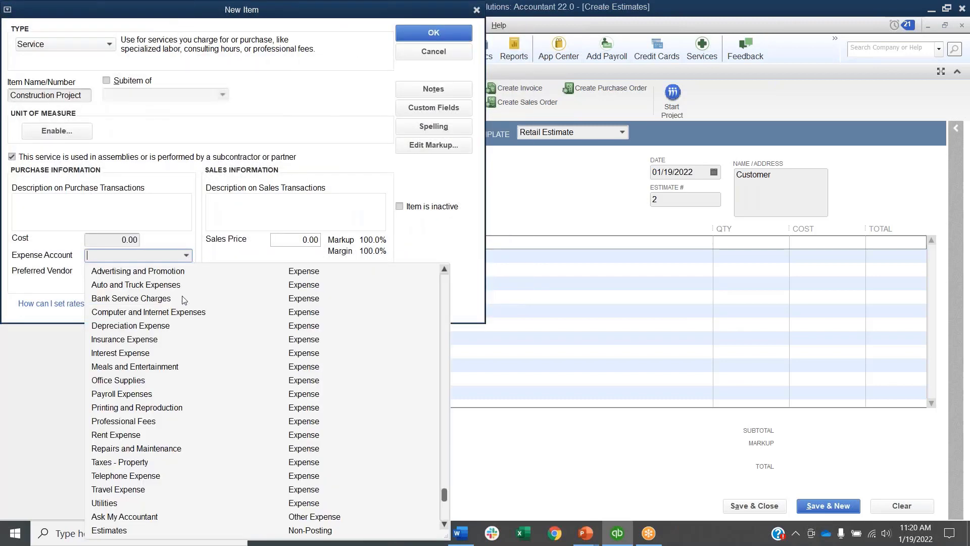
{"action": "scroll", "coordinate": [184, 300], "scroll_direction": "up", "scroll_amount": 2}
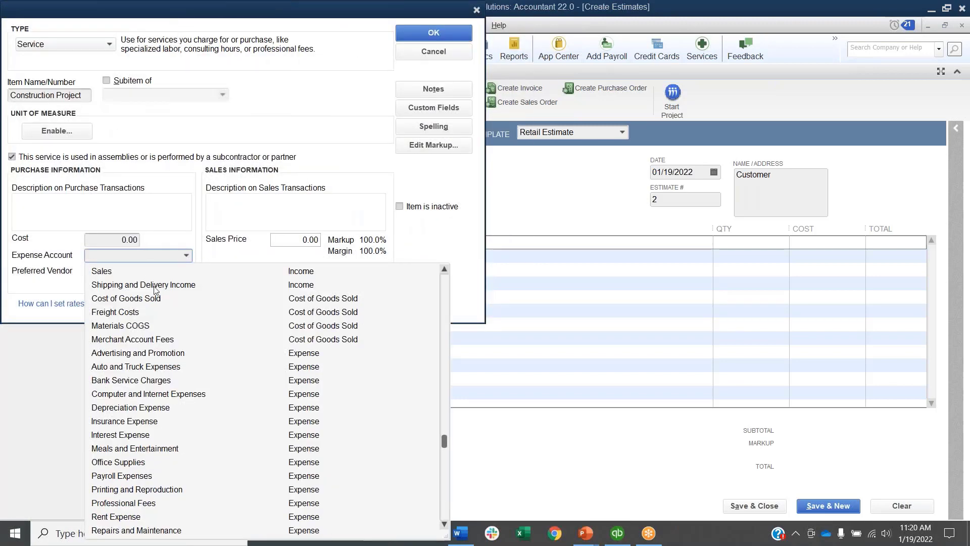
{"action": "left_click", "coordinate": [118, 300]}
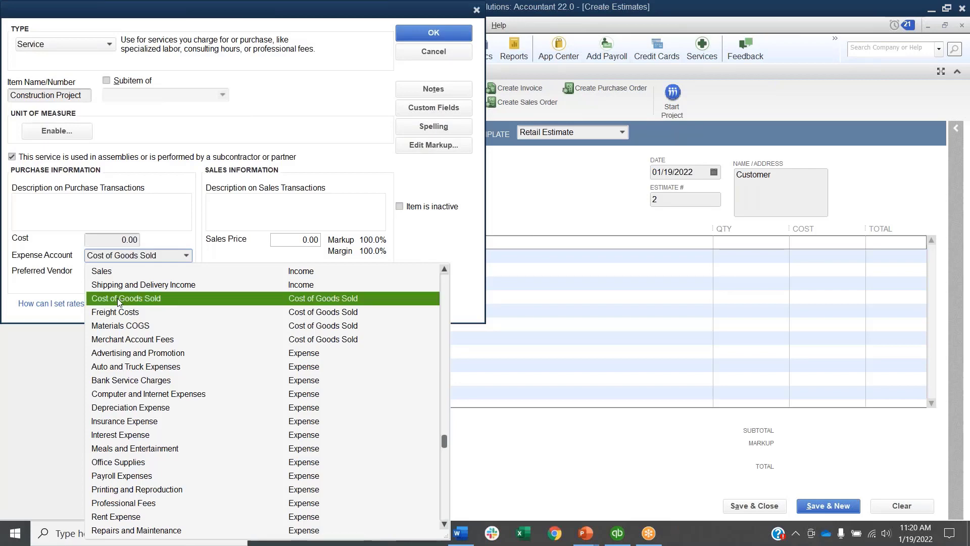
{"action": "left_click", "coordinate": [373, 272]}
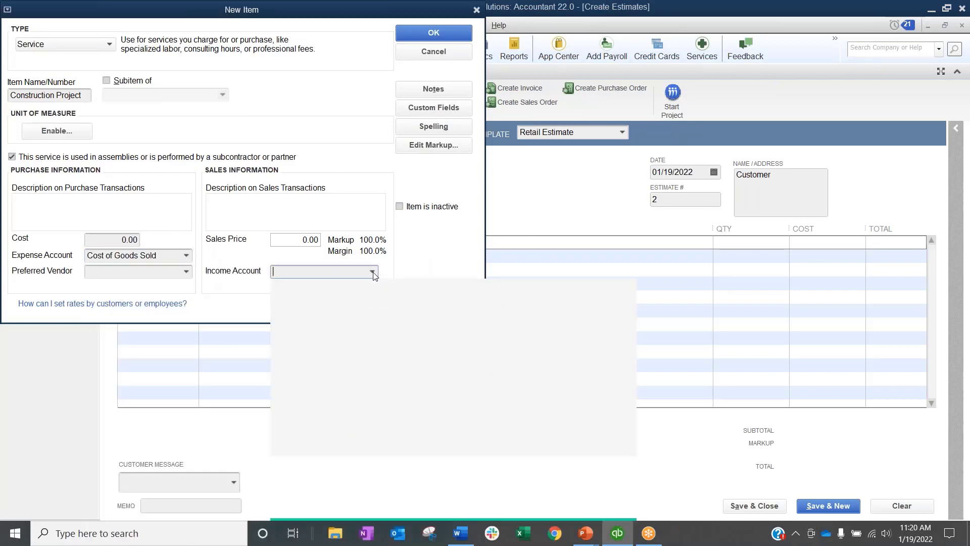
{"action": "left_click", "coordinate": [316, 284]}
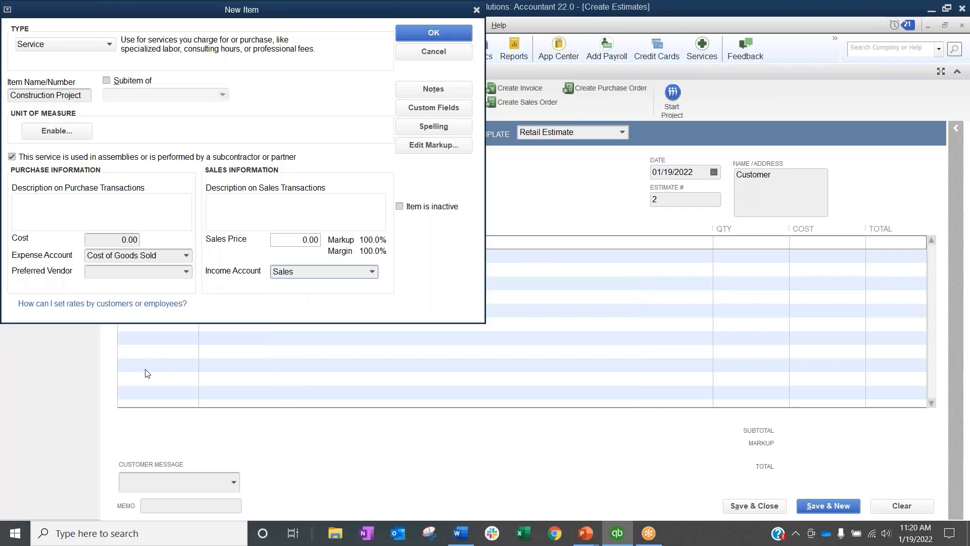
{"action": "left_click", "coordinate": [445, 32]}
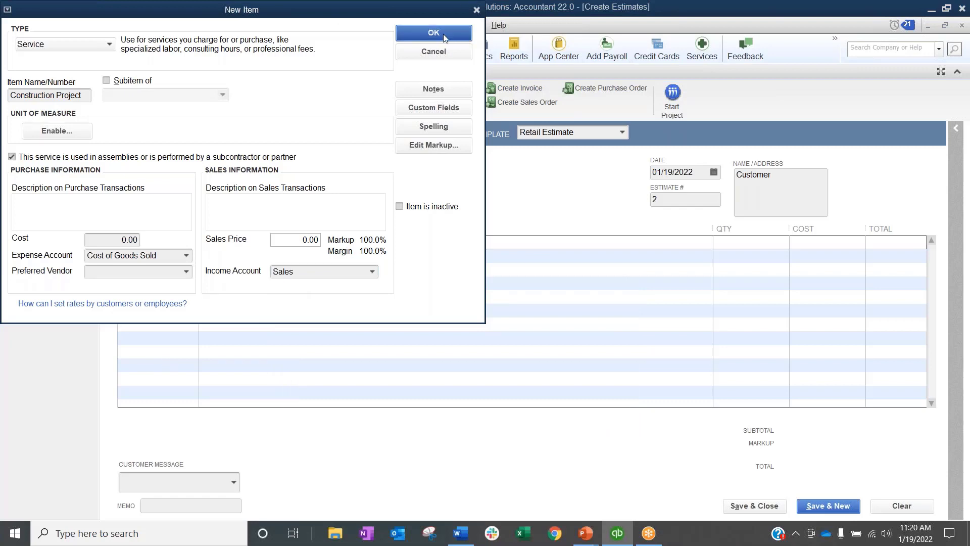
Step: Narrow the description column, set the Construction Project cost to 150,000, and dismiss the price level message for future entries
{"action": "left_click_drag", "start_coordinate": [712, 228], "coordinate": [595, 228]}
{"action": "left_click", "coordinate": [757, 245]}
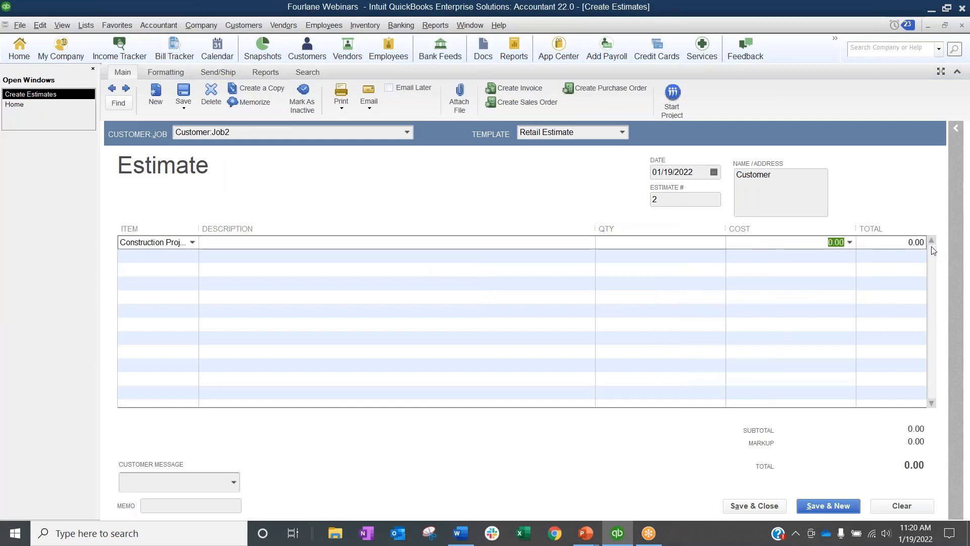
{"action": "type", "text": "150000"}
{"action": "key", "text": "Tab"}
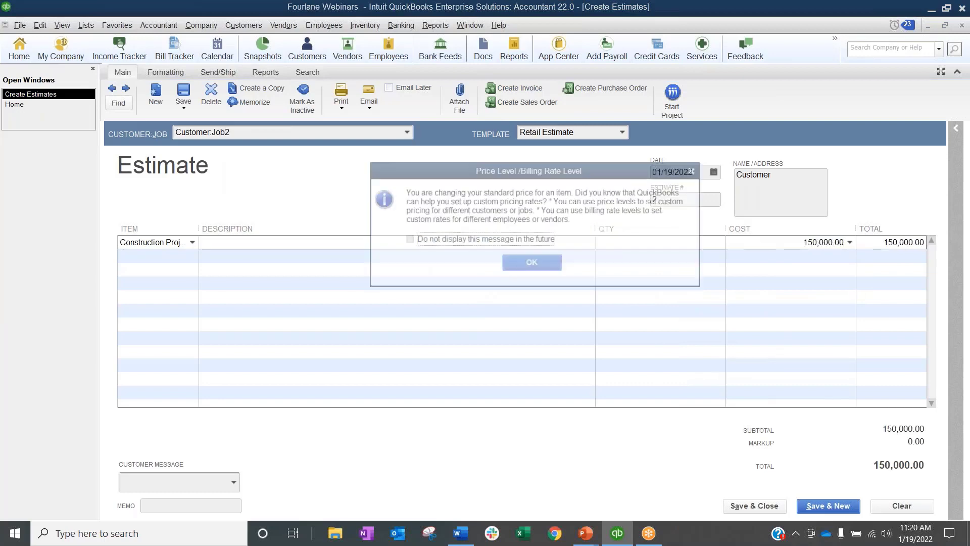
{"action": "left_click", "coordinate": [458, 239]}
{"action": "left_click", "coordinate": [532, 261]}
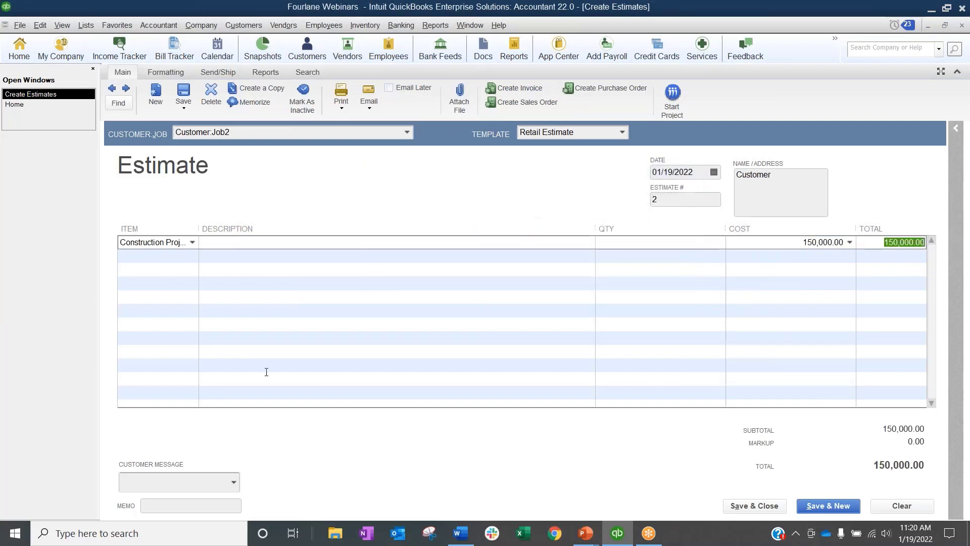
Step: Save the estimate and start another one for Customer:Job2 with a wider item column
{"action": "left_click", "coordinate": [183, 97]}
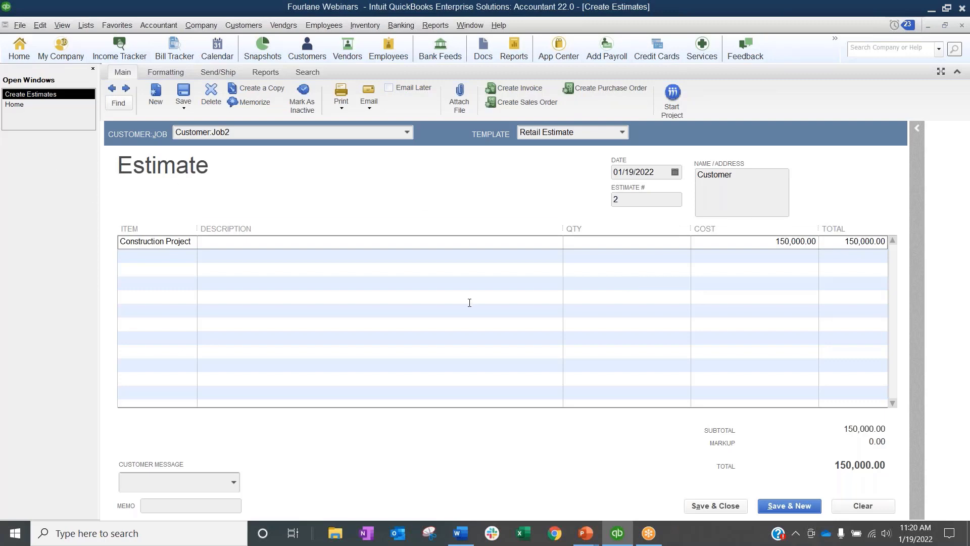
{"action": "left_click", "coordinate": [782, 504]}
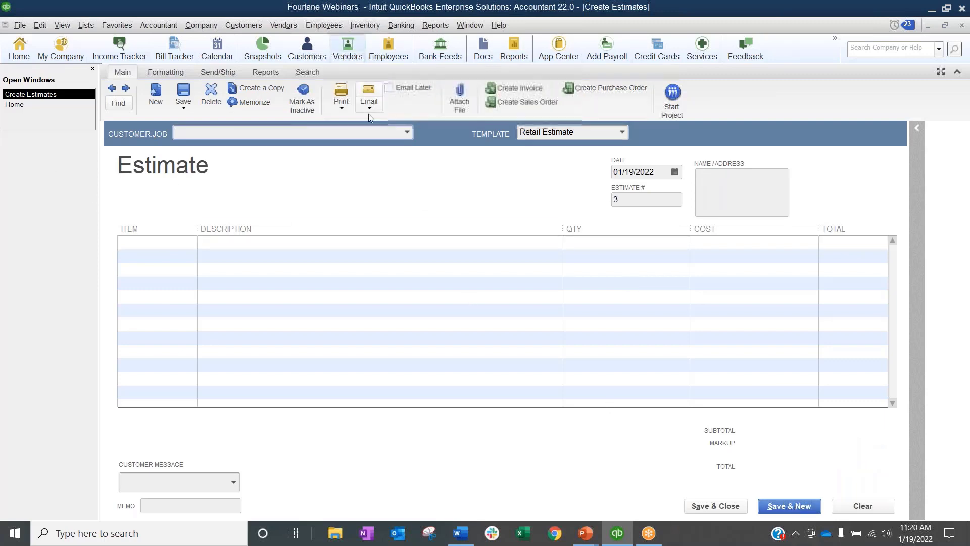
{"action": "left_click", "coordinate": [407, 133]}
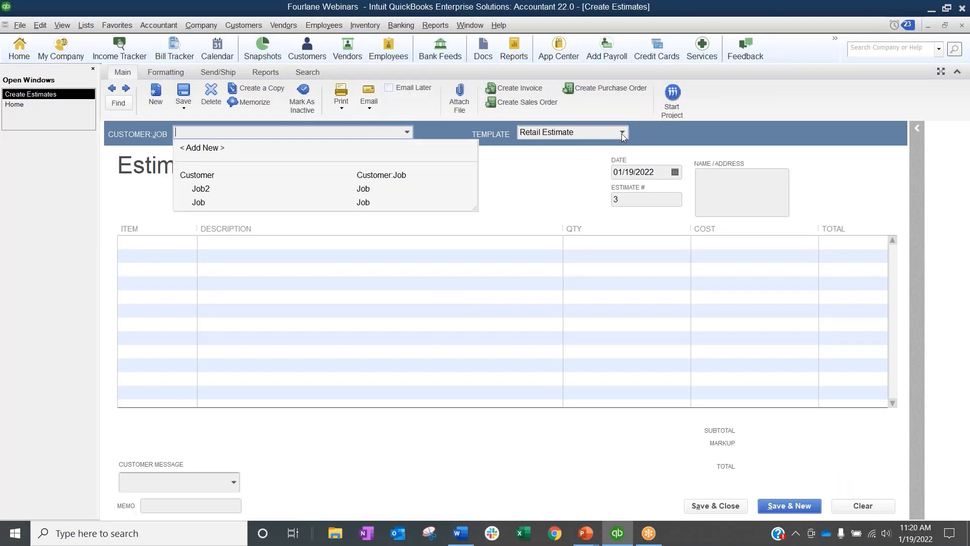
{"action": "left_click", "coordinate": [212, 188]}
{"action": "left_click", "coordinate": [145, 247]}
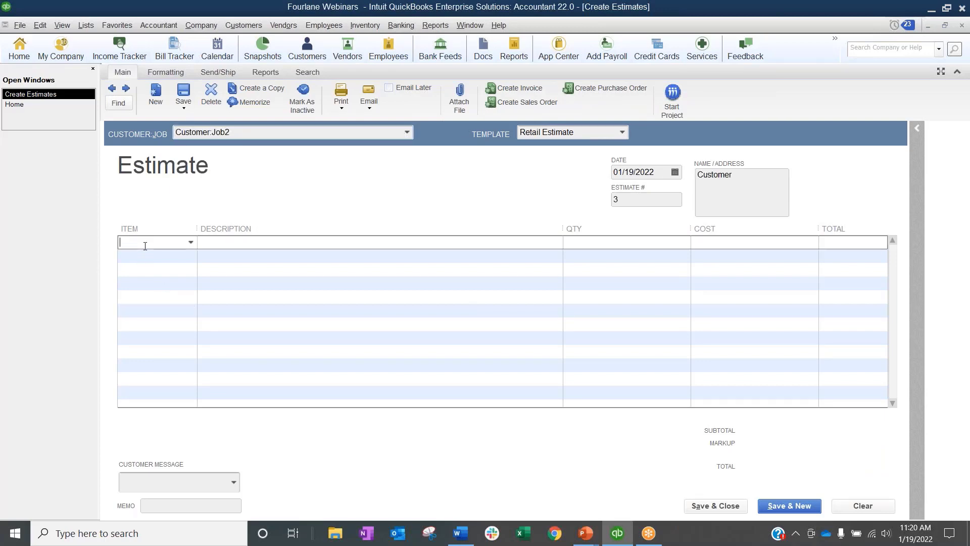
{"action": "left_click_drag", "start_coordinate": [197, 228], "coordinate": [223, 229]}
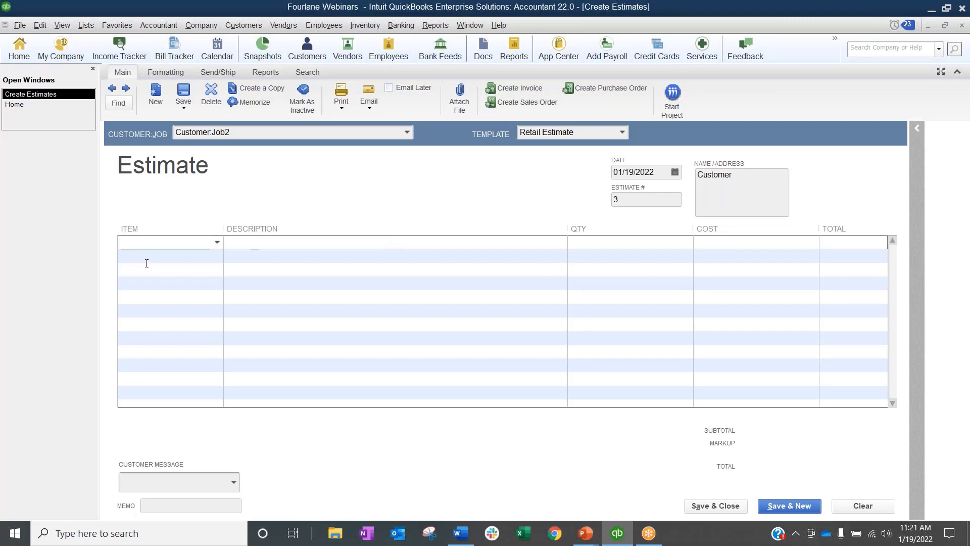
Step: Enter inventory parts A:1123a02 and A:1123a04 on the first two lines of the estimate
{"action": "left_click", "coordinate": [218, 243]}
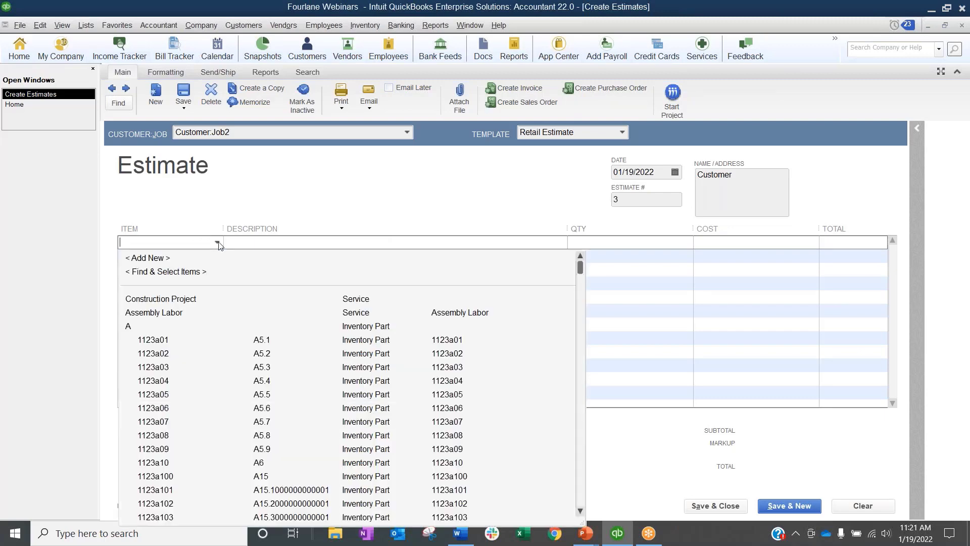
{"action": "left_click", "coordinate": [172, 356]}
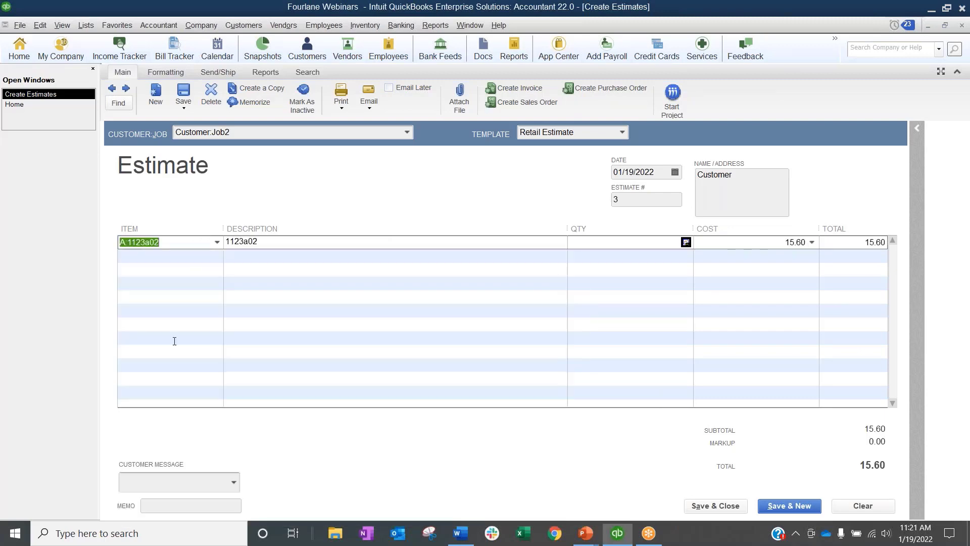
{"action": "left_click", "coordinate": [200, 261]}
{"action": "left_click", "coordinate": [218, 255]}
{"action": "left_click", "coordinate": [189, 397]}
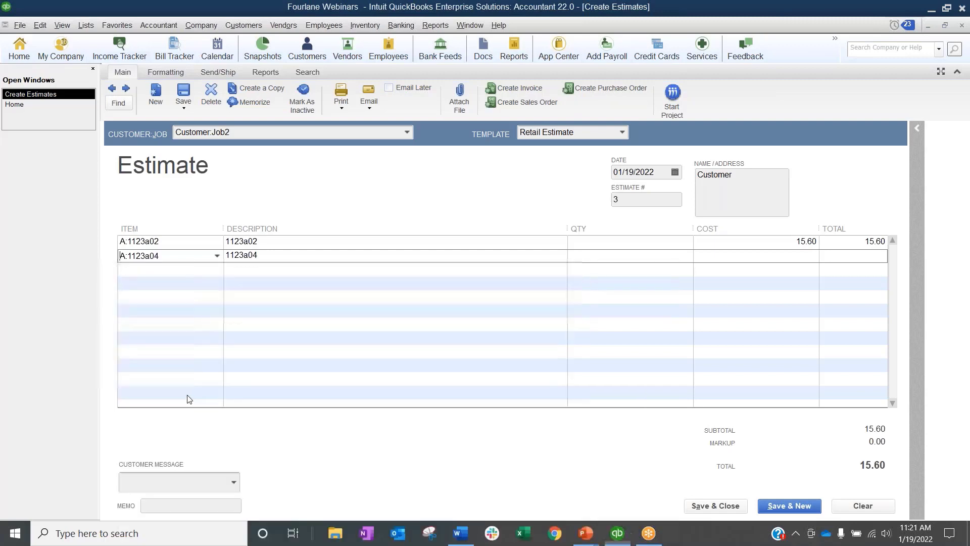
{"action": "left_click", "coordinate": [179, 275]}
{"action": "left_click", "coordinate": [217, 269]}
{"action": "left_click", "coordinate": [160, 306]}
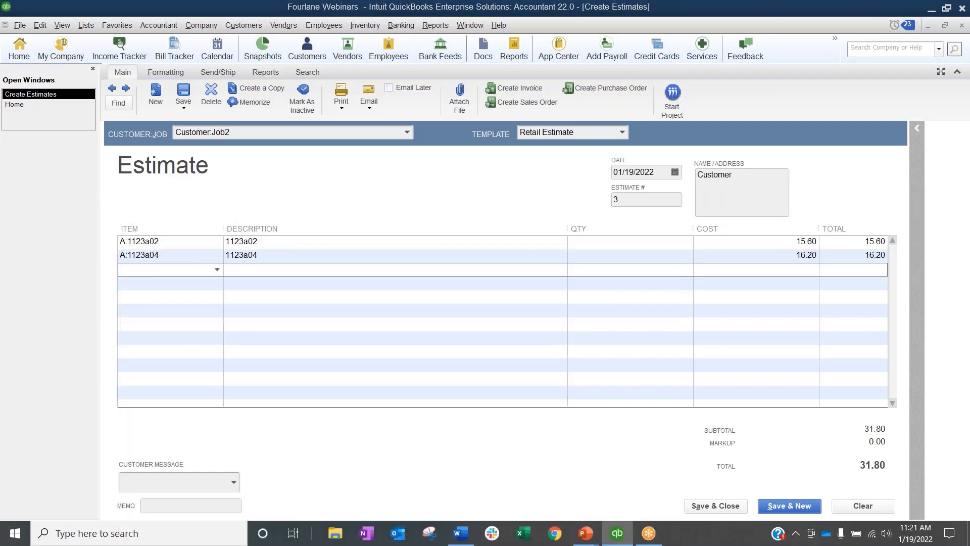
{"action": "left_click", "coordinate": [375, 169]}
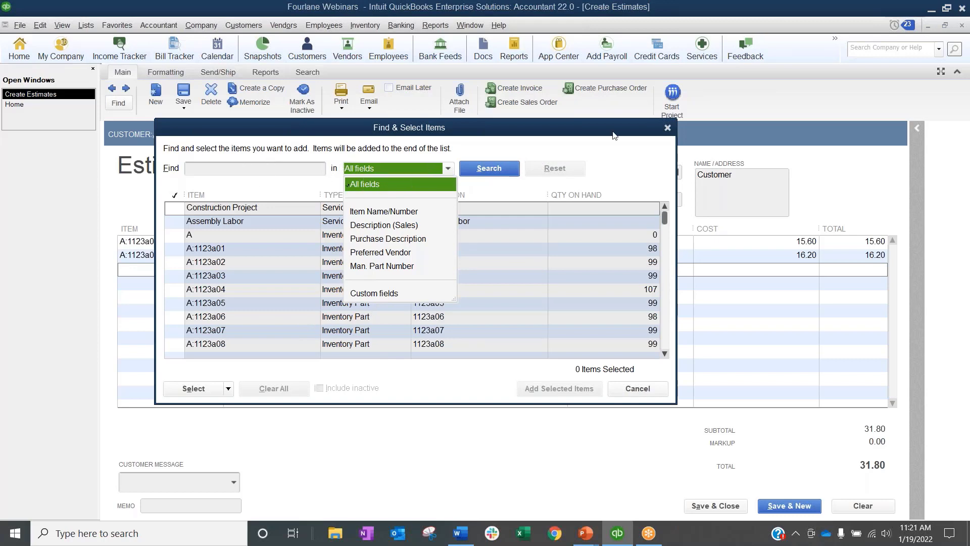
{"action": "left_click", "coordinate": [667, 128]}
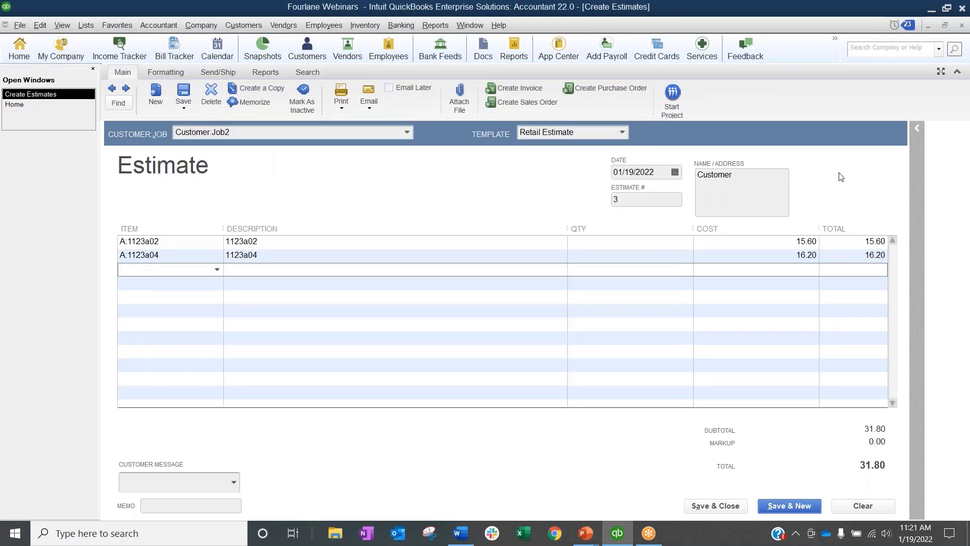
{"action": "left_click", "coordinate": [622, 229]}
{"action": "left_click", "coordinate": [545, 276]}
Step: Replace the items on the first two estimate lines with inventory parts D:1123DD539 and D:1123DD543
{"action": "left_click", "coordinate": [219, 242]}
{"action": "left_click", "coordinate": [219, 243]}
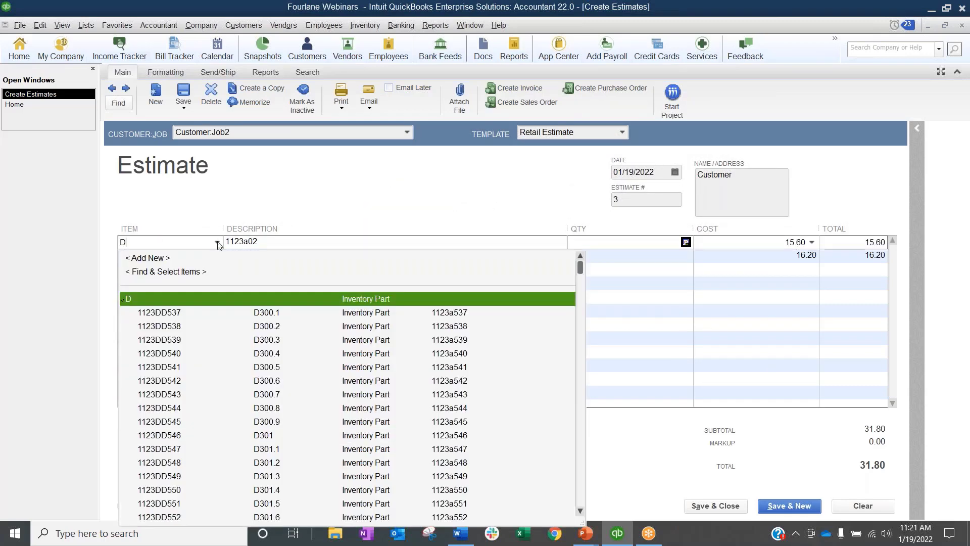
{"action": "left_click", "coordinate": [180, 345]}
{"action": "left_click", "coordinate": [221, 257]}
{"action": "left_click", "coordinate": [217, 256]}
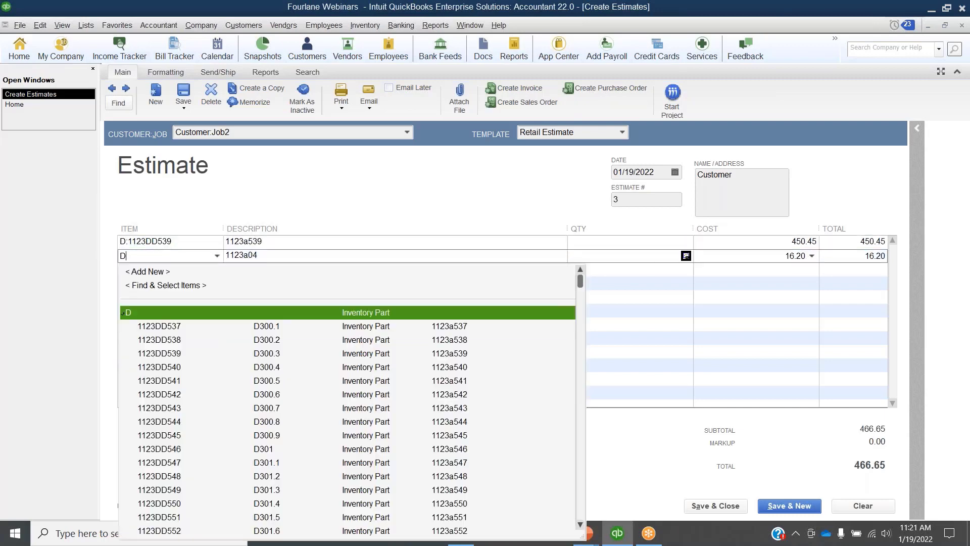
{"action": "left_click", "coordinate": [163, 408]}
Step: Set the quantities to 3 for D:1123DD539 and 10 for D:1123DD543, leaving the lines unsorted
{"action": "left_click", "coordinate": [634, 231]}
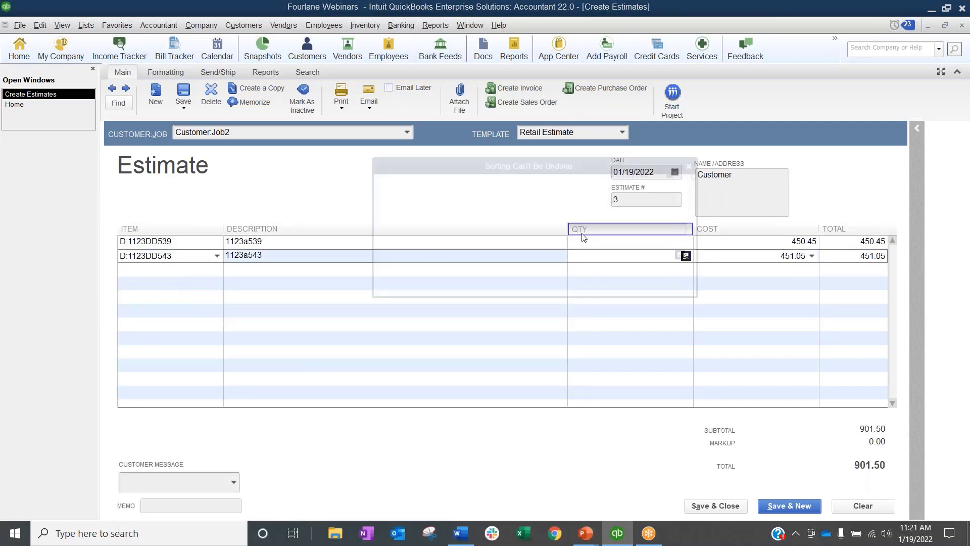
{"action": "left_click", "coordinate": [566, 275]}
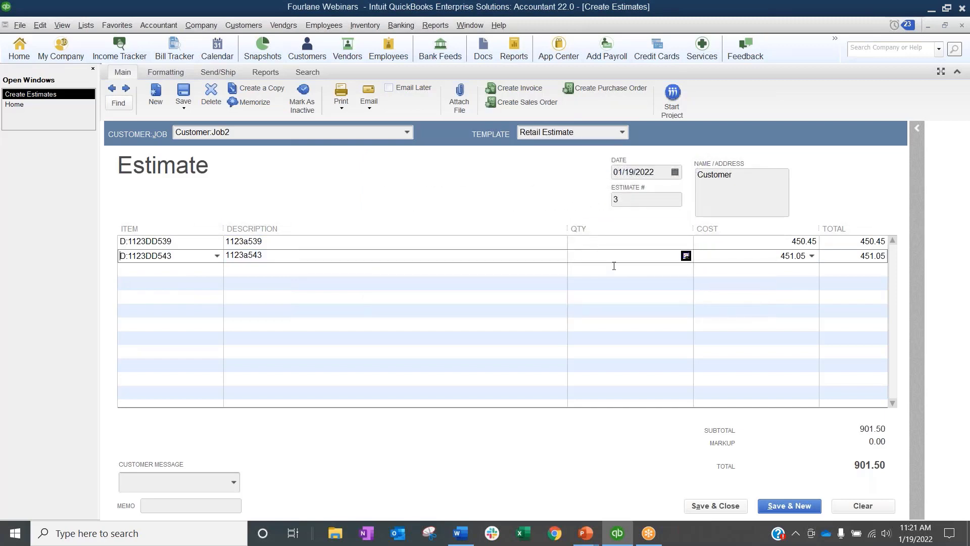
{"action": "left_click", "coordinate": [608, 245]}
{"action": "left_click", "coordinate": [605, 257]}
{"action": "type", "text": "0"}
Step: Start a new Group item named Half Bath from the third line of the estimate
{"action": "left_click", "coordinate": [182, 269]}
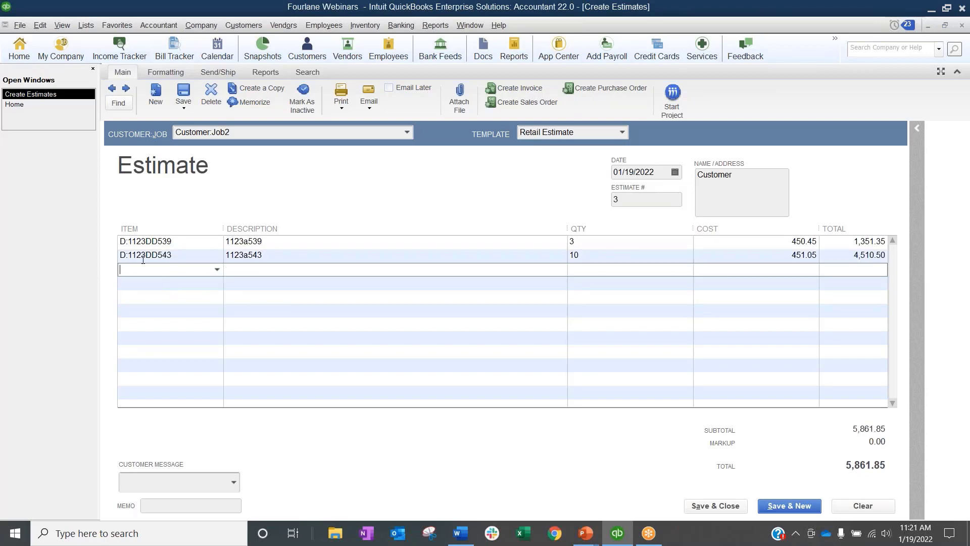
{"action": "left_click", "coordinate": [217, 270]}
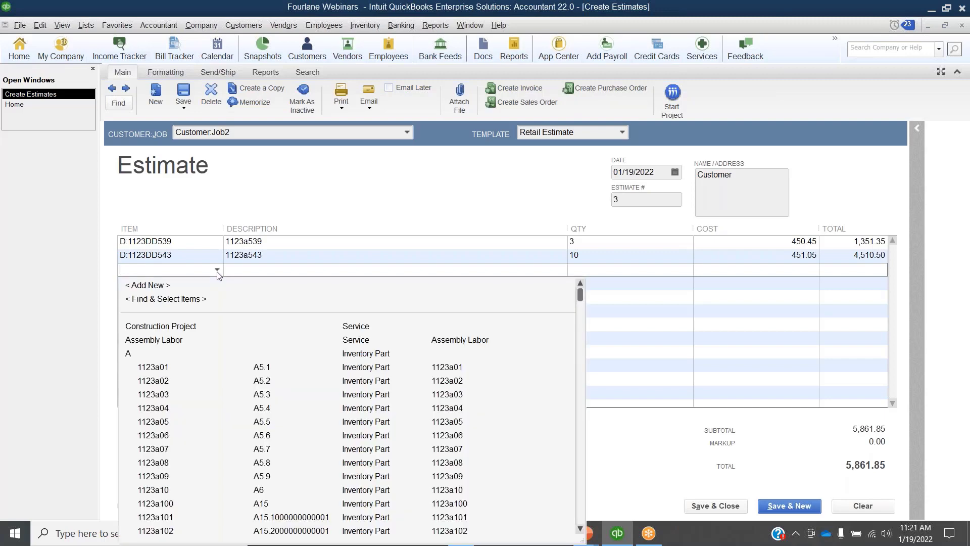
{"action": "left_click", "coordinate": [168, 286]}
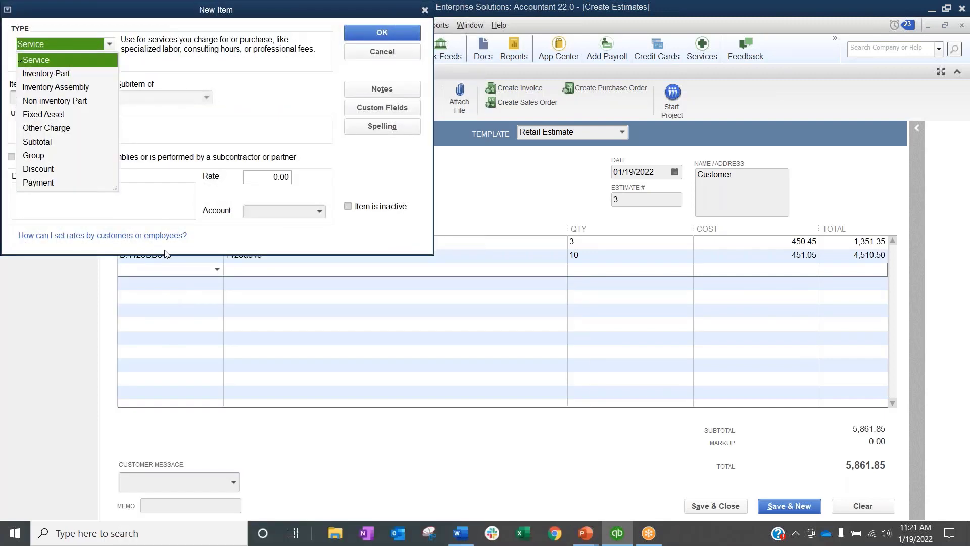
{"action": "left_click", "coordinate": [33, 155]}
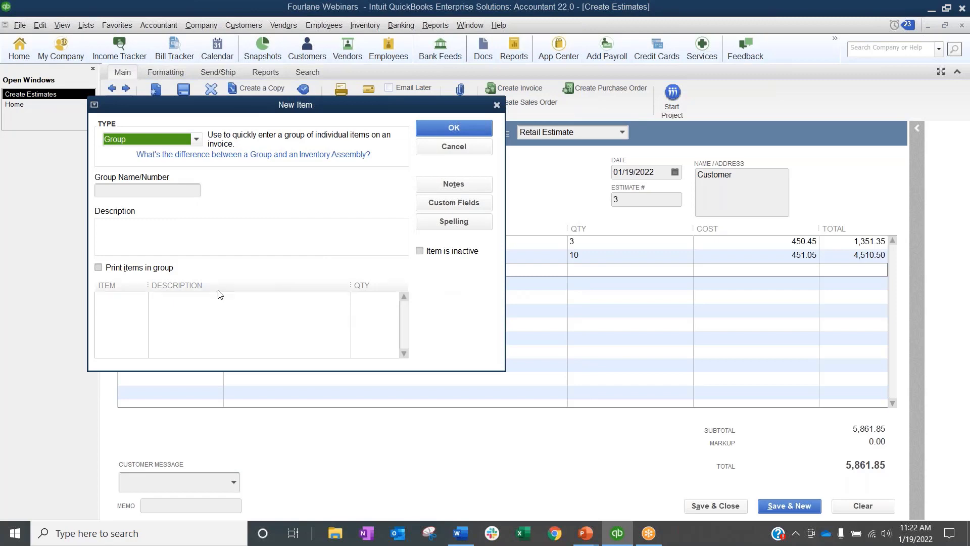
{"action": "left_click", "coordinate": [152, 194]}
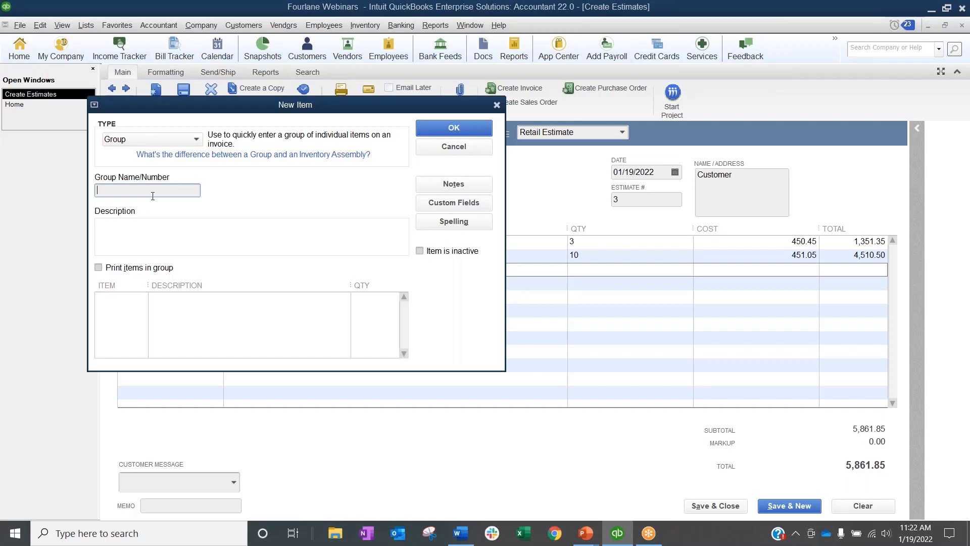
{"action": "type", "text": "Half Bath"}
{"action": "mouse_move", "coordinate": [226, 104]}
{"action": "left_mouse_down"}
{"action": "mouse_move", "coordinate": [234, 319]}
{"action": "mouse_move", "coordinate": [243, 107]}
{"action": "left_mouse_up"}
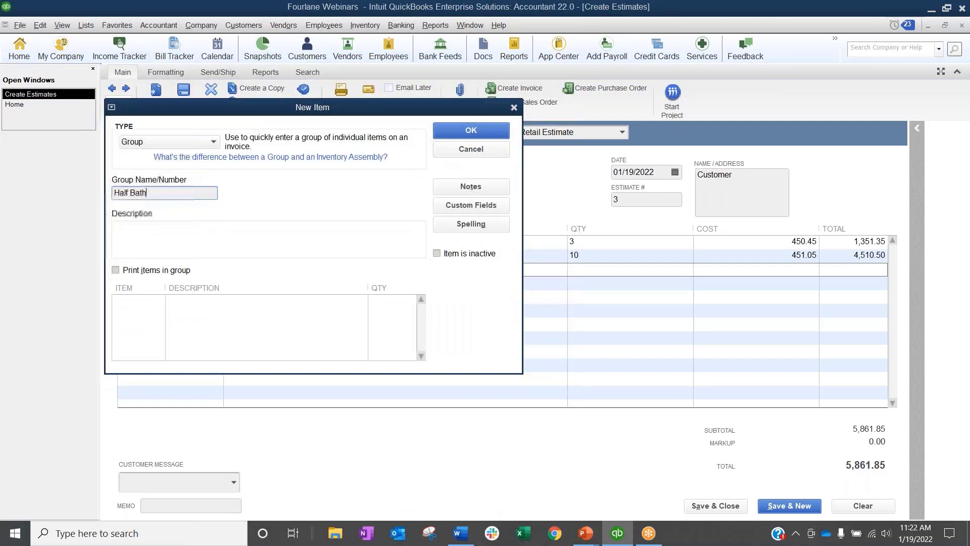
Step: Enable printing of the items in the group and list A:1123a06, A:1123a101, A:1123a04 and A:1123a06 as its components
{"action": "left_click", "coordinate": [132, 272]}
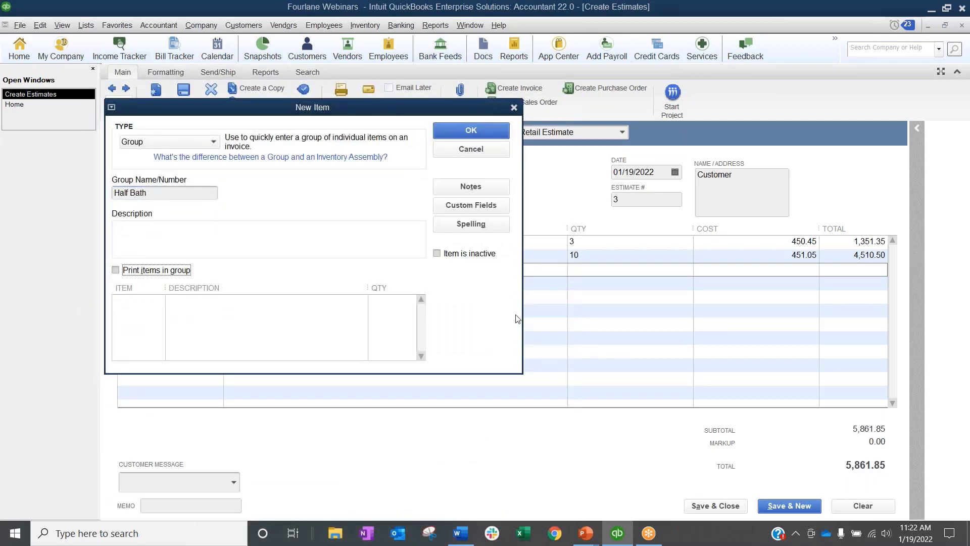
{"action": "left_click", "coordinate": [115, 270]}
{"action": "left_click", "coordinate": [146, 301]}
{"action": "left_click", "coordinate": [159, 301]}
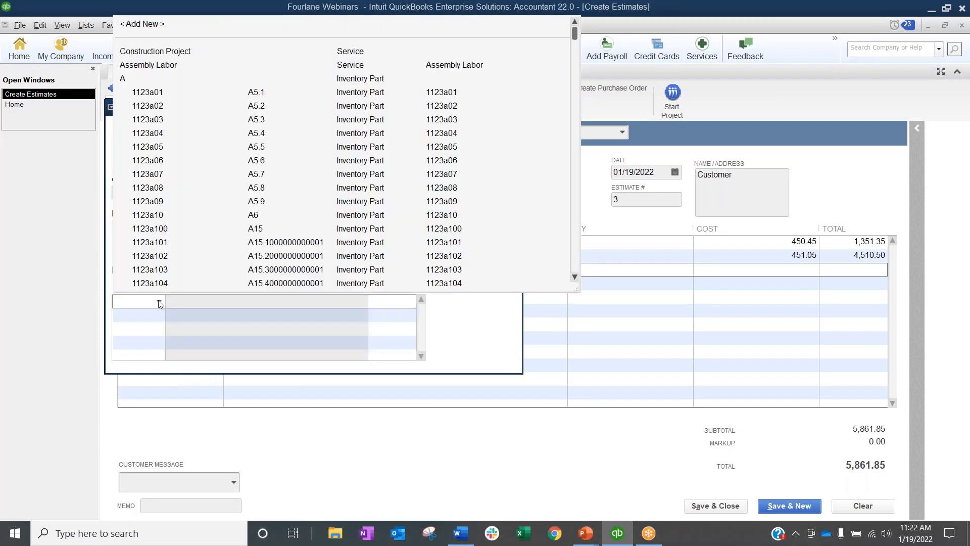
{"action": "left_click", "coordinate": [191, 166]}
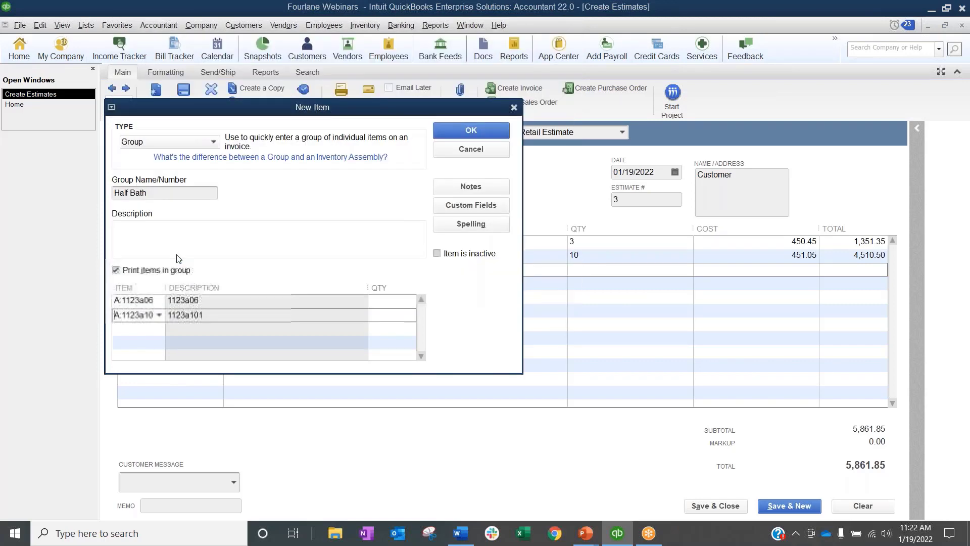
{"action": "left_click", "coordinate": [152, 328]}
{"action": "left_click", "coordinate": [159, 329]}
{"action": "left_click", "coordinate": [212, 162]}
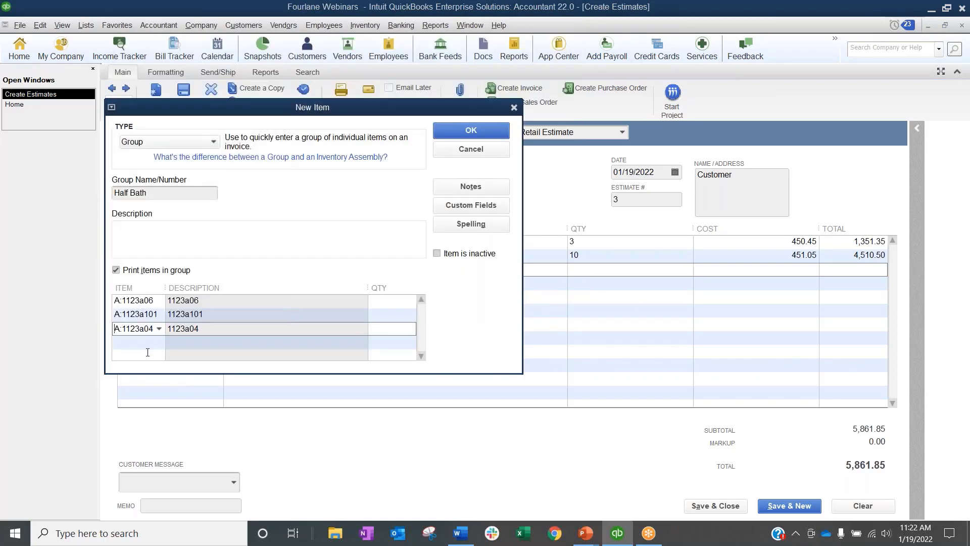
{"action": "left_click", "coordinate": [147, 342]}
{"action": "left_click", "coordinate": [159, 342]}
{"action": "left_click", "coordinate": [212, 201]}
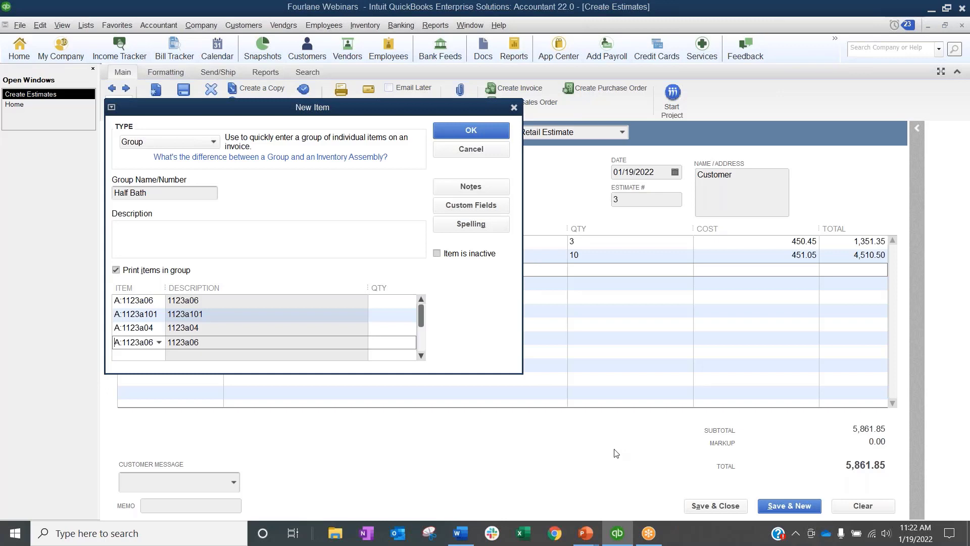
Step: Discard the new Half Bath group item without saving it
{"action": "left_click_drag", "start_coordinate": [413, 111], "coordinate": [431, 281]}
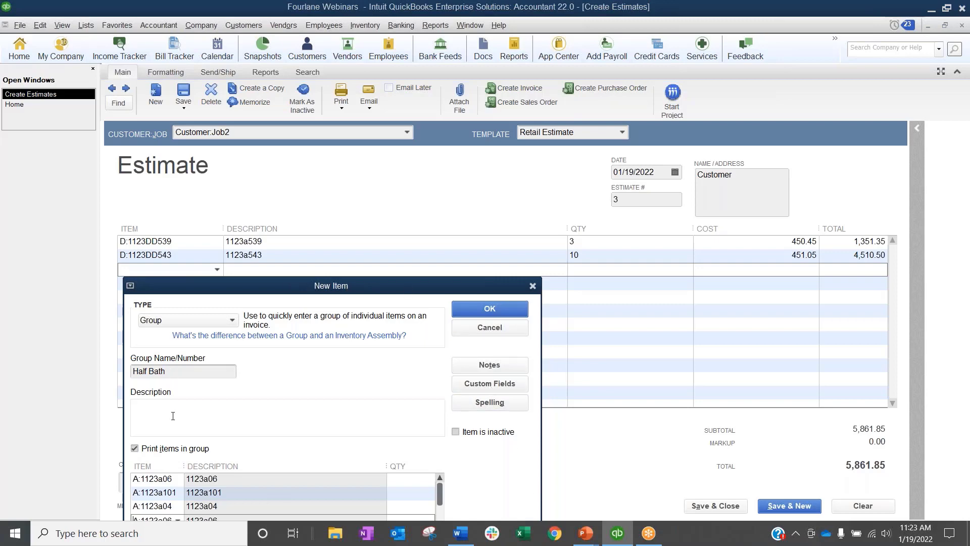
{"action": "left_click_drag", "start_coordinate": [237, 295], "coordinate": [269, 134]}
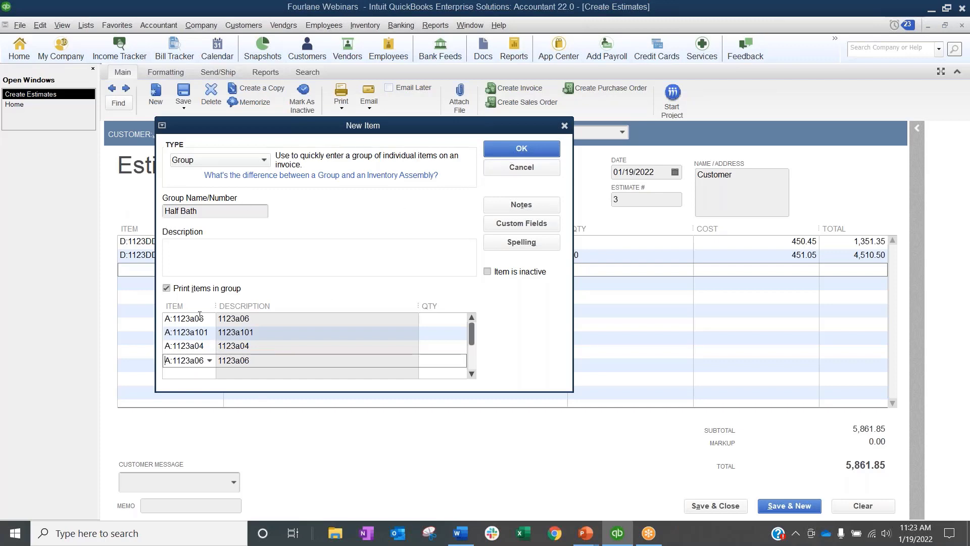
{"action": "right_click", "coordinate": [198, 360]}
{"action": "key", "text": "Escape"}
{"action": "scroll", "coordinate": [183, 354], "scroll_direction": "down", "scroll_amount": 1}
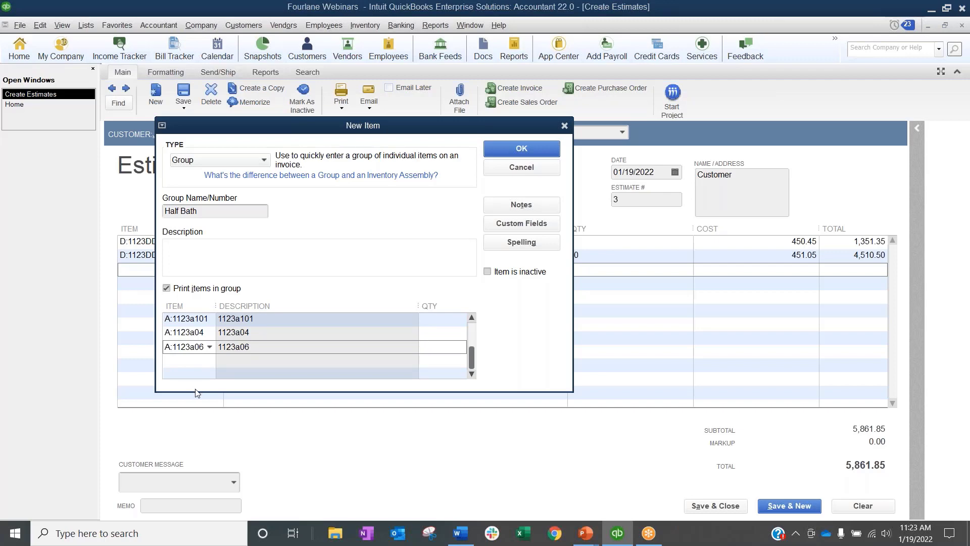
{"action": "left_click", "coordinate": [502, 165]}
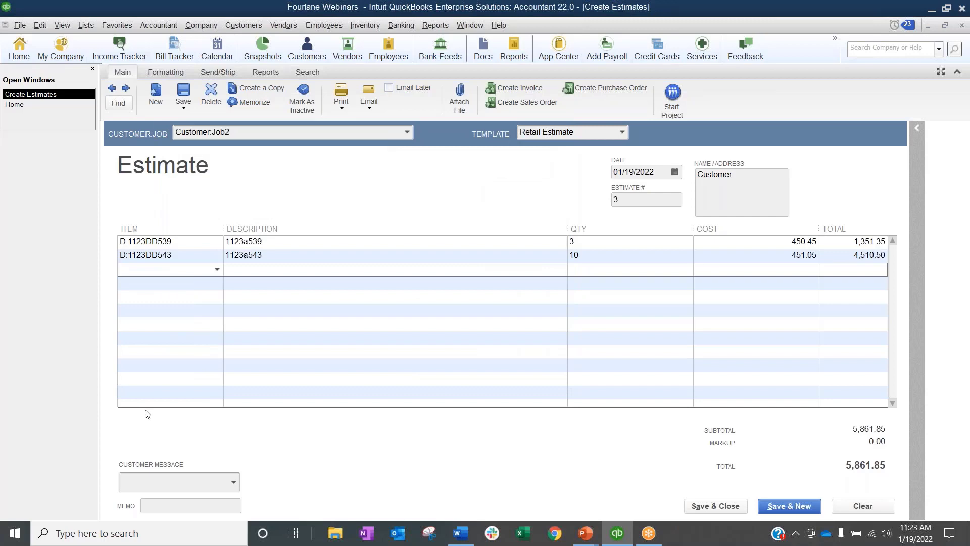
{"action": "right_click", "coordinate": [215, 274]}
{"action": "left_click", "coordinate": [251, 200]}
{"action": "right_click", "coordinate": [195, 360]}
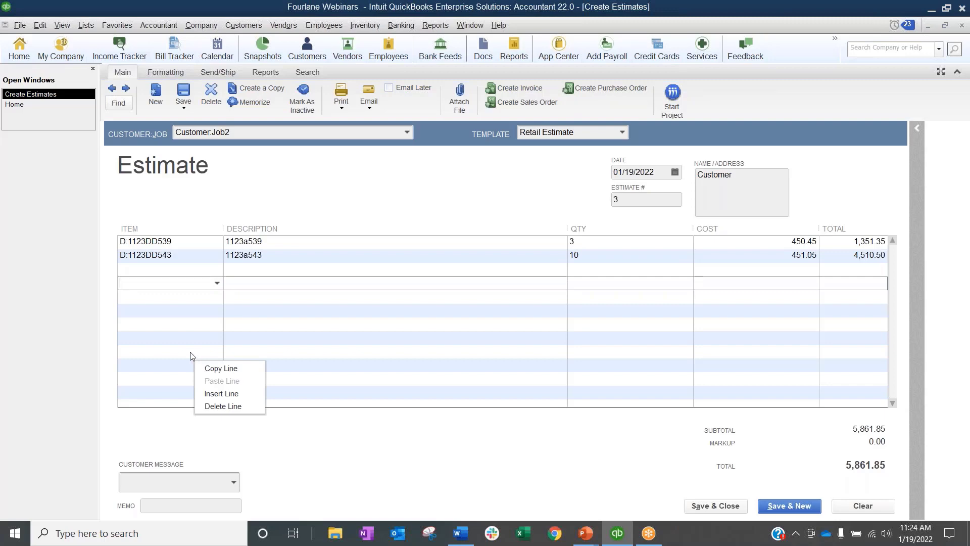
{"action": "left_click", "coordinate": [208, 211]}
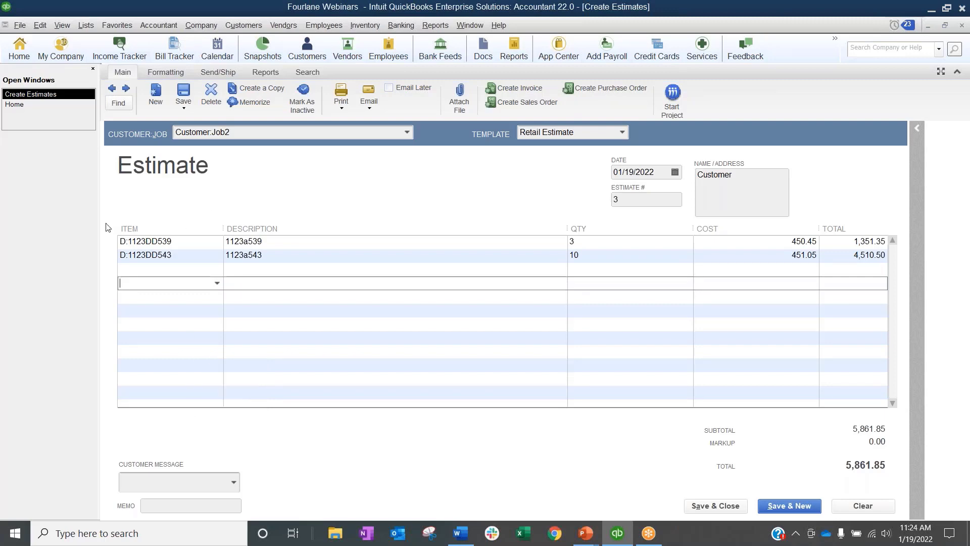
{"action": "right_click", "coordinate": [182, 412]}
{"action": "left_click", "coordinate": [306, 422]}
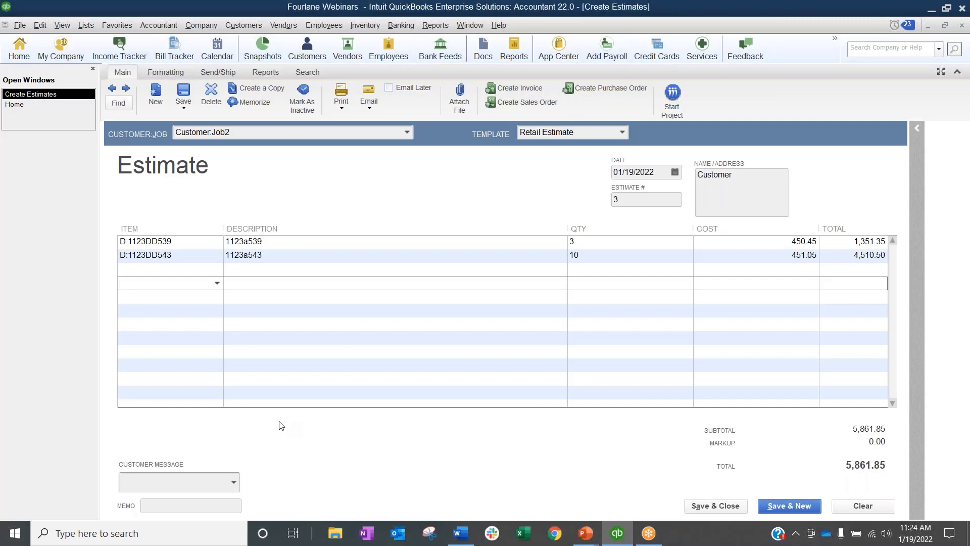
{"action": "double_click", "coordinate": [207, 133]}
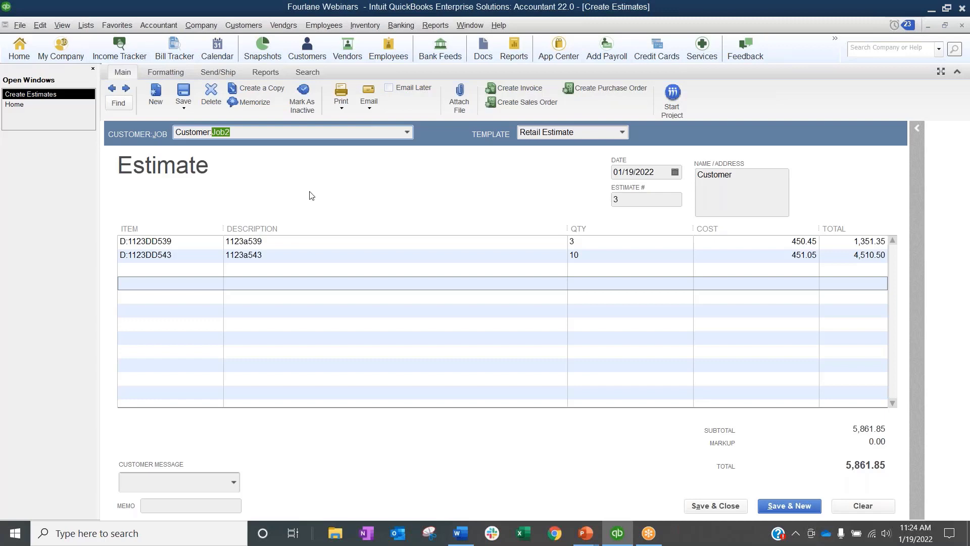
Step: Add the Fake Group item on the third estimate line and review the component lines it brings in
{"action": "left_click", "coordinate": [200, 271]}
{"action": "left_click", "coordinate": [216, 271]}
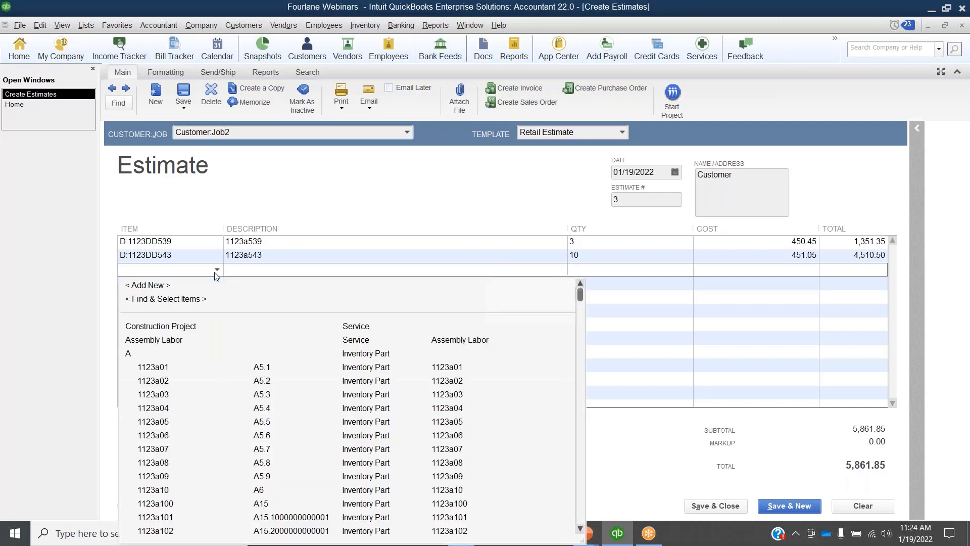
{"action": "scroll", "coordinate": [188, 371], "scroll_direction": "down", "scroll_amount": 15}
{"action": "scroll", "coordinate": [188, 371], "scroll_direction": "down", "scroll_amount": 5}
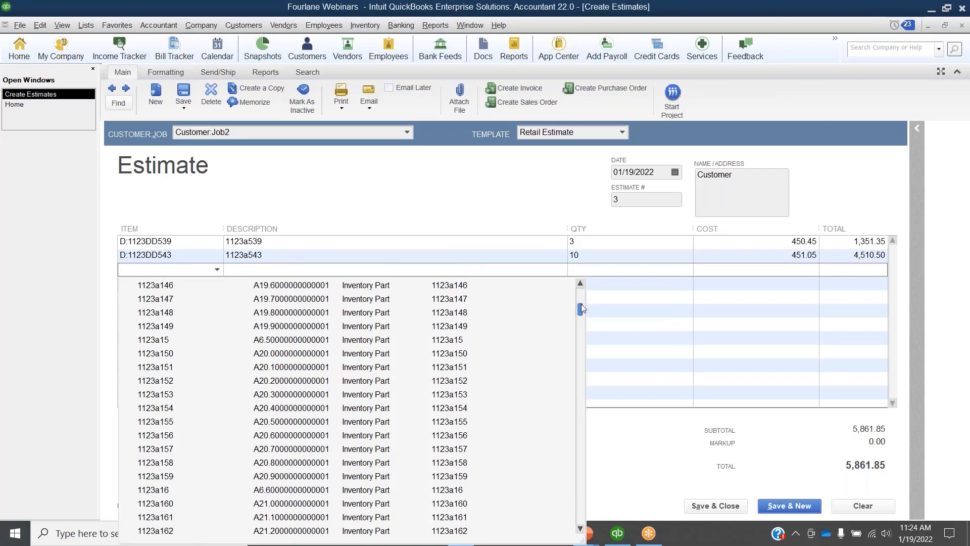
{"action": "left_click_drag", "start_coordinate": [581, 307], "coordinate": [581, 517]}
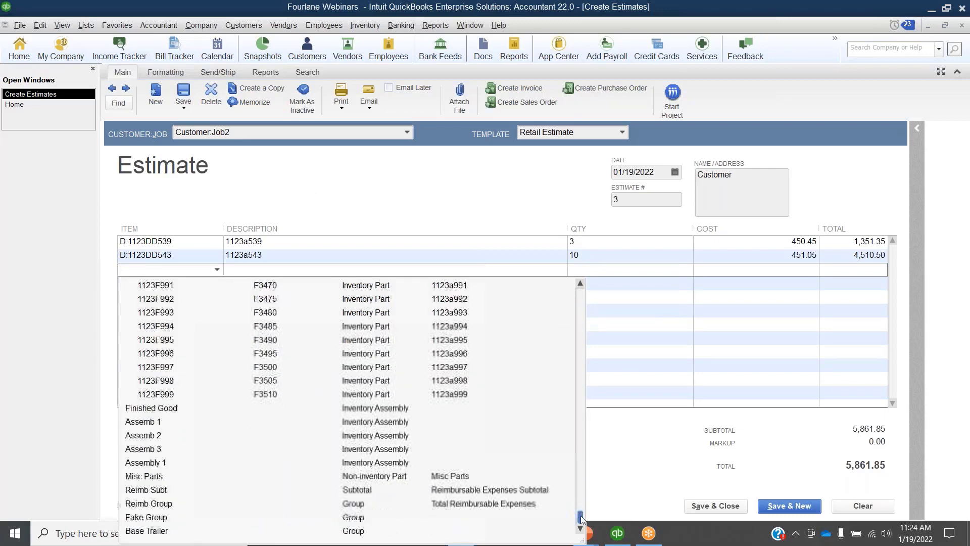
{"action": "left_click", "coordinate": [165, 518]}
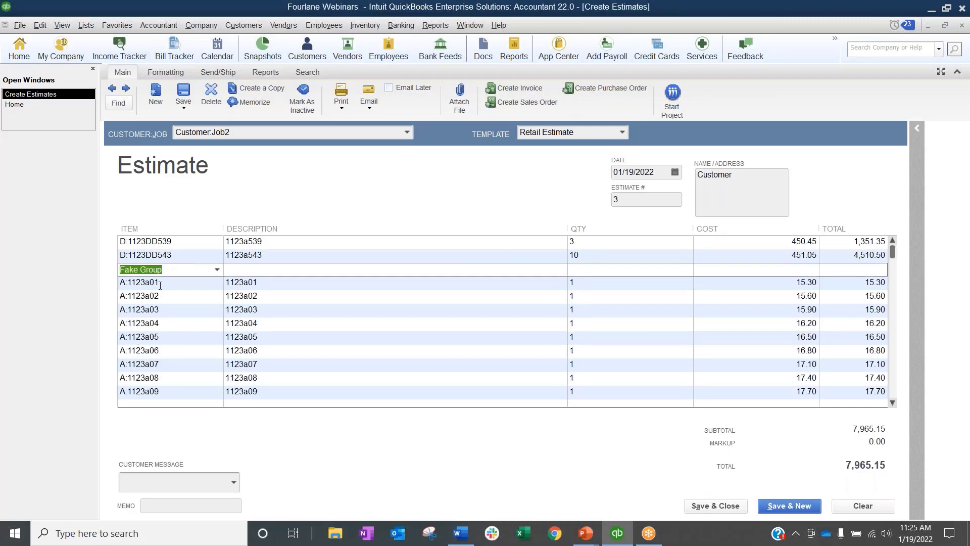
{"action": "scroll", "coordinate": [167, 295], "scroll_direction": "down", "scroll_amount": 11}
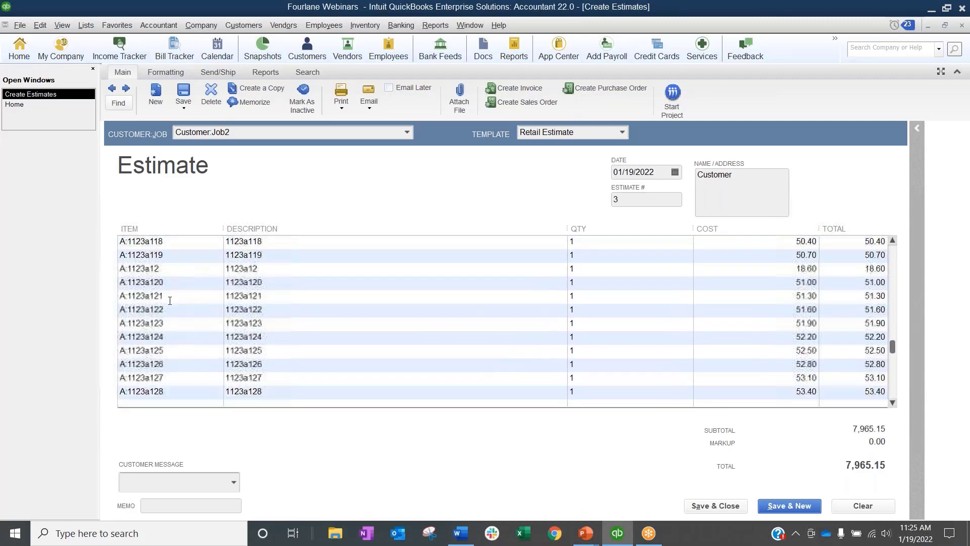
{"action": "scroll", "coordinate": [170, 301], "scroll_direction": "down", "scroll_amount": 5}
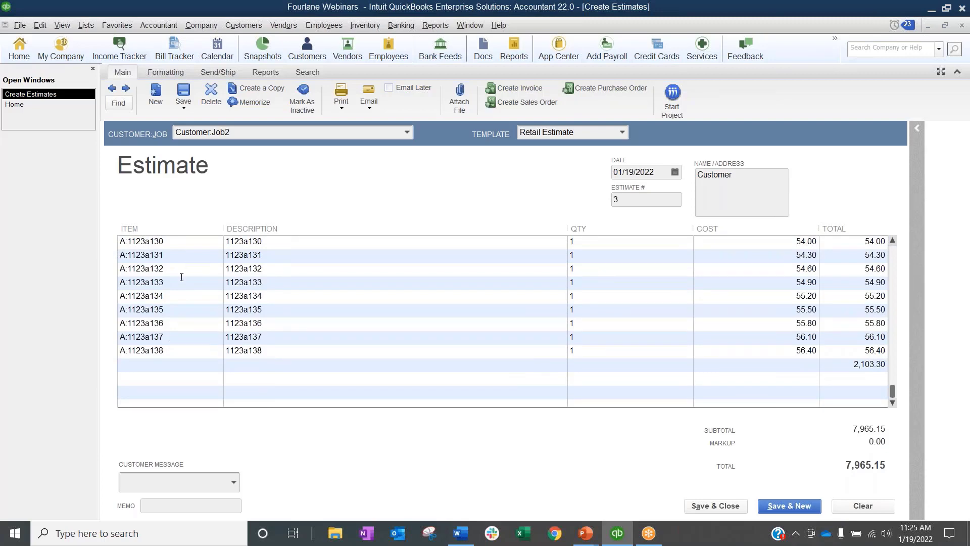
{"action": "scroll", "coordinate": [182, 291], "scroll_direction": "up", "scroll_amount": 5}
{"action": "scroll", "coordinate": [183, 290], "scroll_direction": "up", "scroll_amount": 7}
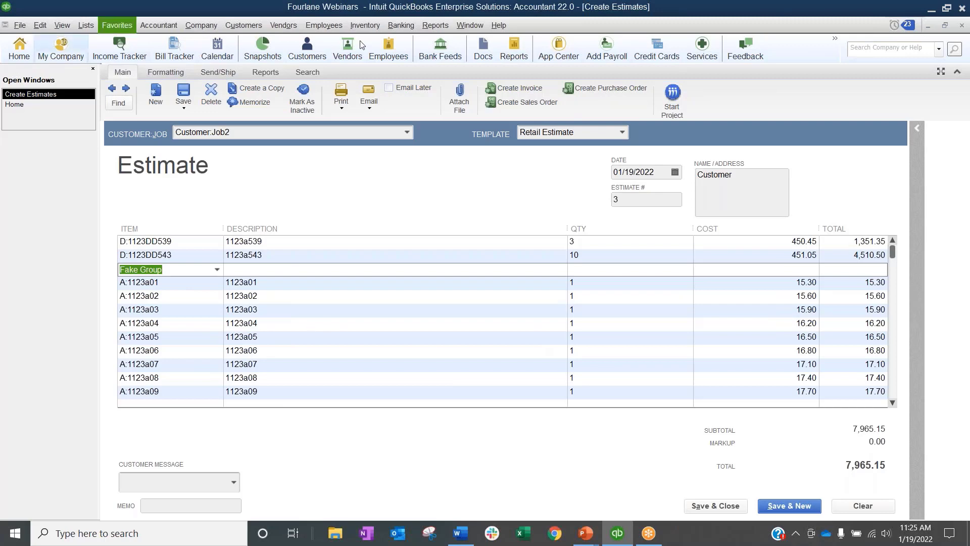
Step: Insert a line above A:1123a02 within the Fake Group and add inventory part A:1123a62 there with quantity 1
{"action": "left_click", "coordinate": [198, 295]}
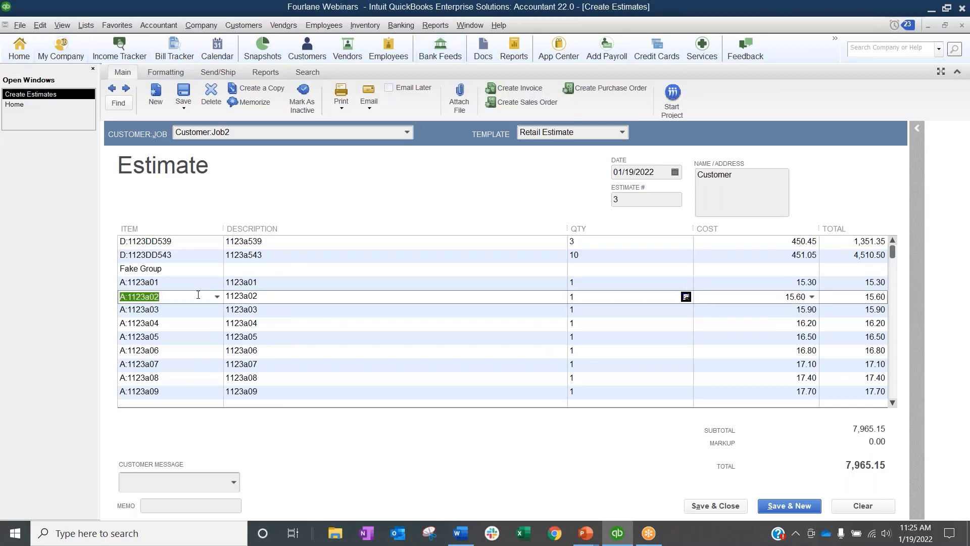
{"action": "right_click", "coordinate": [198, 295]}
{"action": "left_click", "coordinate": [222, 404]}
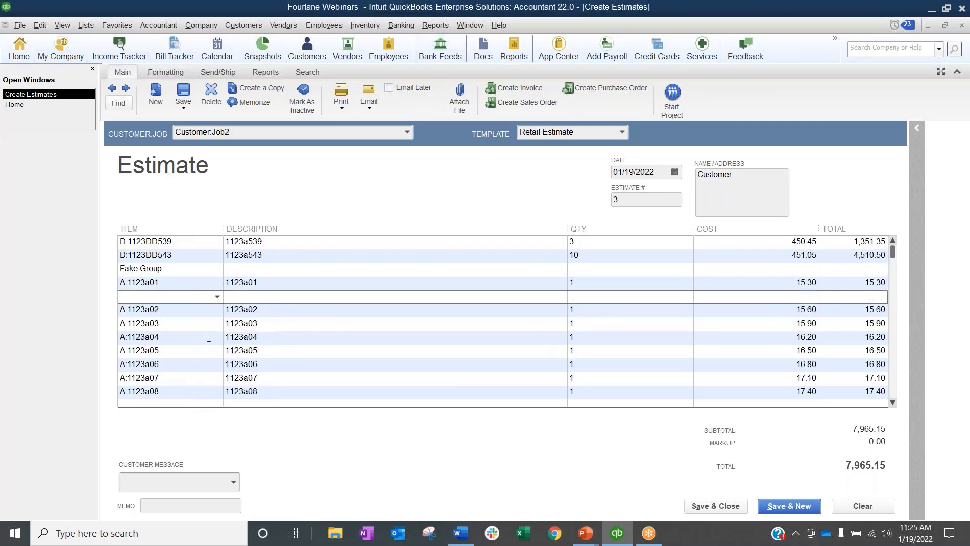
{"action": "left_click", "coordinate": [217, 296]}
{"action": "scroll", "coordinate": [205, 222], "scroll_direction": "down", "scroll_amount": 20}
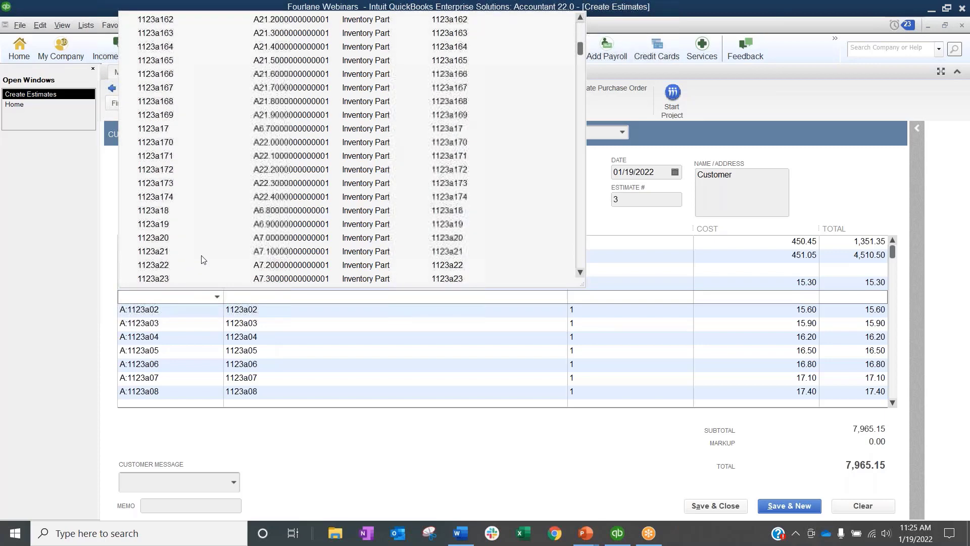
{"action": "scroll", "coordinate": [201, 259], "scroll_direction": "down", "scroll_amount": 7}
{"action": "left_click", "coordinate": [201, 278]}
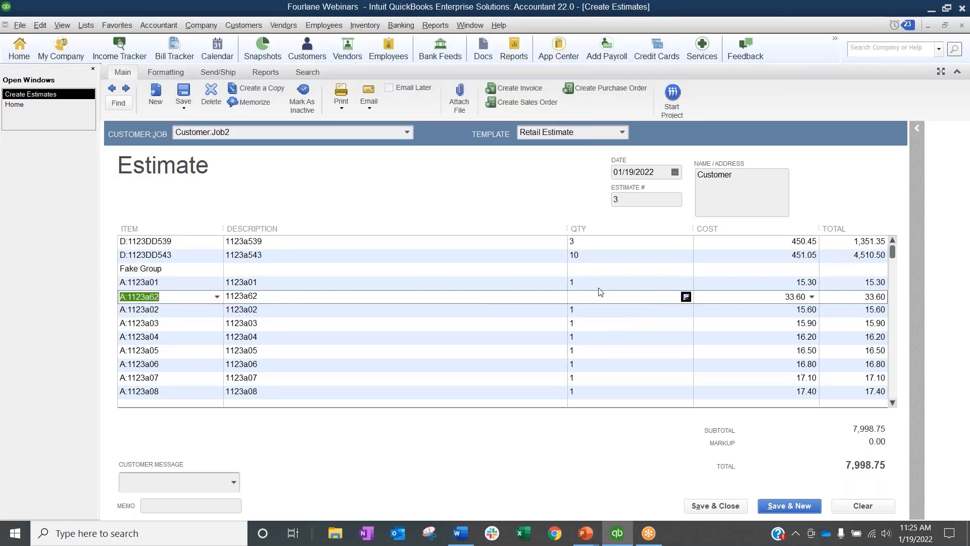
{"action": "left_click", "coordinate": [612, 299]}
{"action": "type", "text": "1"}
Step: Save the estimate and create a sales order from it, keeping all copied items and quantities
{"action": "left_click", "coordinate": [184, 94]}
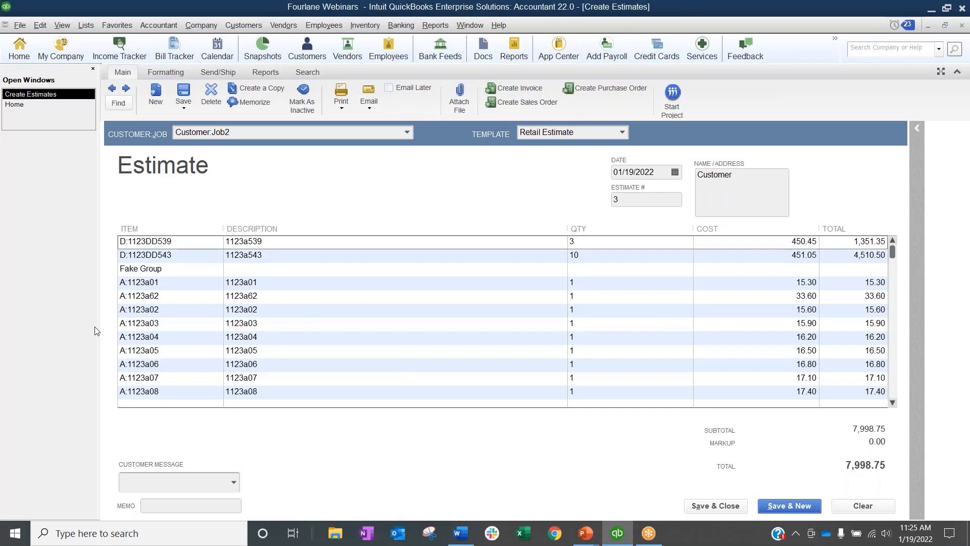
{"action": "left_click", "coordinate": [527, 103]}
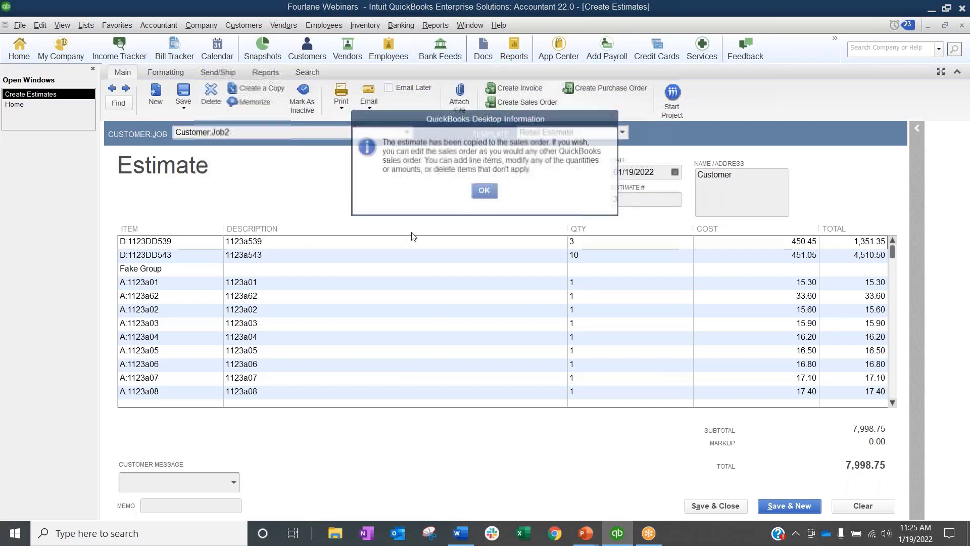
{"action": "left_click", "coordinate": [482, 190]}
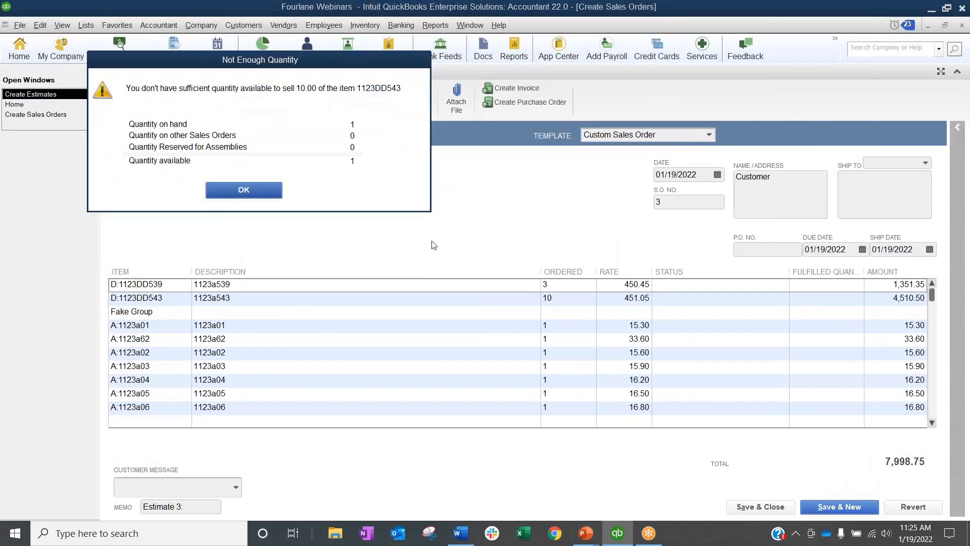
{"action": "left_click", "coordinate": [259, 193]}
{"action": "left_click", "coordinate": [261, 188]}
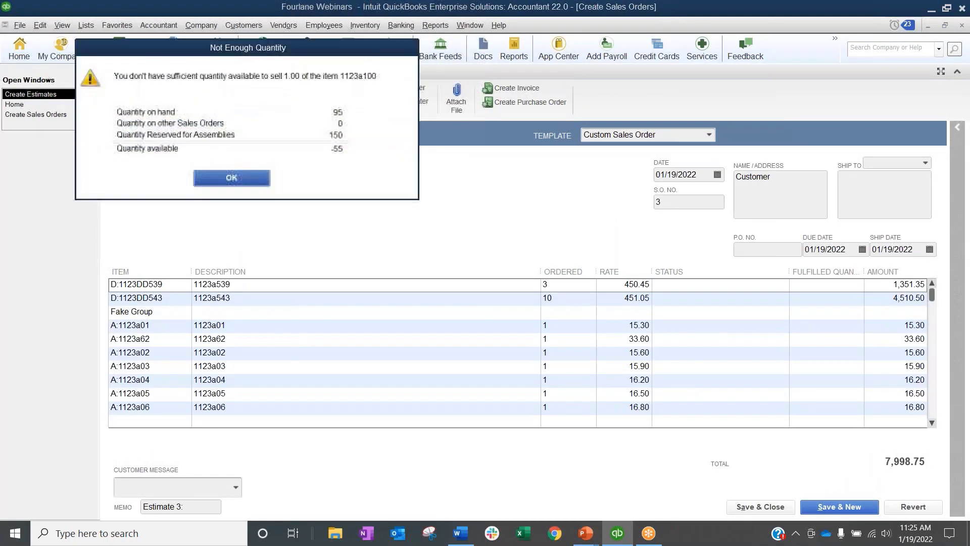
{"action": "left_click", "coordinate": [260, 184]}
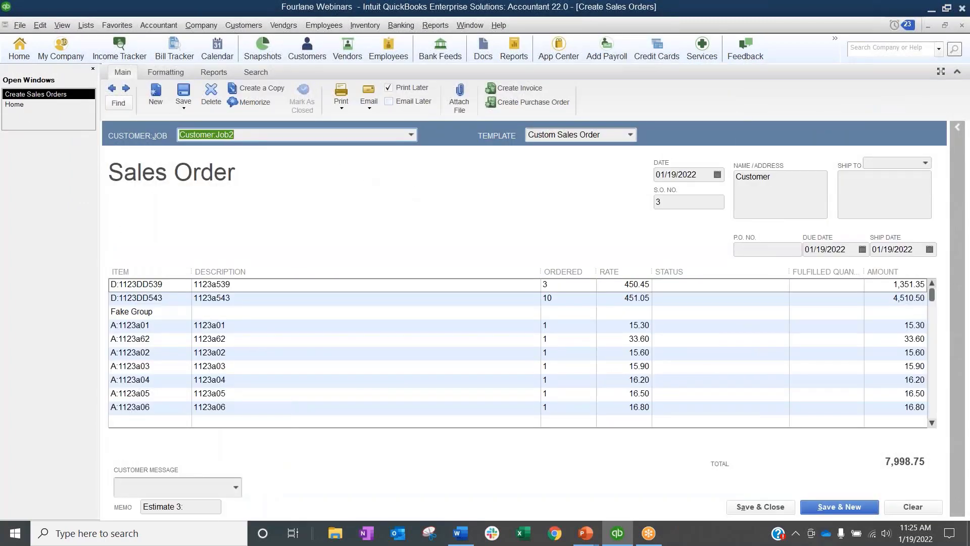
Step: Save the new sales order and narrow its Description column
{"action": "left_click", "coordinate": [185, 91]}
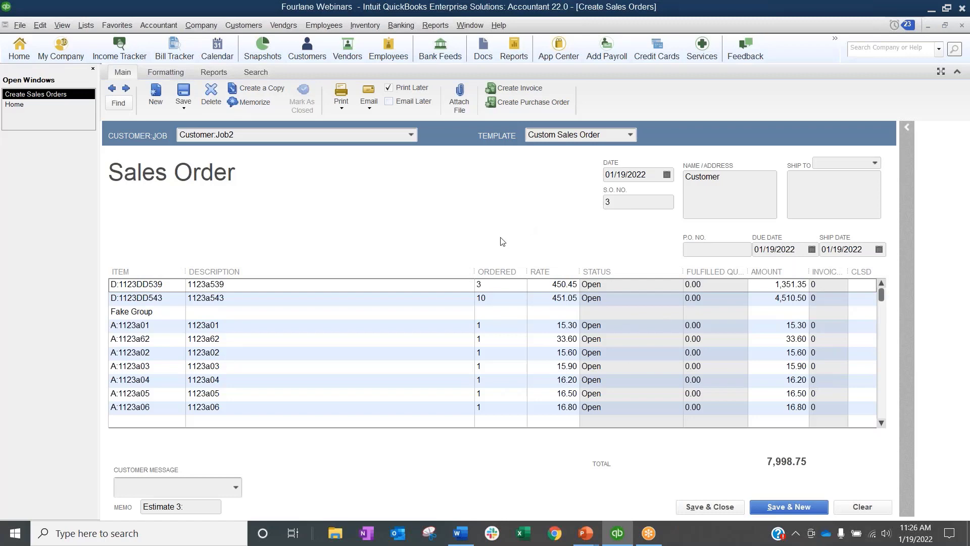
{"action": "left_click_drag", "start_coordinate": [473, 271], "coordinate": [382, 271]}
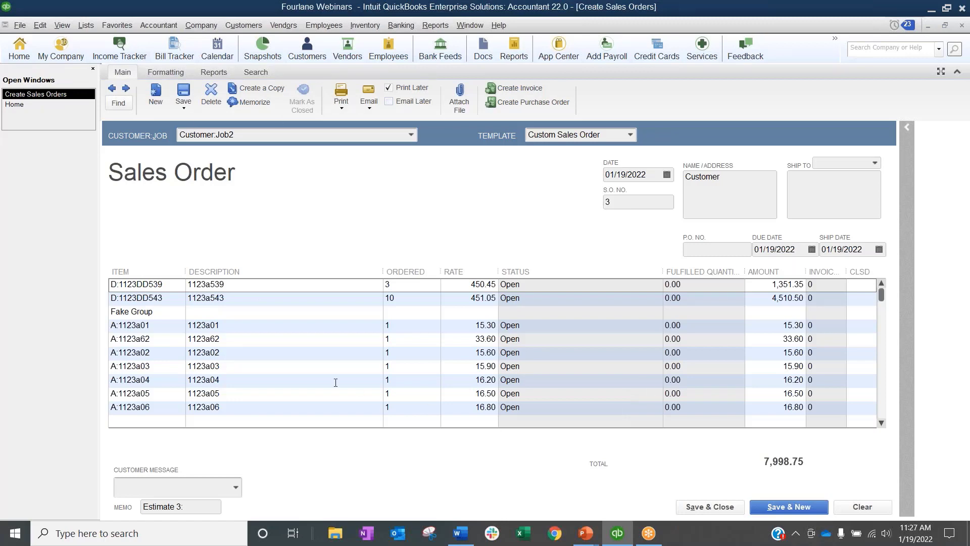
Step: Set the amount of every sales order line to 0, including all Fake Group components, and save the order
{"action": "left_click", "coordinate": [758, 283]}
{"action": "type", "text": "0"}
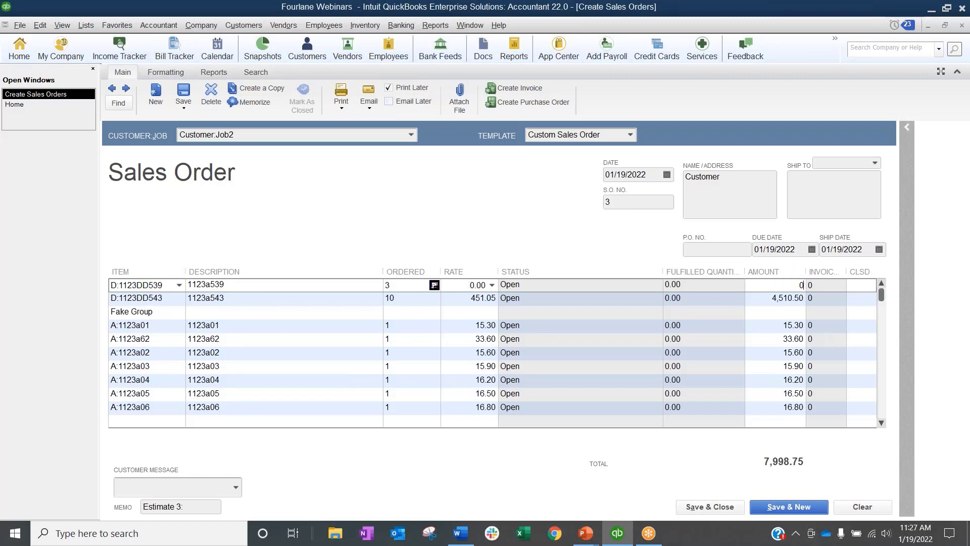
{"action": "key", "text": "Down"}
{"action": "type", "text": "0"}
{"action": "key", "text": "Down"}
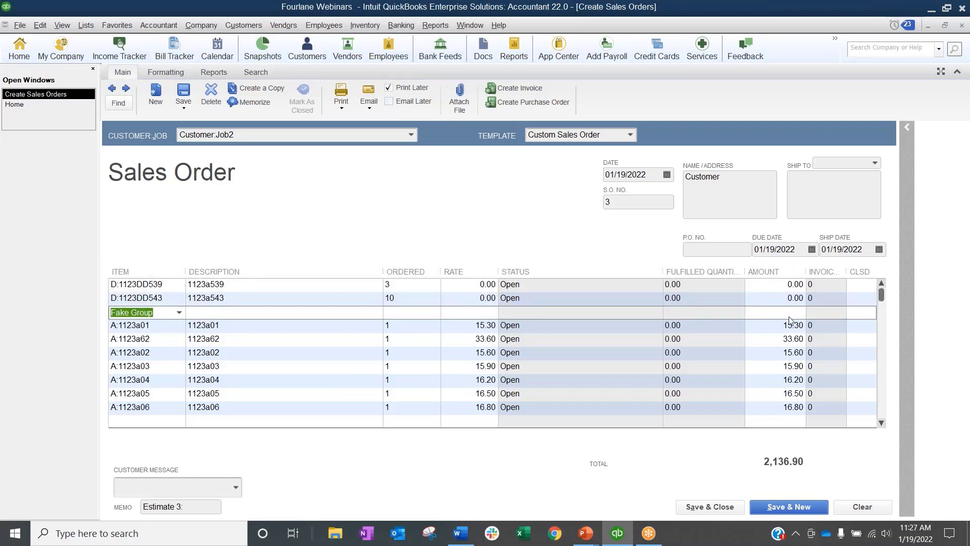
{"action": "key", "text": "Down"}
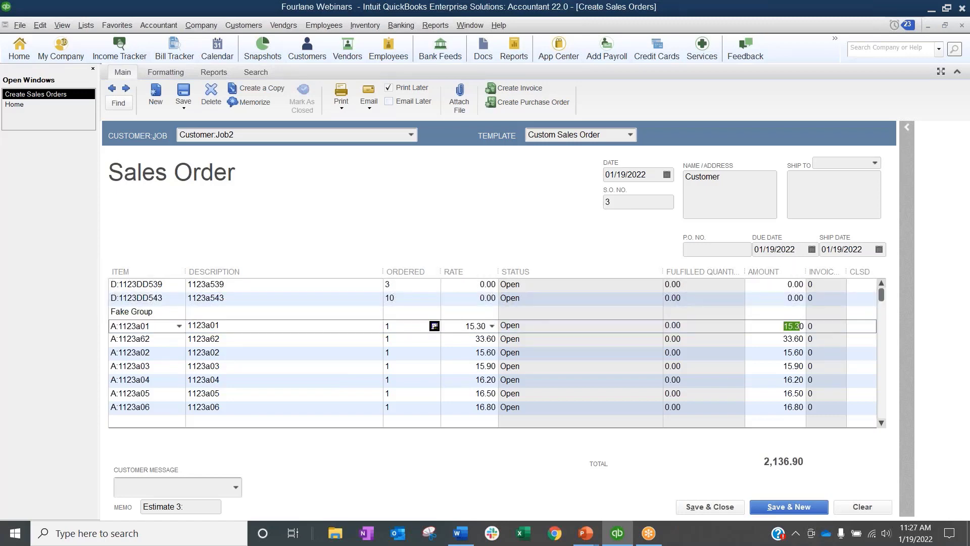
{"action": "type", "text": "0"}
{"action": "key", "text": "Down"}
{"action": "type", "text": "0"}
{"action": "key", "text": "Down"}
{"action": "key", "text": "Down"}
{"action": "key", "text": "0"}
{"action": "key", "text": "Down"}
{"action": "key", "text": "0"}
{"action": "key", "text": "Down"}
{"action": "key", "text": "0"}
{"action": "key", "text": "Down"}
{"action": "key", "text": "0"}
{"action": "key", "text": "Down"}
{"action": "key", "text": "0"}
{"action": "key", "text": "Down"}
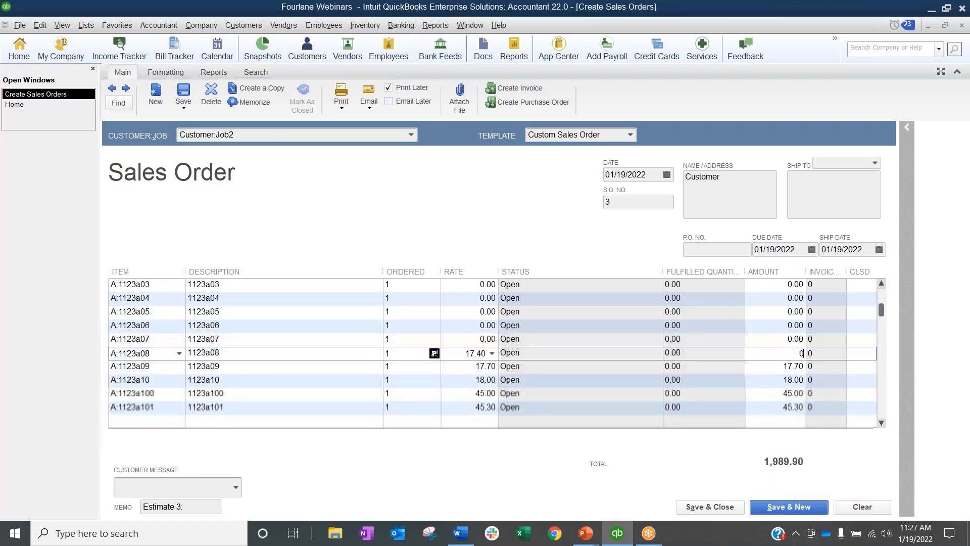
{"action": "key", "text": "0"}
{"action": "key", "text": "Down"}
{"action": "key", "text": "0"}
{"action": "key", "text": "Down"}
{"action": "key", "text": "0"}
{"action": "key", "text": "Down"}
{"action": "key", "text": "0"}
{"action": "key", "text": "Down"}
{"action": "key", "text": "0"}
{"action": "key", "text": "Down"}
{"action": "key", "text": "0"}
{"action": "key", "text": "Down"}
{"action": "key", "text": "0"}
{"action": "key", "text": "Down"}
{"action": "key", "text": "0"}
{"action": "key", "text": "Down"}
{"action": "key", "text": "0"}
{"action": "key", "text": "Down"}
{"action": "key", "text": "0"}
{"action": "key", "text": "Down"}
{"action": "key", "text": "0"}
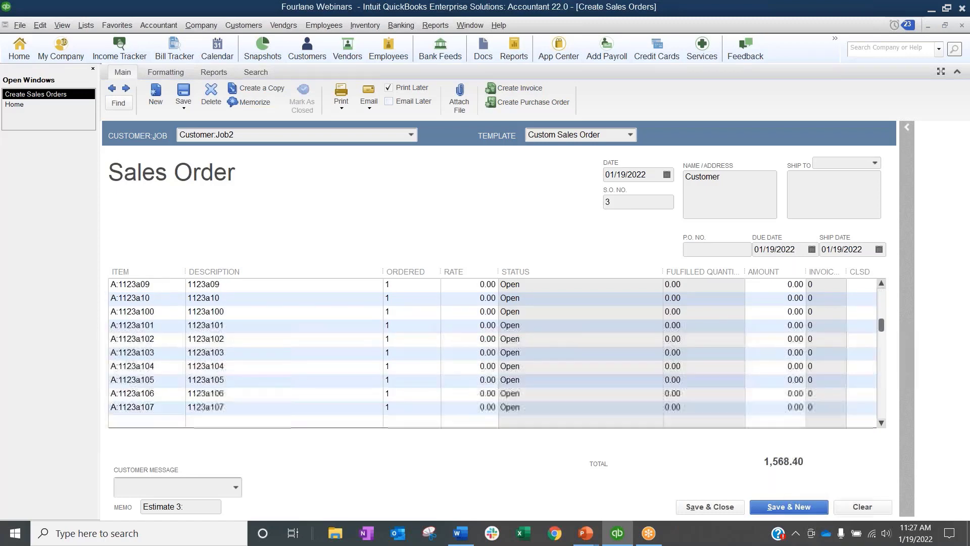
{"action": "key", "text": "Down"}
{"action": "key", "text": "0"}
{"action": "key", "text": "Down"}
{"action": "key", "text": "0"}
{"action": "key", "text": "Down"}
{"action": "key", "text": "0"}
{"action": "key", "text": "Down"}
{"action": "key", "text": "0"}
{"action": "key", "text": "Down"}
{"action": "key", "text": "0"}
{"action": "key", "text": "Down"}
{"action": "key", "text": "0"}
{"action": "key", "text": "Down"}
{"action": "key", "text": "0"}
{"action": "key", "text": "Down"}
{"action": "key", "text": "0"}
{"action": "key", "text": "Down"}
{"action": "key", "text": "0"}
{"action": "key", "text": "Down"}
{"action": "key", "text": "0"}
{"action": "key", "text": "Down"}
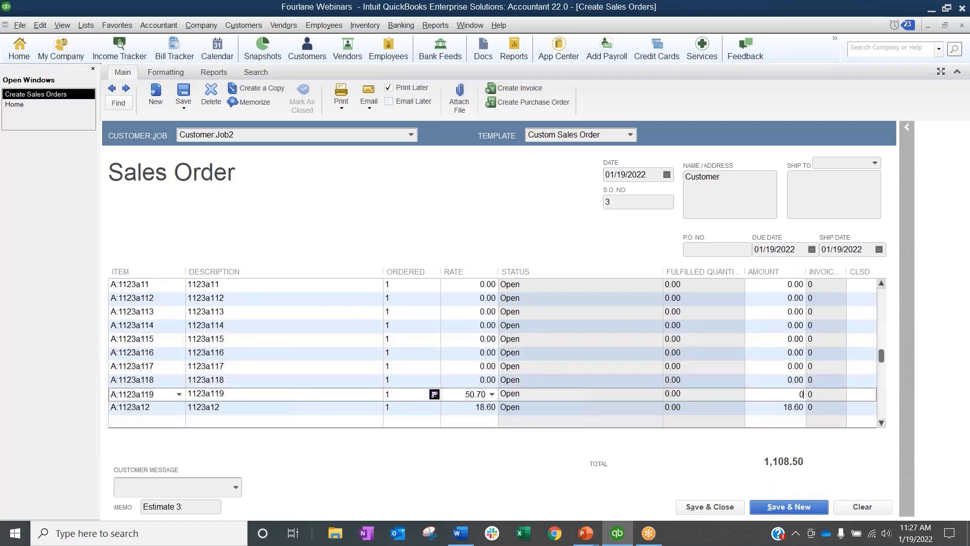
{"action": "key", "text": "0"}
{"action": "key", "text": "Down"}
{"action": "key", "text": "0"}
{"action": "key", "text": "Down"}
{"action": "key", "text": "0"}
{"action": "key", "text": "Down"}
{"action": "key", "text": "0"}
{"action": "key", "text": "Down"}
{"action": "key", "text": "0"}
{"action": "key", "text": "Down"}
{"action": "key", "text": "0"}
{"action": "key", "text": "Down"}
{"action": "key", "text": "0"}
{"action": "key", "text": "Down"}
{"action": "key", "text": "0"}
{"action": "key", "text": "Down"}
{"action": "key", "text": "0"}
{"action": "key", "text": "Down"}
{"action": "key", "text": "0"}
{"action": "key", "text": "Down"}
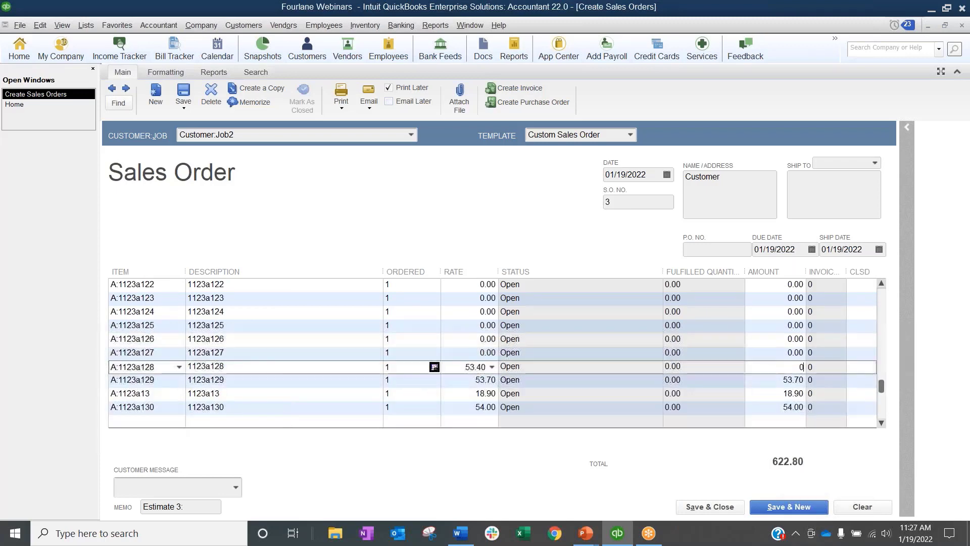
{"action": "key", "text": "0"}
{"action": "key", "text": "Down"}
{"action": "key", "text": "0"}
{"action": "key", "text": "Down"}
{"action": "key", "text": "0"}
{"action": "key", "text": "Down"}
{"action": "key", "text": "0"}
{"action": "key", "text": "Down"}
{"action": "key", "text": "0"}
{"action": "key", "text": "Down"}
{"action": "key", "text": "0"}
{"action": "key", "text": "Down"}
{"action": "key", "text": "0"}
{"action": "key", "text": "Down"}
{"action": "key", "text": "0"}
{"action": "key", "text": "Down"}
{"action": "key", "text": "0"}
{"action": "key", "text": "Down"}
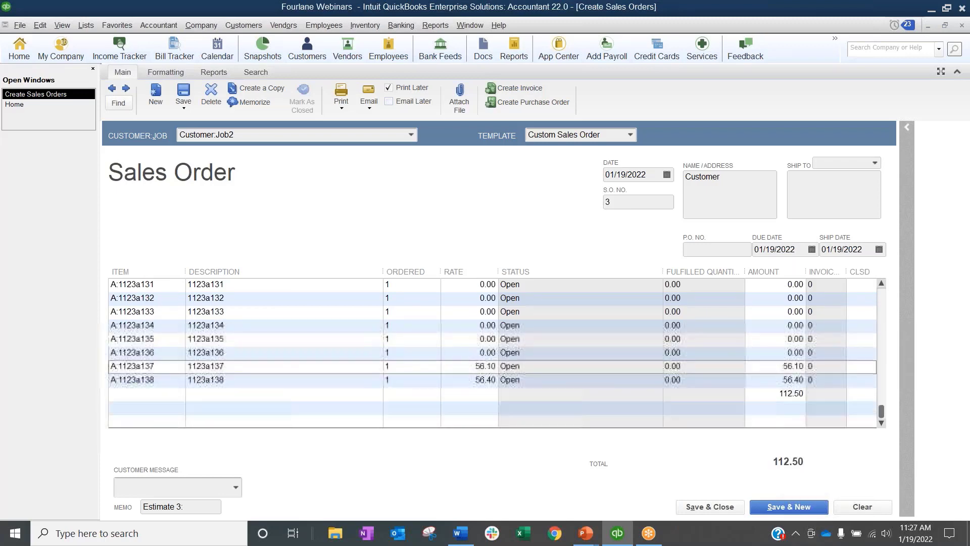
{"action": "key", "text": "0"}
{"action": "key", "text": "Down"}
{"action": "type", "text": "0"}
{"action": "key", "text": "Down"}
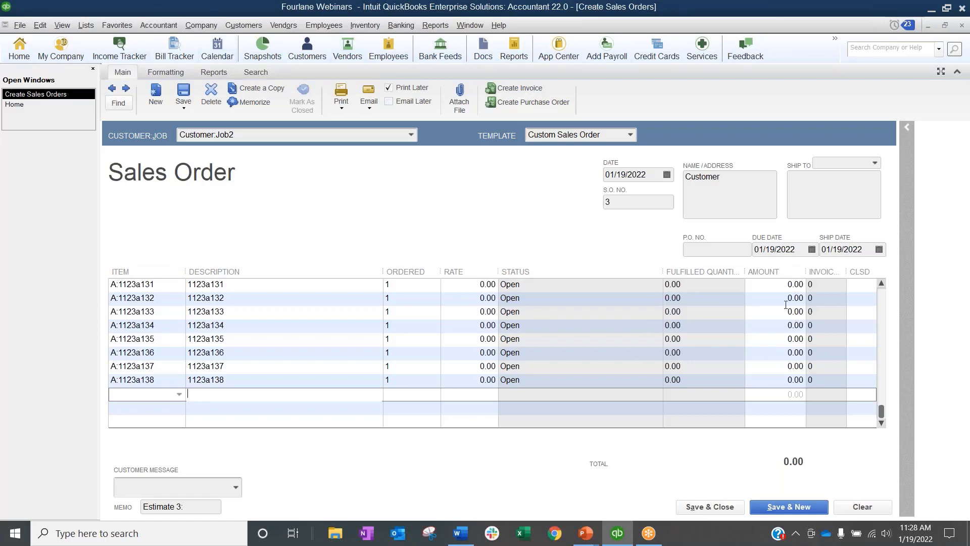
{"action": "left_click", "coordinate": [184, 96]}
{"action": "left_click", "coordinate": [441, 179]}
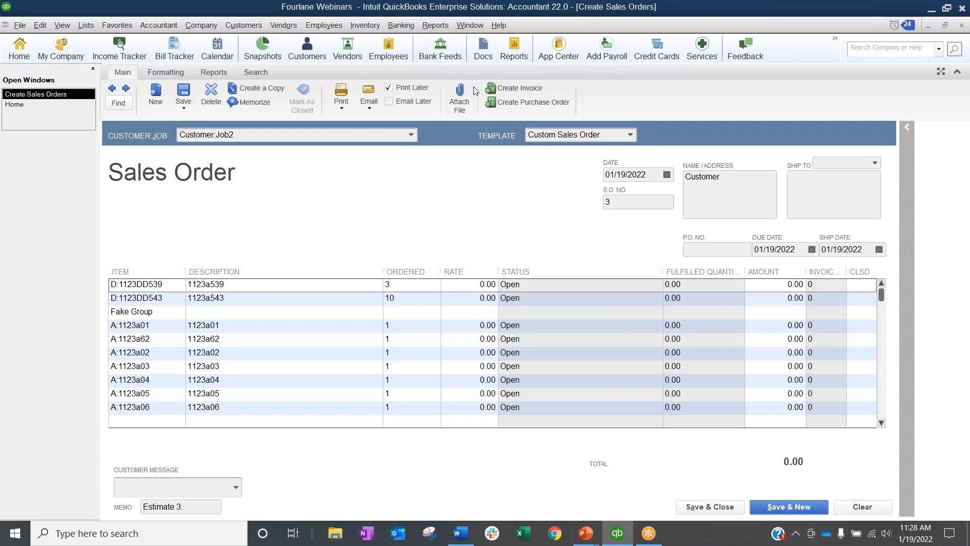
{"action": "left_click", "coordinate": [520, 88]}
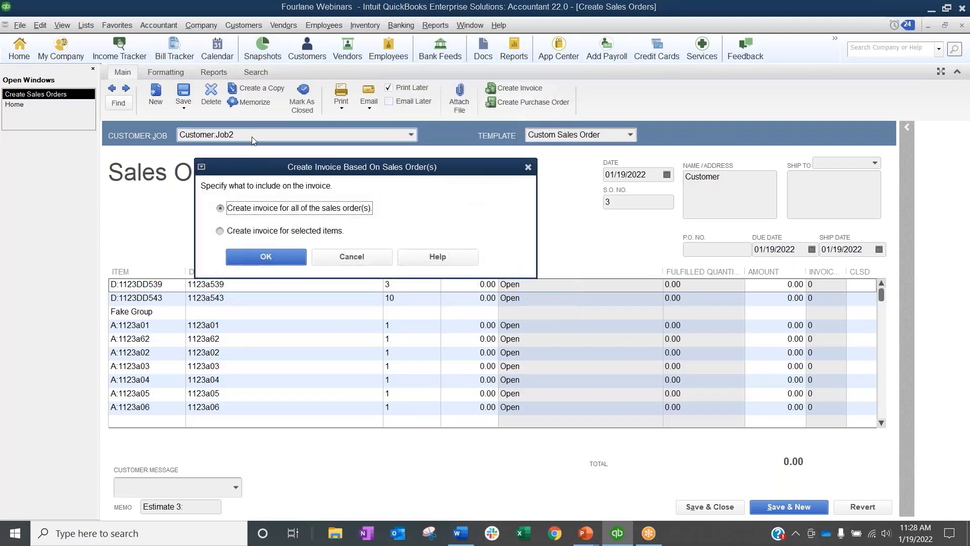
{"action": "left_click", "coordinate": [296, 234]}
{"action": "left_click", "coordinate": [266, 257]}
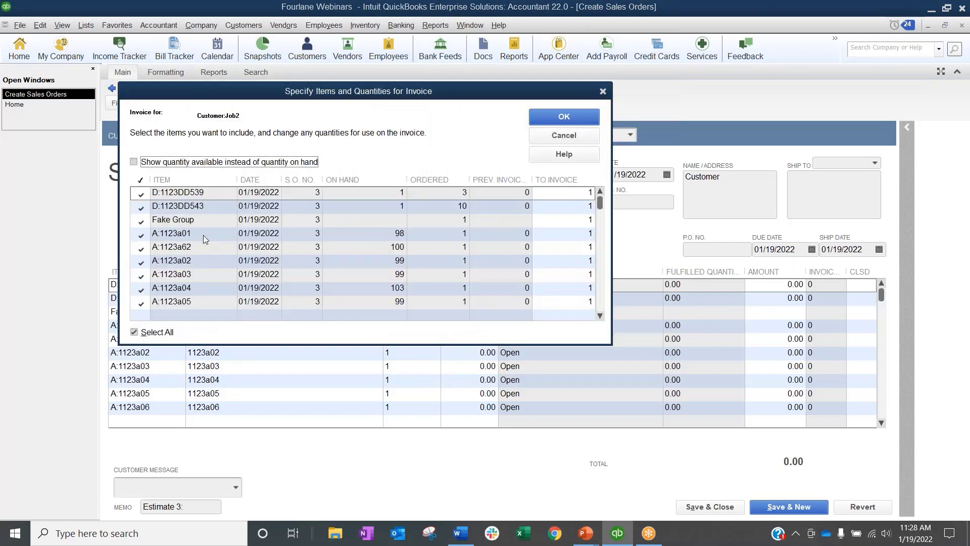
{"action": "key", "text": "Down"}
{"action": "key", "text": "Down"}
{"action": "key", "text": "Down"}
{"action": "key", "text": "Down"}
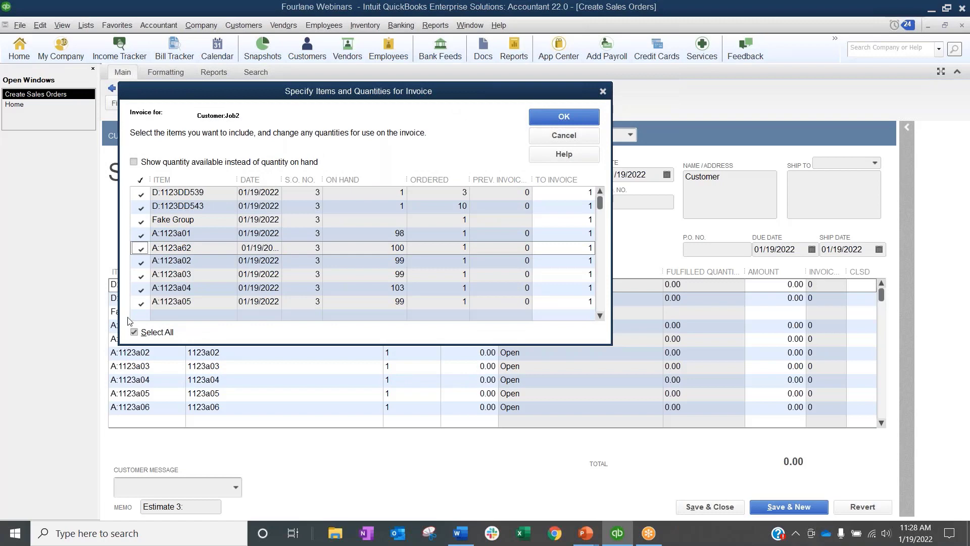
{"action": "left_click", "coordinate": [134, 332]}
{"action": "left_click", "coordinate": [140, 193]}
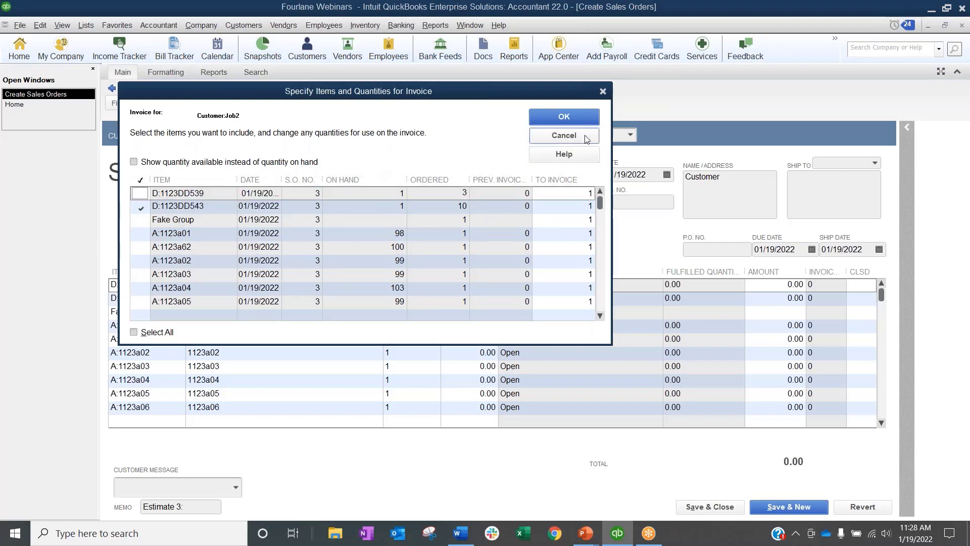
{"action": "left_click", "coordinate": [558, 135]}
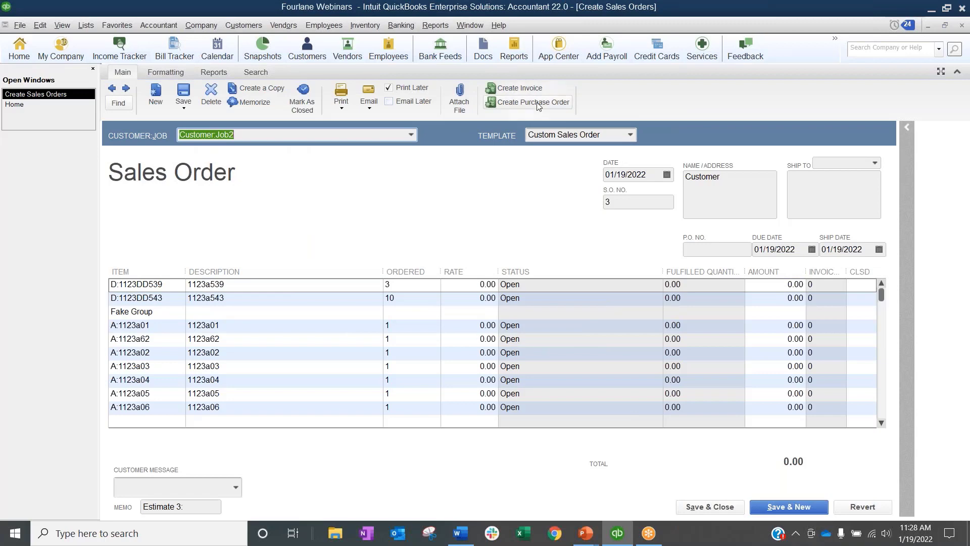
Step: Create an invoice from the sales order using the selected-items option, keeping all items and the proposed quantities
{"action": "left_click", "coordinate": [520, 88]}
{"action": "left_click", "coordinate": [218, 227]}
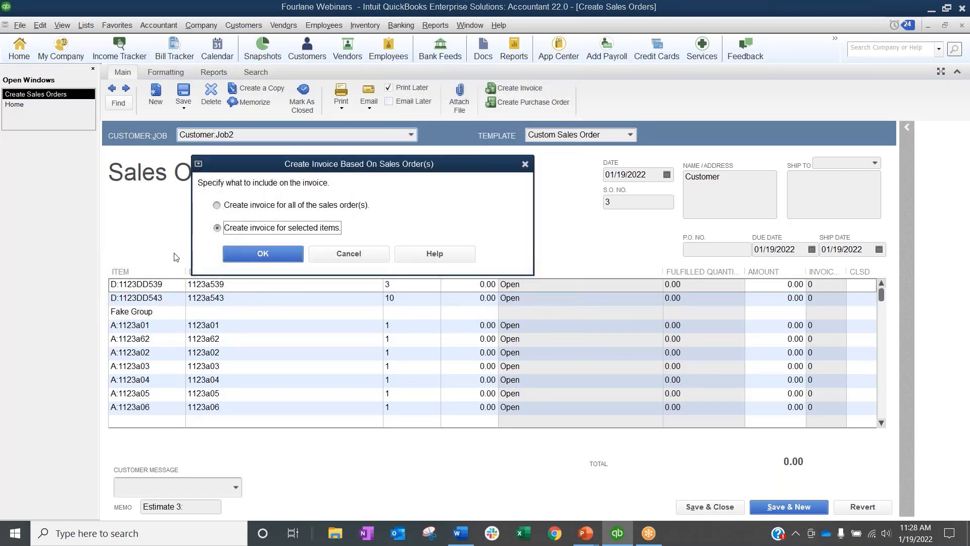
{"action": "left_click", "coordinate": [288, 252]}
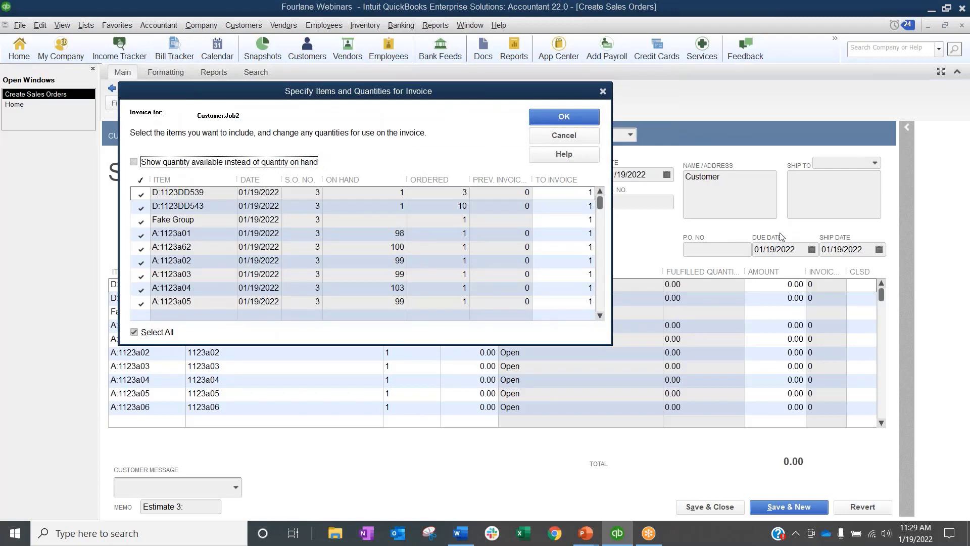
{"action": "left_click", "coordinate": [563, 117]}
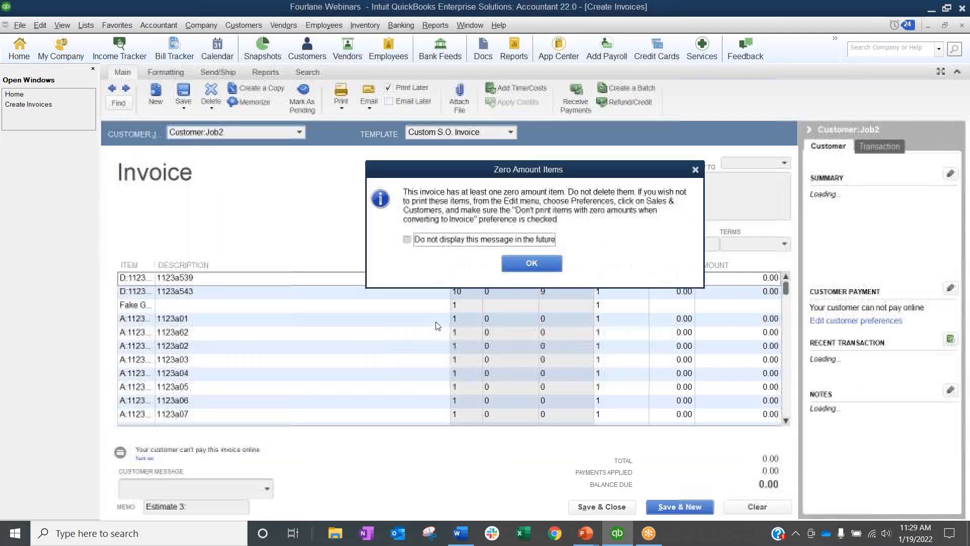
{"action": "key", "text": "Return"}
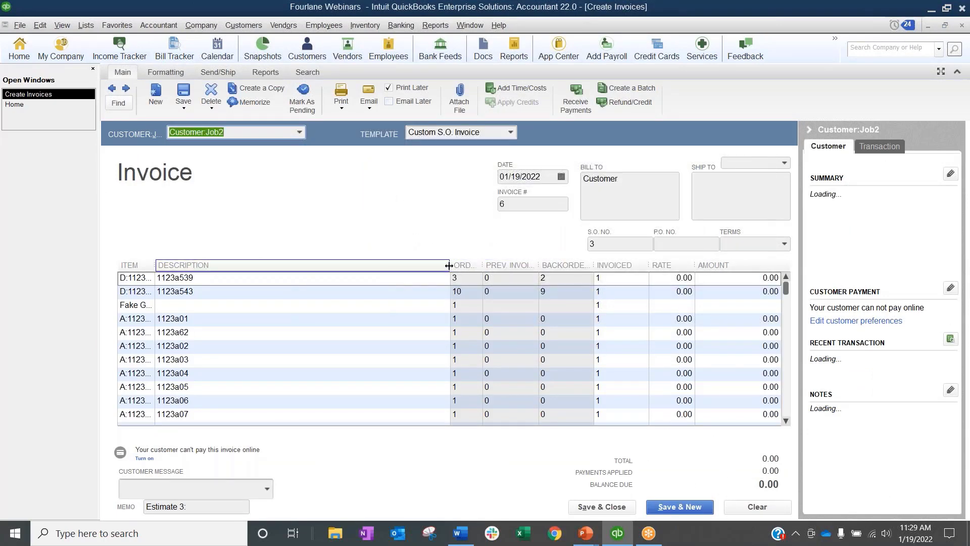
Step: Set the invoiced quantity to 0 for components A:1123a01 through A:1123a09, including A:1123a62, and save the invoice
{"action": "left_click_drag", "start_coordinate": [449, 265], "coordinate": [318, 263]}
{"action": "left_click", "coordinate": [549, 321]}
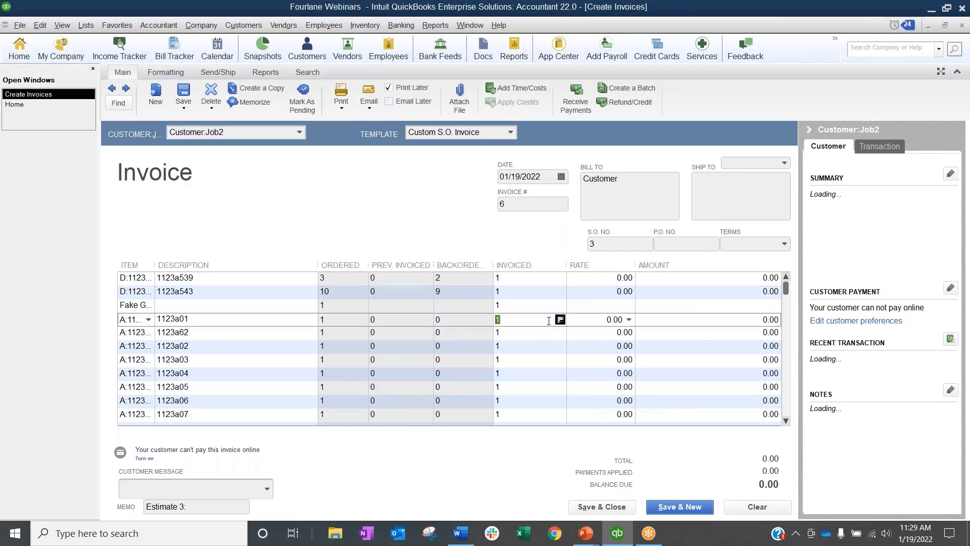
{"action": "key", "text": "Down"}
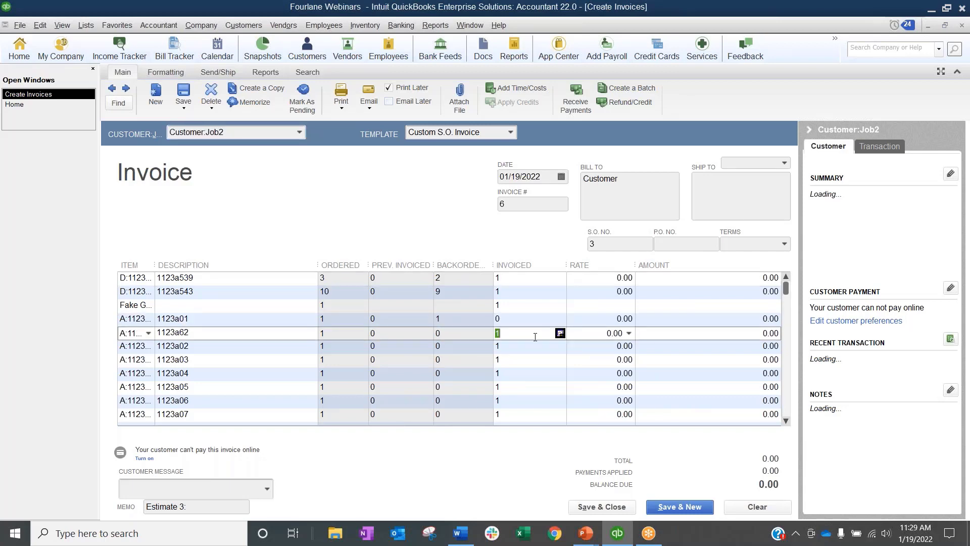
{"action": "type", "text": "0"}
{"action": "key", "text": "Down"}
{"action": "type", "text": "0"}
{"action": "key", "text": "Down"}
{"action": "type", "text": "0"}
{"action": "key", "text": "Down"}
{"action": "type", "text": "0"}
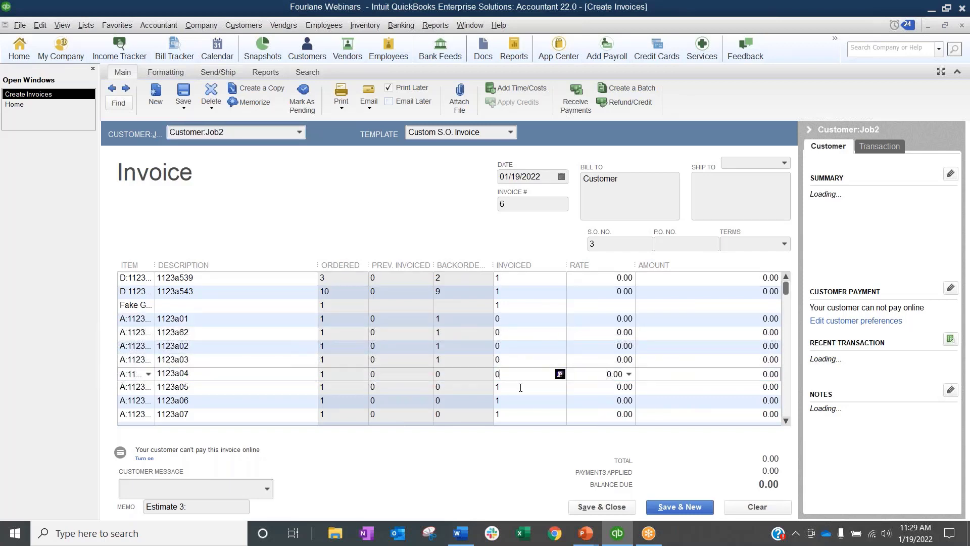
{"action": "key", "text": "Down"}
{"action": "type", "text": "0"}
{"action": "key", "text": "Down"}
{"action": "type", "text": "0"}
{"action": "key", "text": "Down"}
{"action": "type", "text": "0"}
{"action": "key", "text": "Down"}
{"action": "type", "text": "0"}
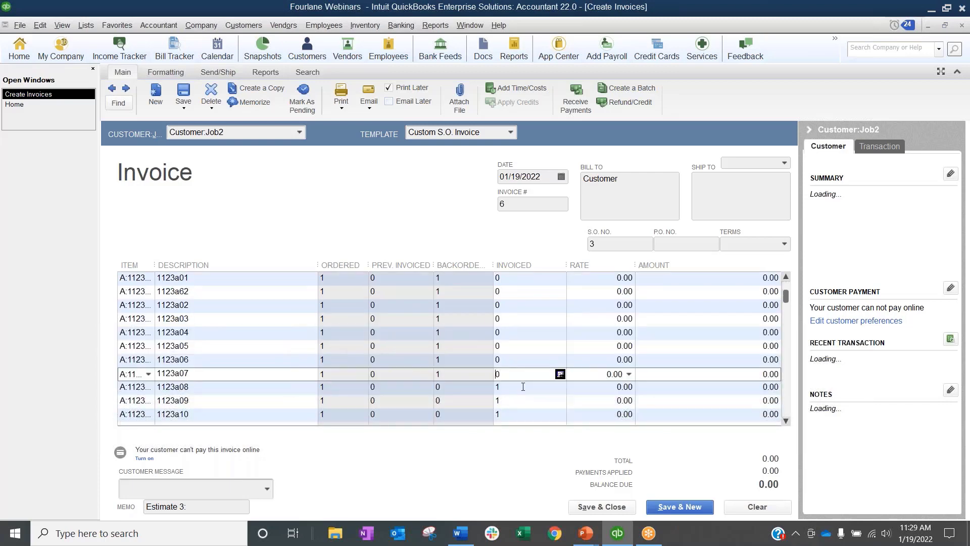
{"action": "key", "text": "Down"}
{"action": "type", "text": "0"}
{"action": "key", "text": "Down"}
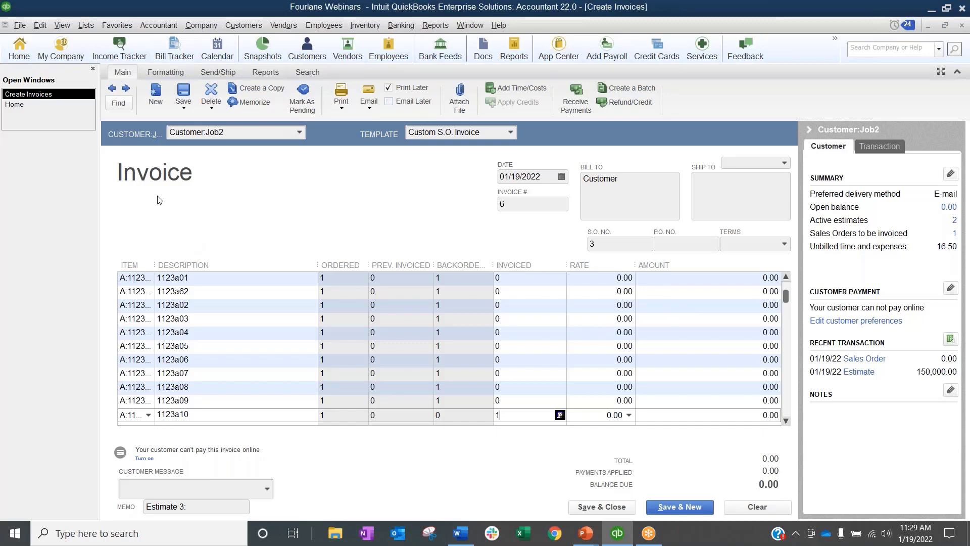
{"action": "left_click", "coordinate": [183, 94]}
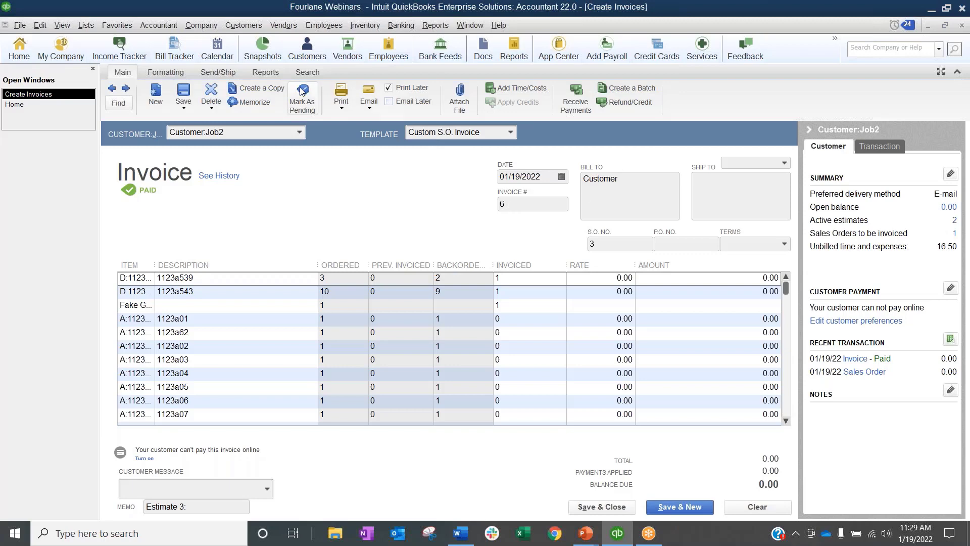
Step: Examine the invoice's transaction journal for its Inventory Asset and Cost of Goods Sold postings, and return to the invoice
{"action": "left_click", "coordinate": [265, 72]}
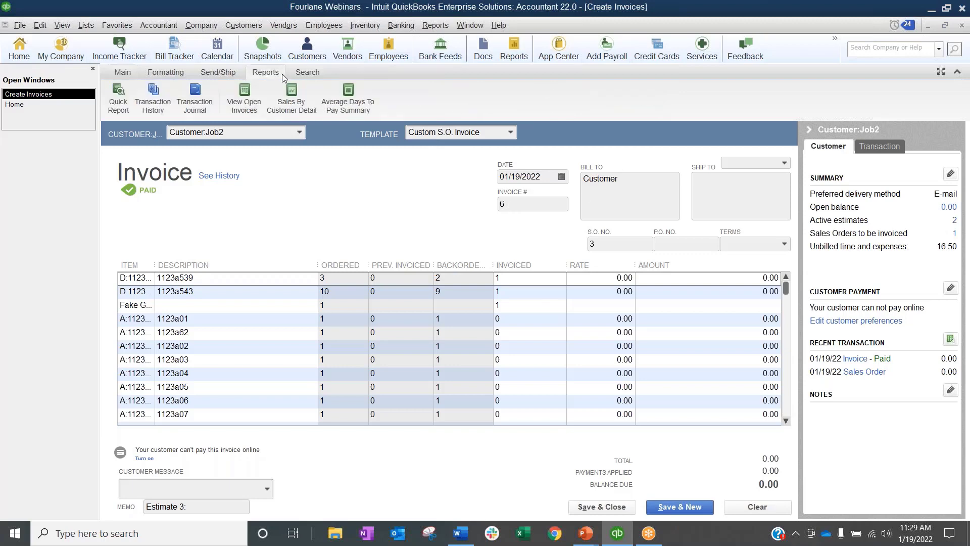
{"action": "left_click", "coordinate": [198, 101]}
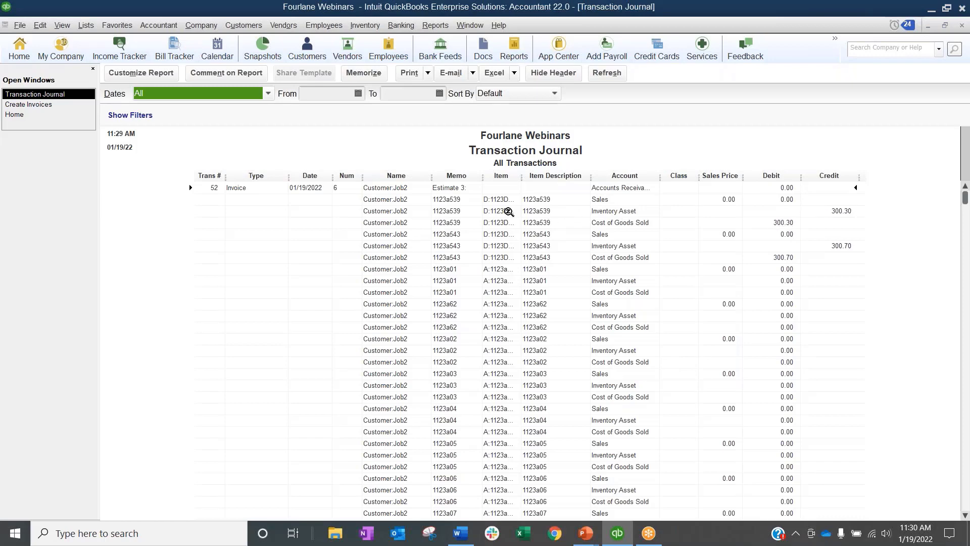
{"action": "left_click", "coordinate": [520, 175]}
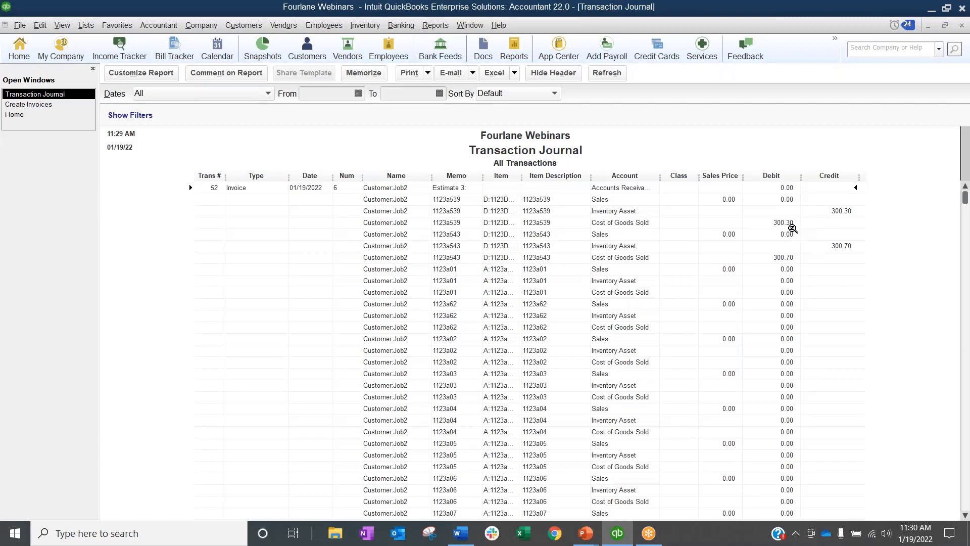
{"action": "double_click", "coordinate": [747, 248]}
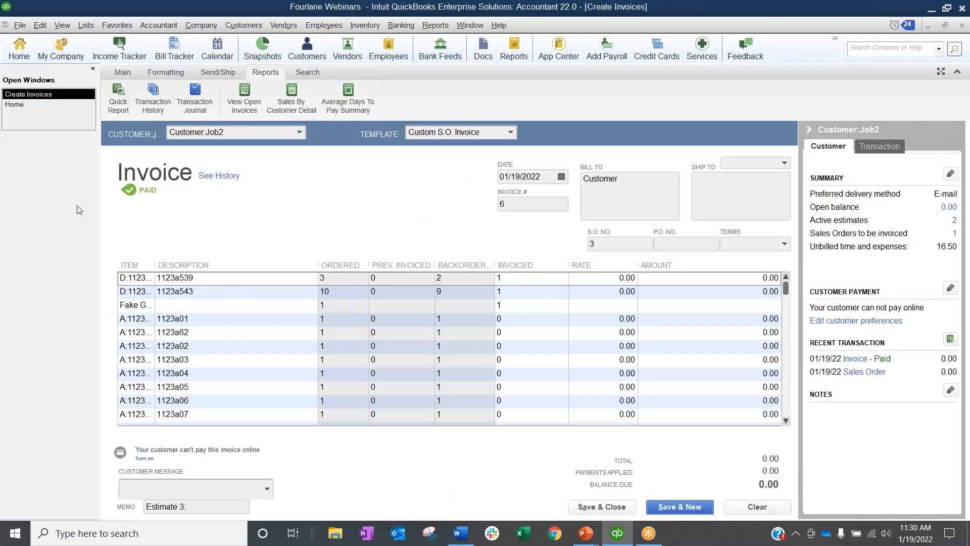
Step: Set the default title of the Custom S.O. Invoice template to Issue Ticket and apply the customization to the invoice
{"action": "left_click", "coordinate": [809, 130]}
{"action": "left_click", "coordinate": [177, 74]}
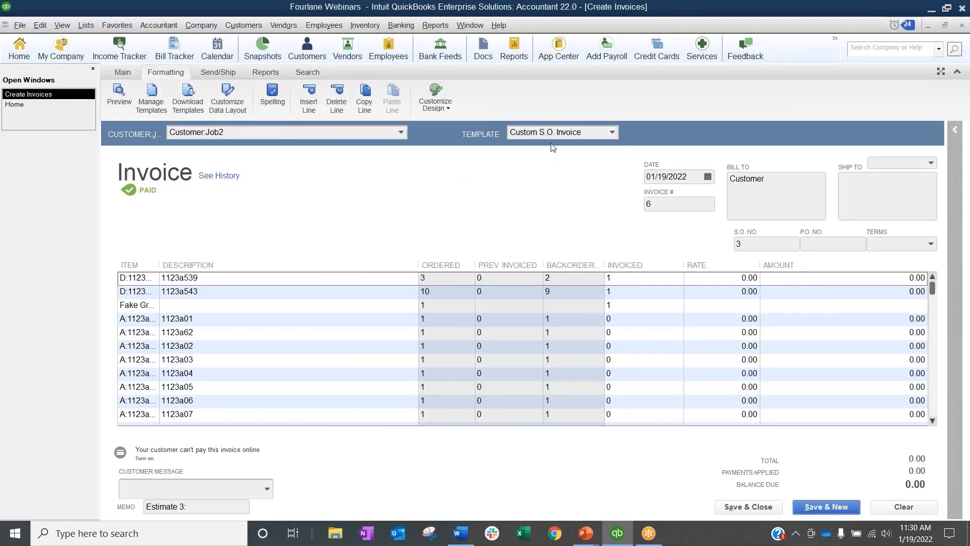
{"action": "left_click", "coordinate": [226, 107]}
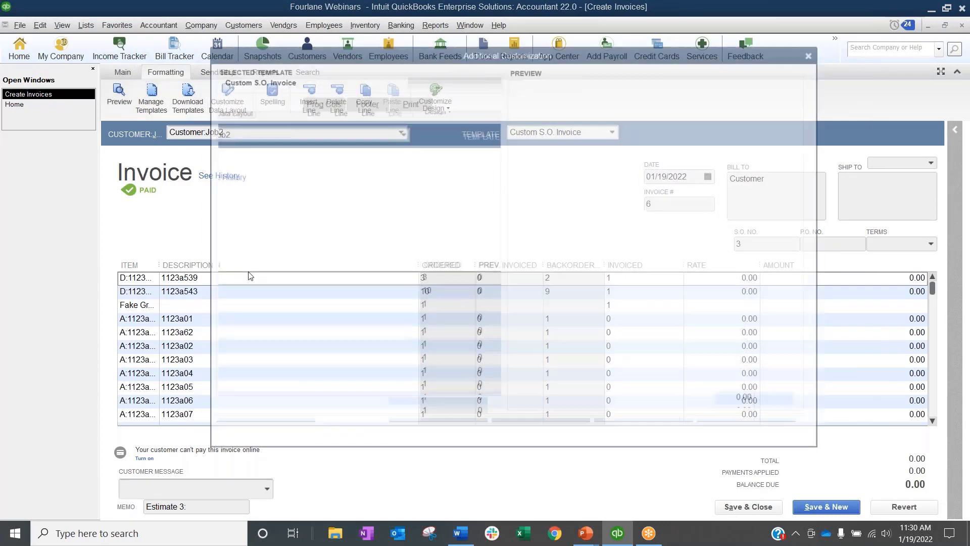
{"action": "key", "text": "BackSpace"}
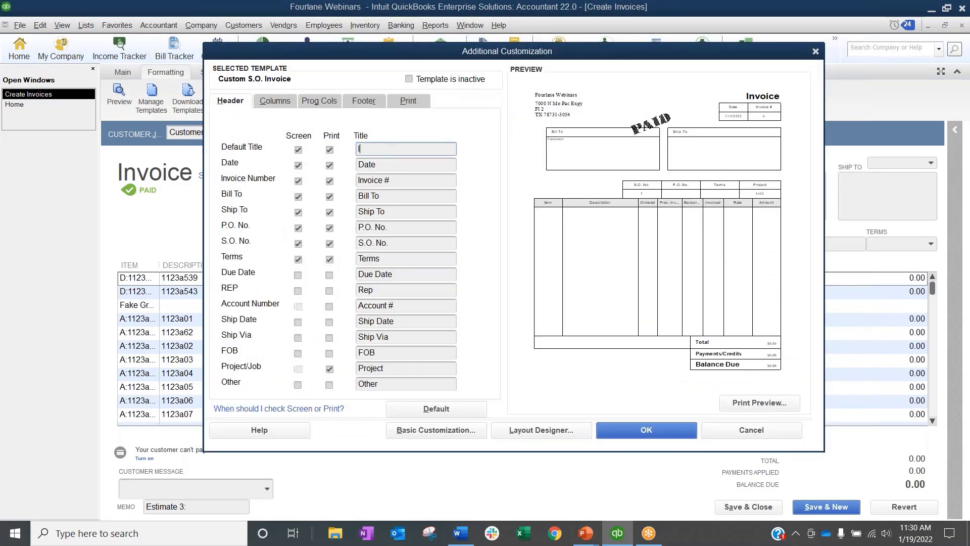
{"action": "type", "text": "Issue Ticket"}
{"action": "key", "text": "Tab"}
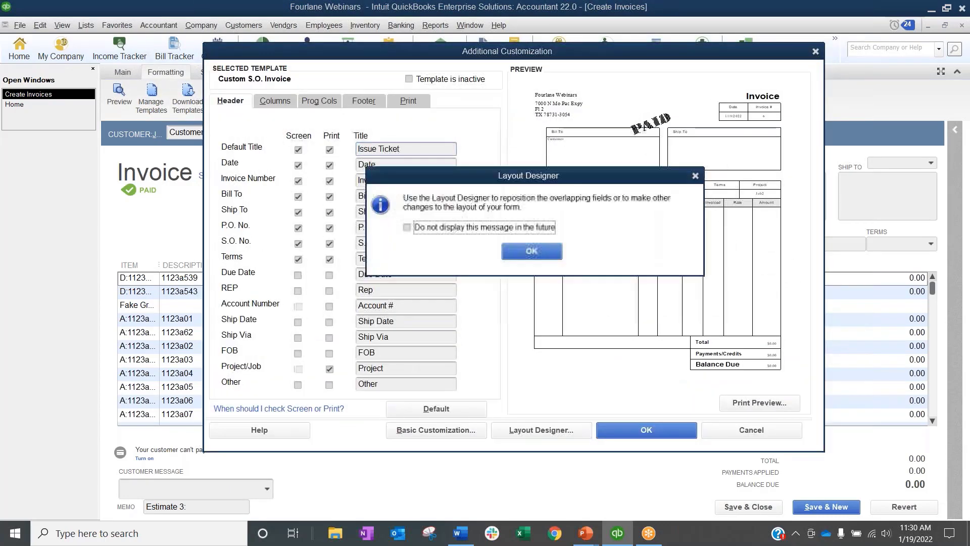
{"action": "left_click", "coordinate": [474, 251]}
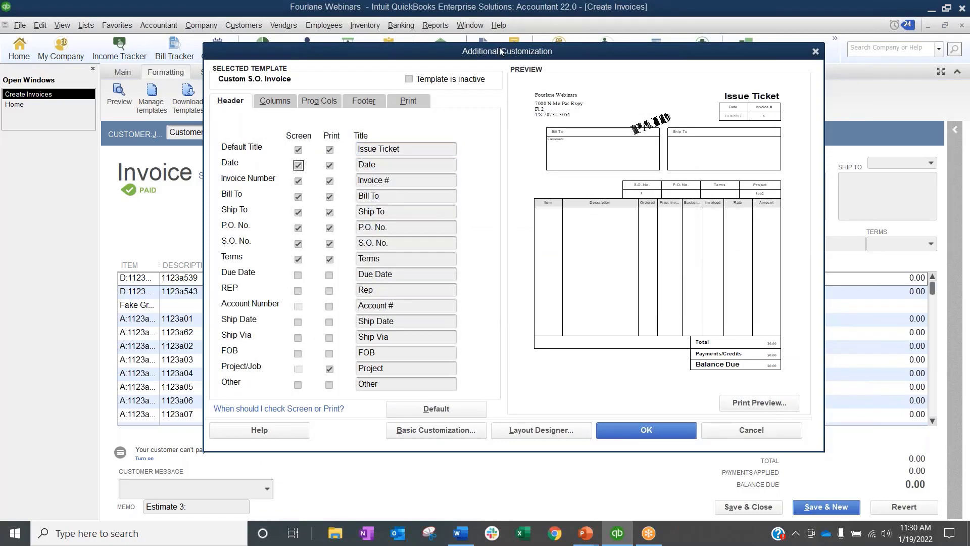
{"action": "left_click_drag", "start_coordinate": [503, 50], "coordinate": [503, 196]}
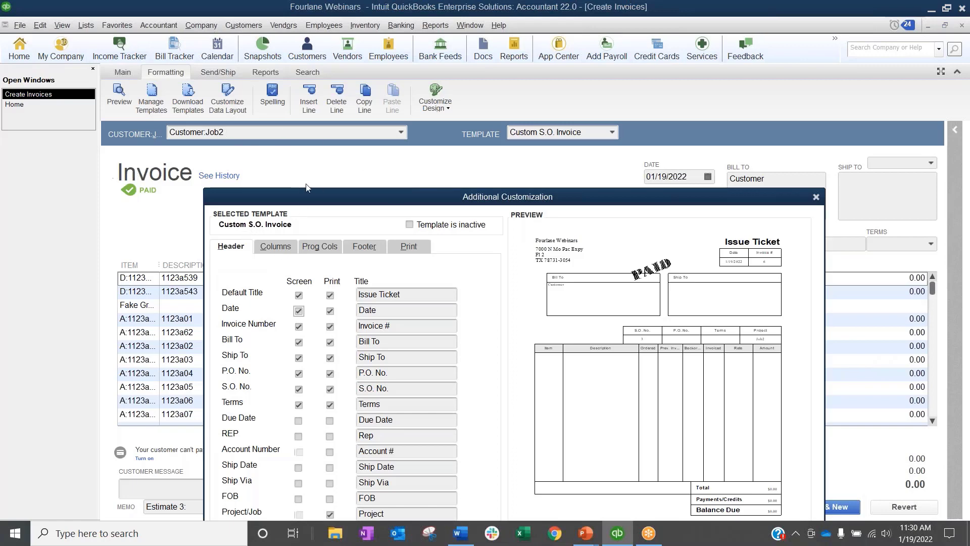
{"action": "left_click_drag", "start_coordinate": [479, 196], "coordinate": [467, 66]}
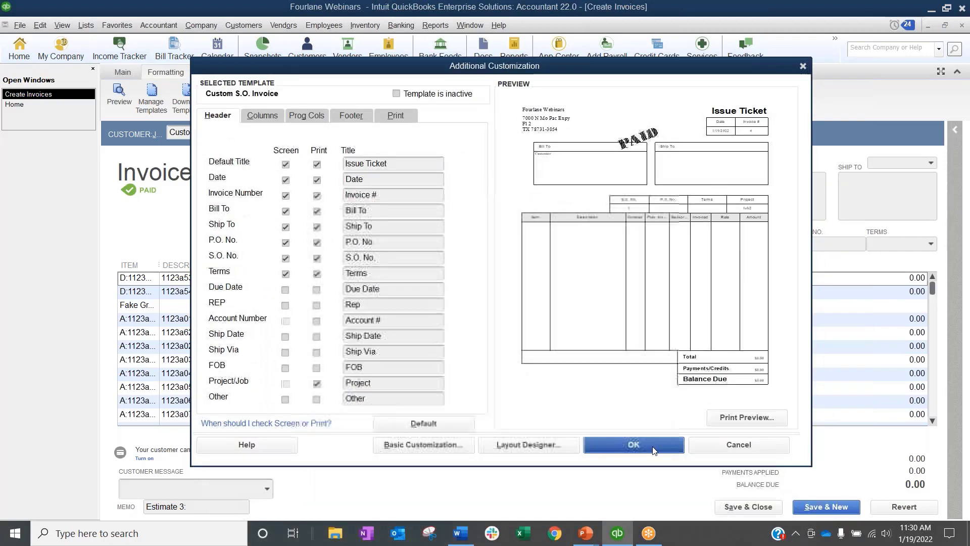
{"action": "left_click", "coordinate": [642, 446]}
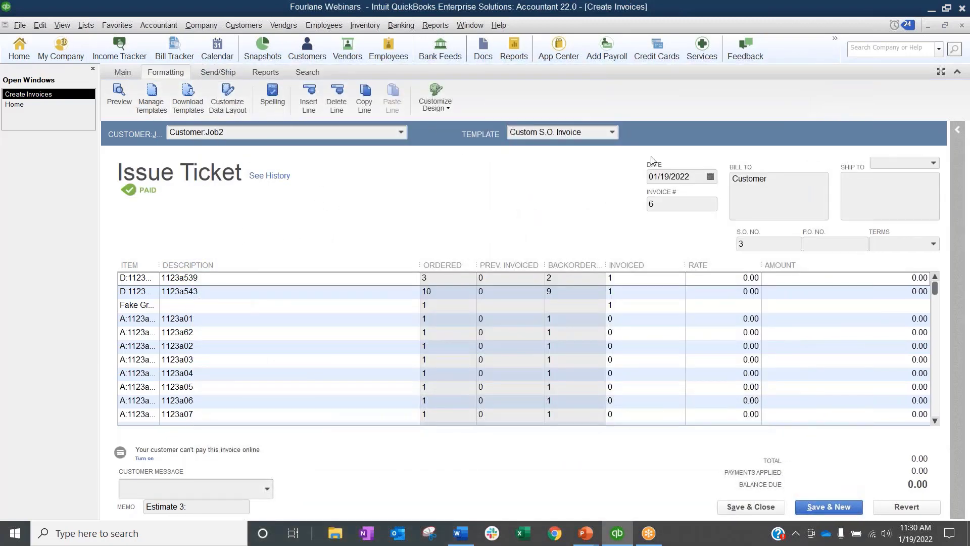
Step: Change the default title of the Custom S.O. Invoice template back to Invoice and apply it
{"action": "left_click", "coordinate": [228, 100]}
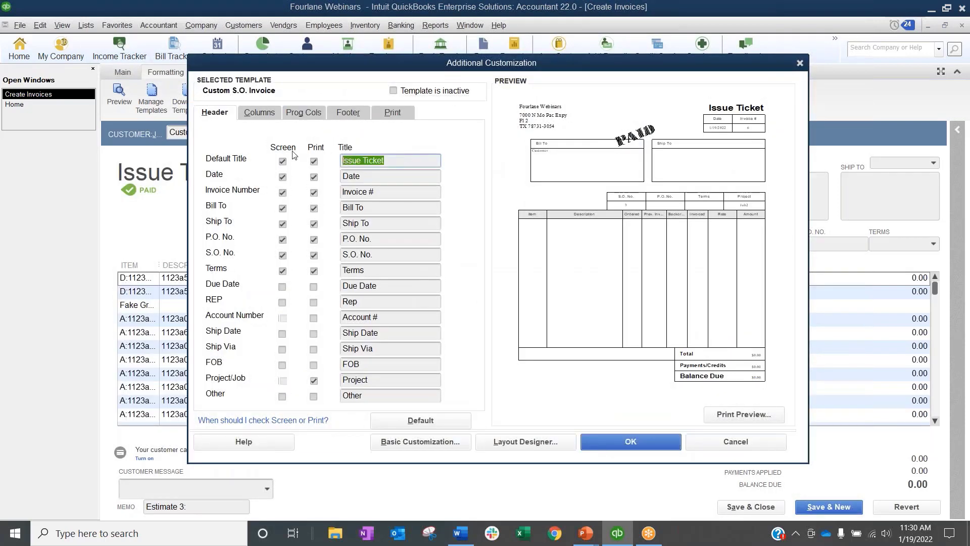
{"action": "type", "text": "Invoice"}
{"action": "left_click", "coordinate": [662, 437]}
{"action": "left_click", "coordinate": [533, 249]}
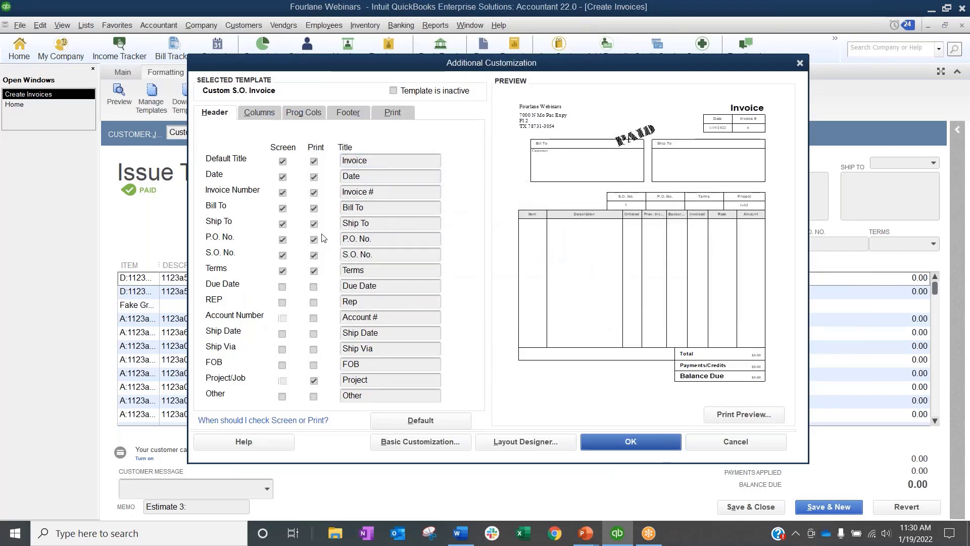
{"action": "left_click", "coordinate": [631, 442]}
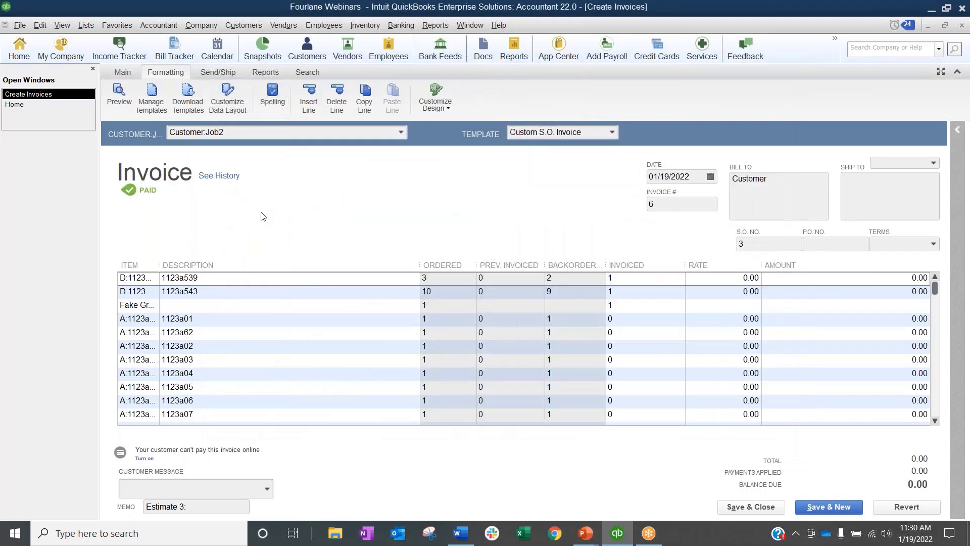
Step: Start a custom transaction detail report and set its date range to All
{"action": "left_click", "coordinate": [125, 73]}
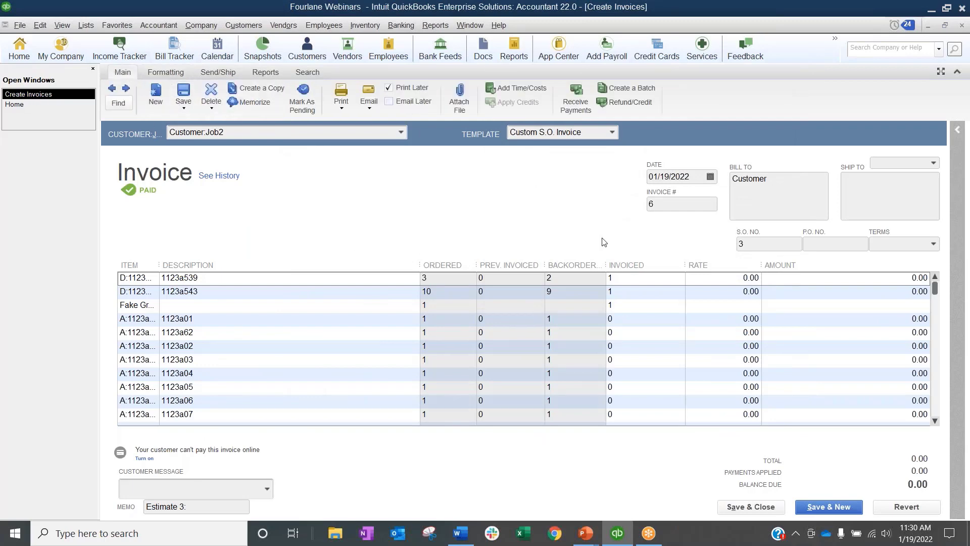
{"action": "left_click", "coordinate": [438, 26]}
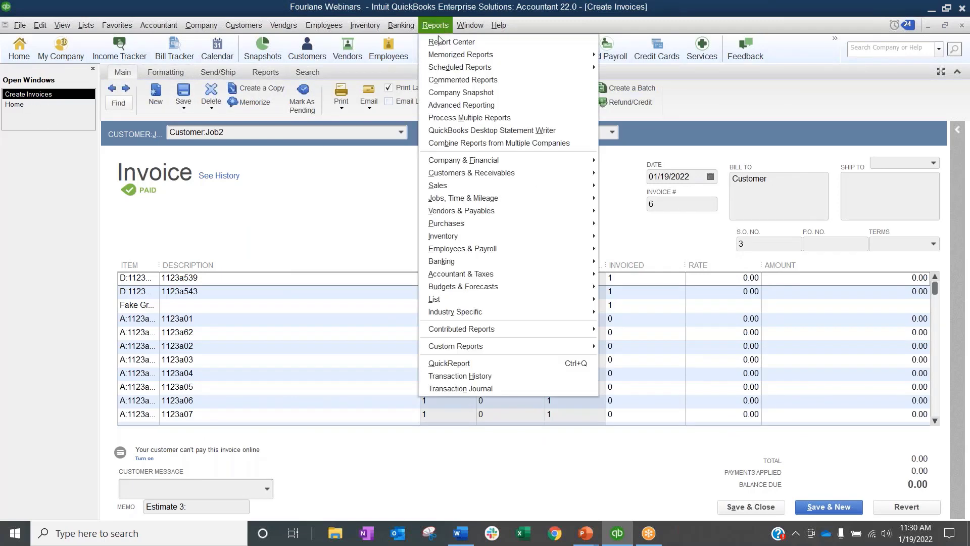
{"action": "mouse_move", "coordinate": [451, 347]}
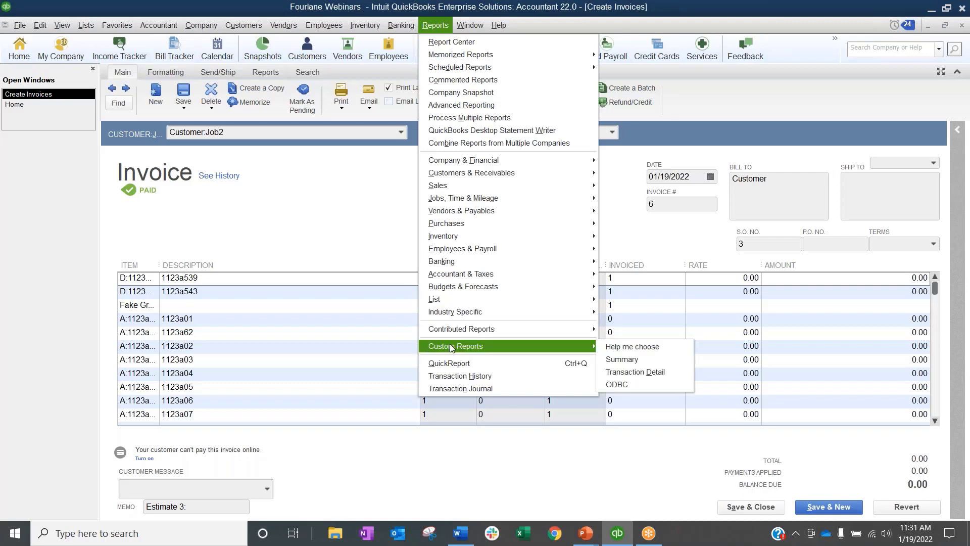
{"action": "left_click", "coordinate": [615, 373]}
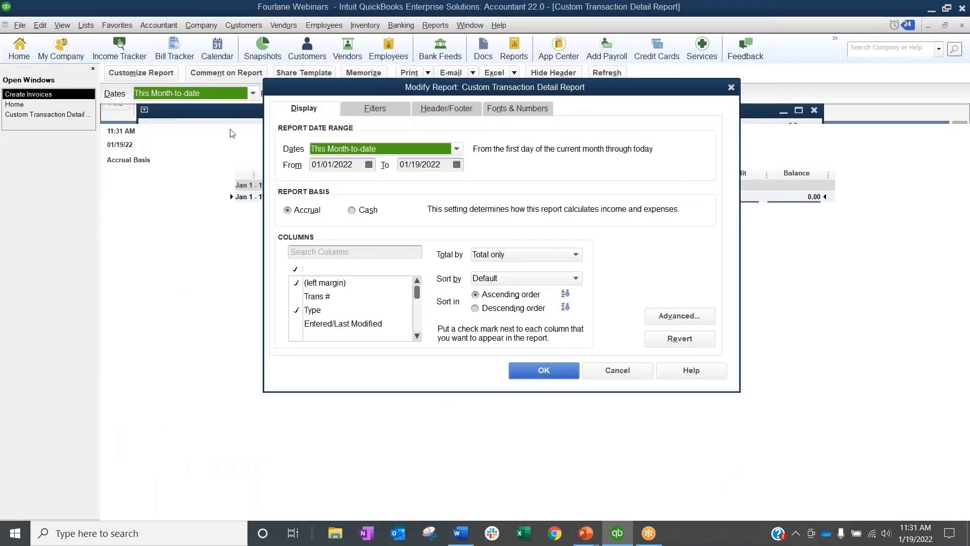
{"action": "key", "text": "a"}
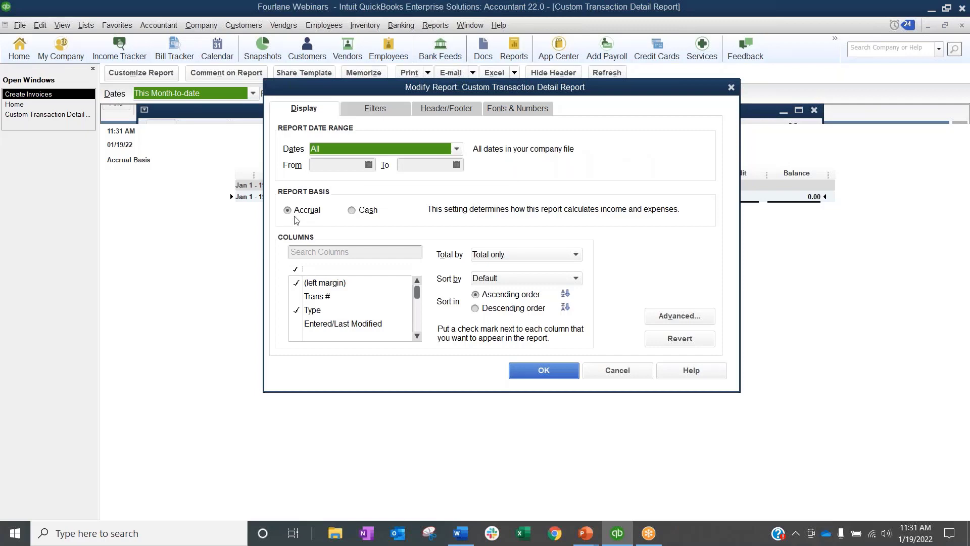
Step: Include the Qty and Backordered columns in the report and total it by item detail
{"action": "left_click", "coordinate": [310, 252]}
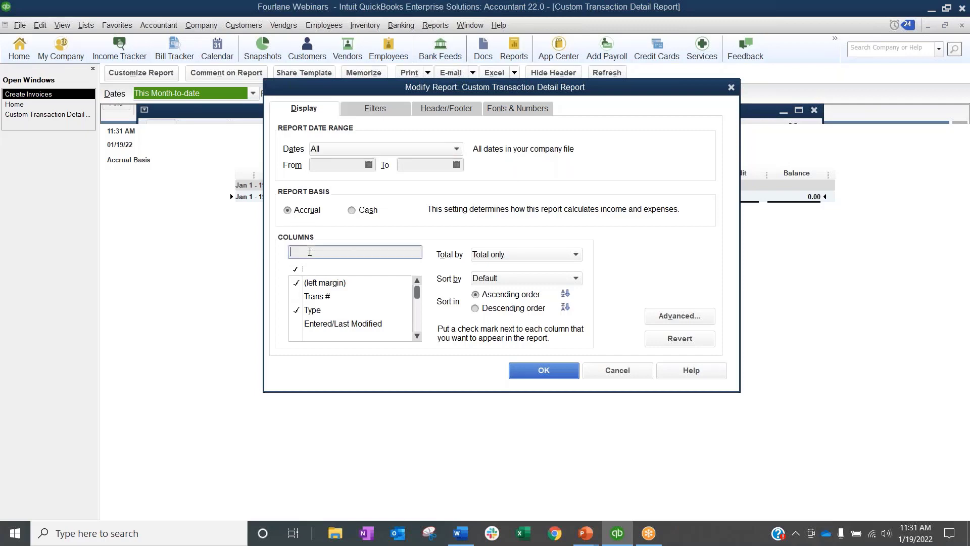
{"action": "type", "text": "qt"}
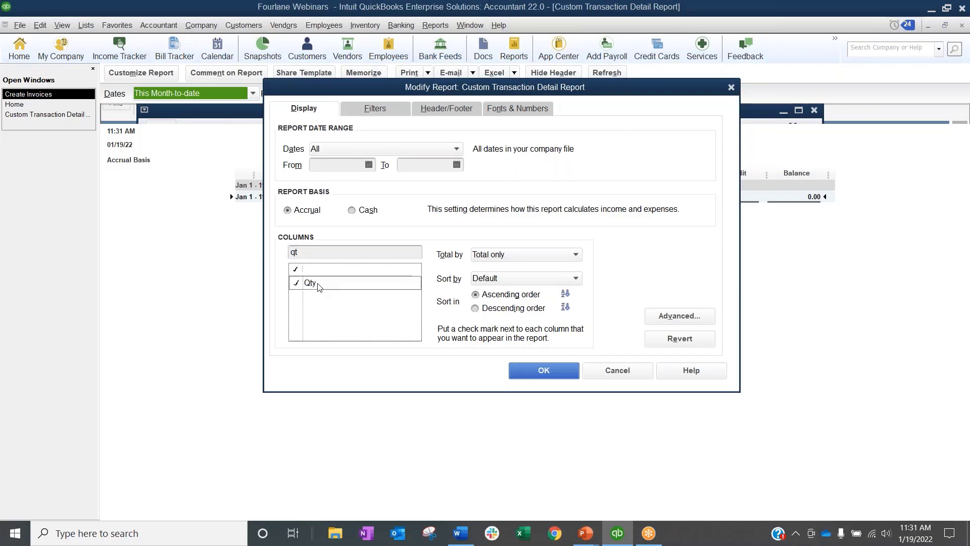
{"action": "left_click_drag", "start_coordinate": [316, 252], "coordinate": [255, 248]}
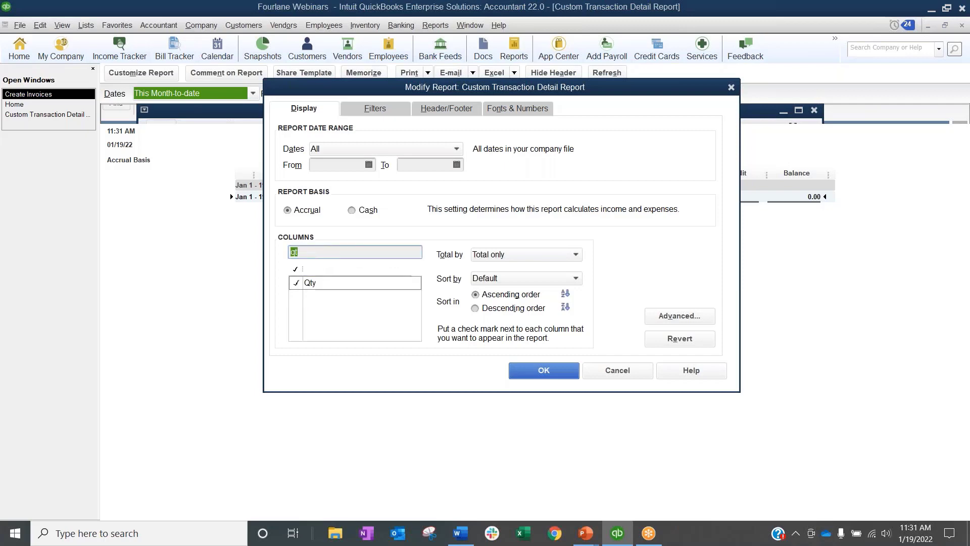
{"action": "type", "text": "bac"}
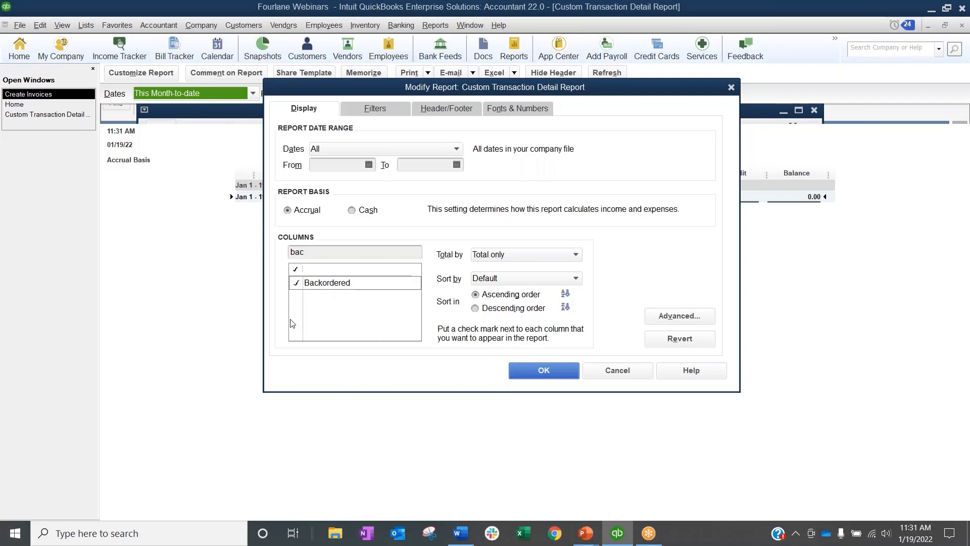
{"action": "left_click", "coordinate": [511, 254]}
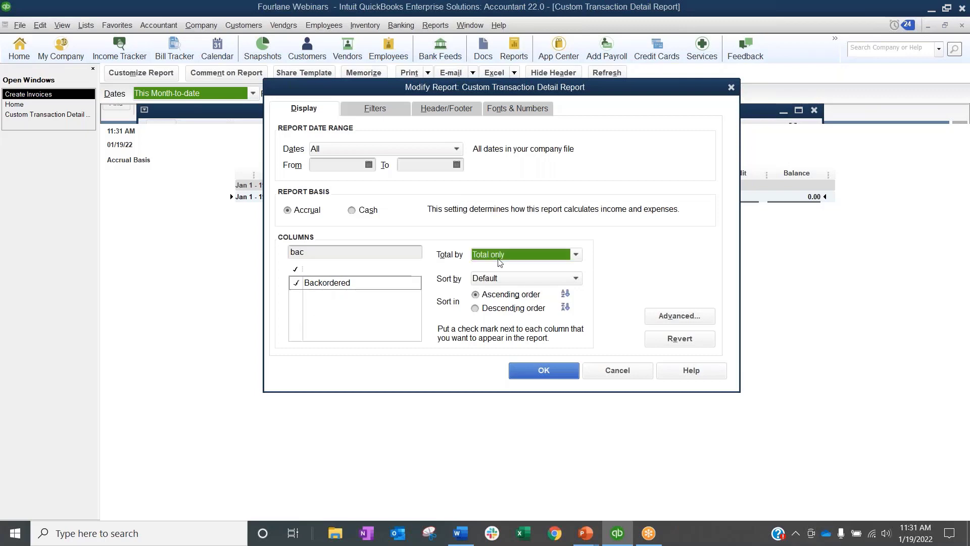
{"action": "scroll", "coordinate": [503, 312], "scroll_direction": "down", "scroll_amount": 2}
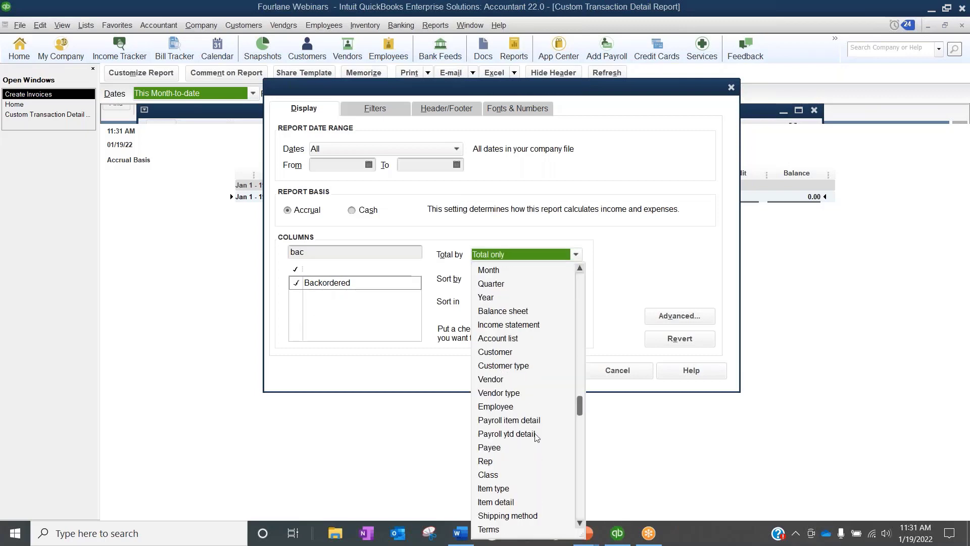
{"action": "left_click", "coordinate": [505, 501]}
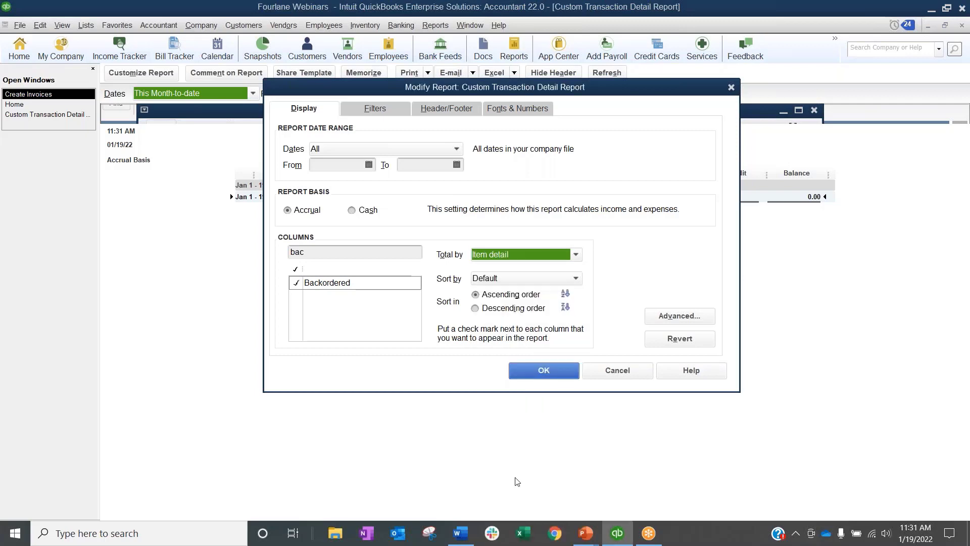
Step: Filter the report to the Non-posting posting status and the Sales Order transaction type
{"action": "left_click", "coordinate": [384, 111]}
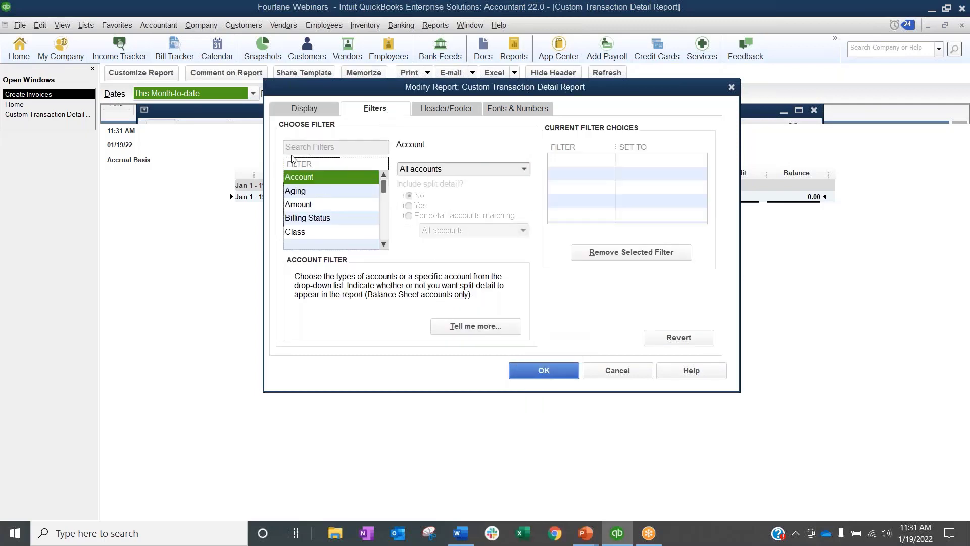
{"action": "left_click", "coordinate": [320, 147]}
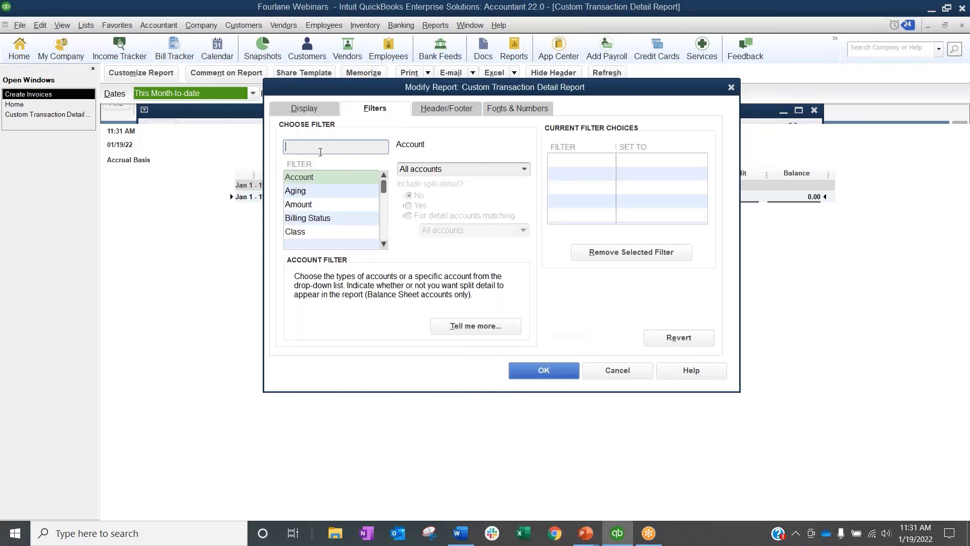
{"action": "type", "text": "post"}
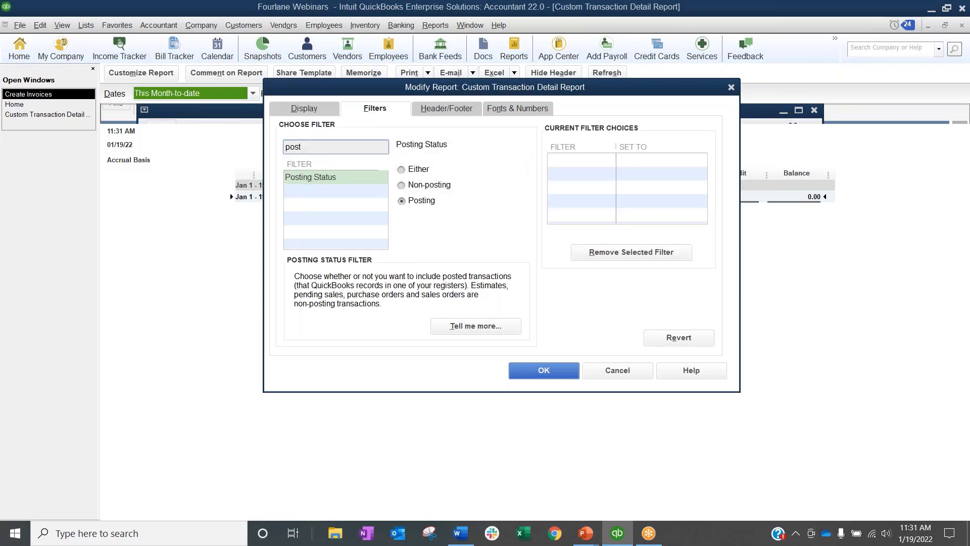
{"action": "left_click", "coordinate": [439, 185]}
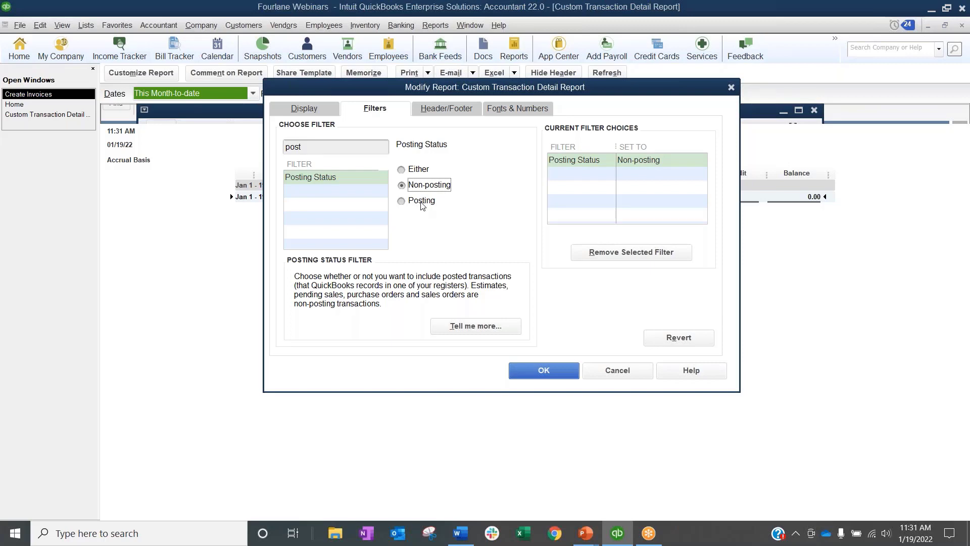
{"action": "double_click", "coordinate": [339, 147]}
{"action": "type", "text": "trans"}
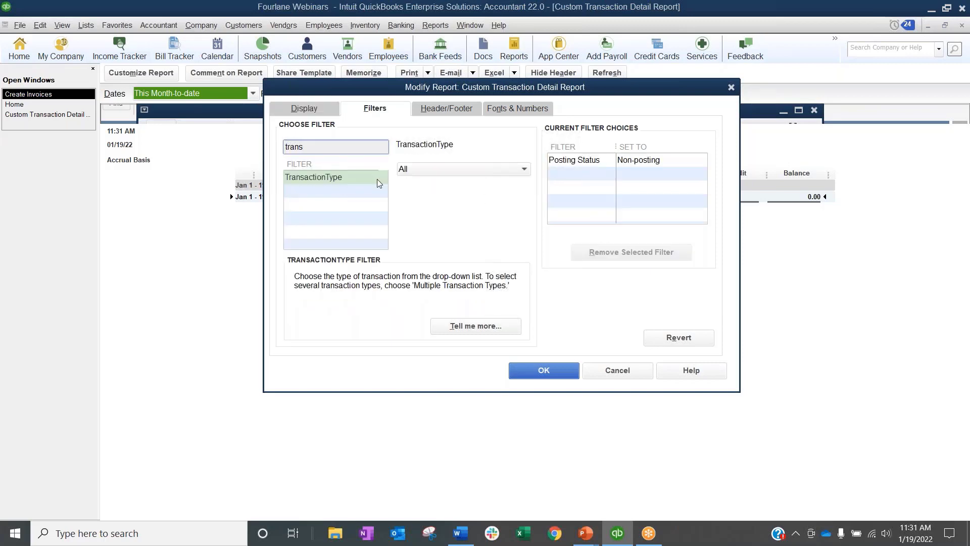
{"action": "left_click", "coordinate": [456, 169]}
{"action": "scroll", "coordinate": [474, 264], "scroll_direction": "down", "scroll_amount": 3}
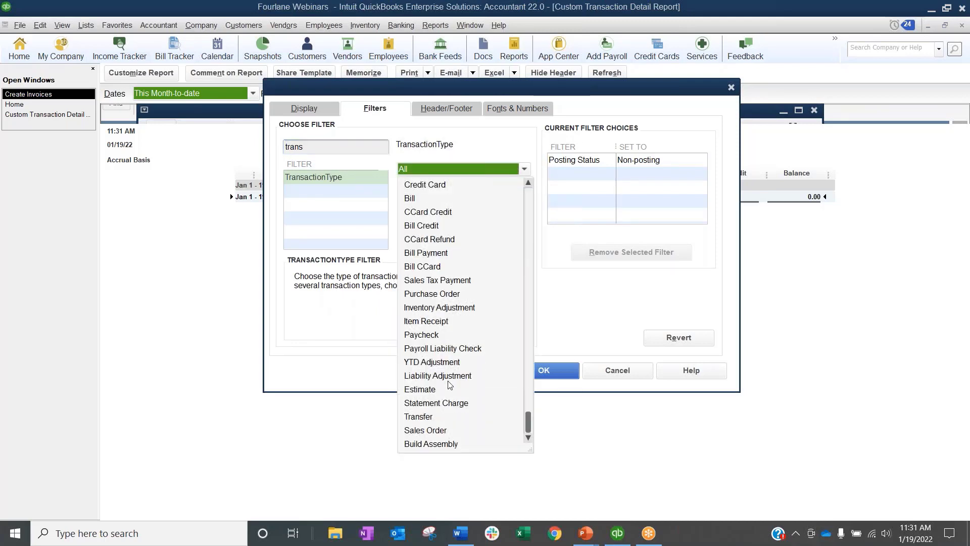
{"action": "left_click", "coordinate": [428, 430]}
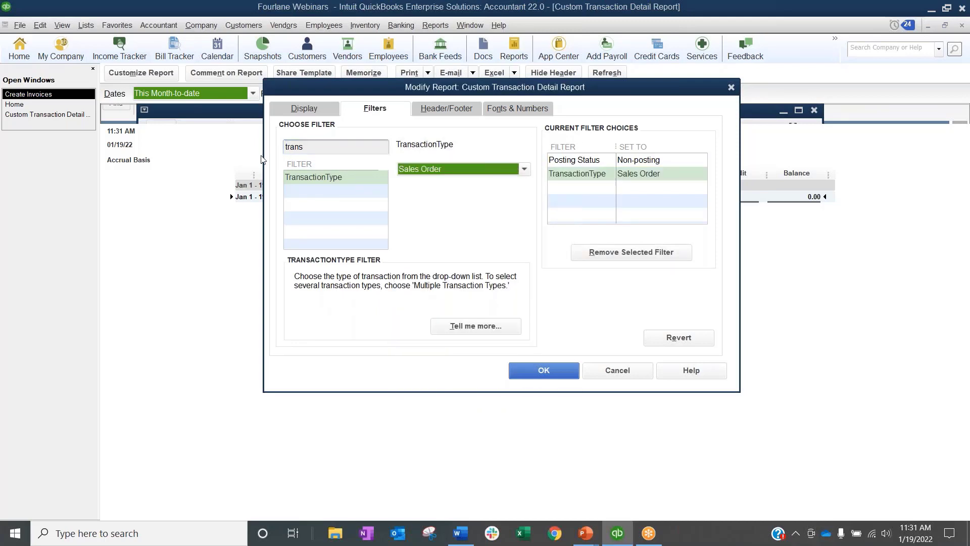
Step: Filter the report by name to Job2 under Customer, and generate the report
{"action": "double_click", "coordinate": [310, 144]}
{"action": "type", "text": "ps"}
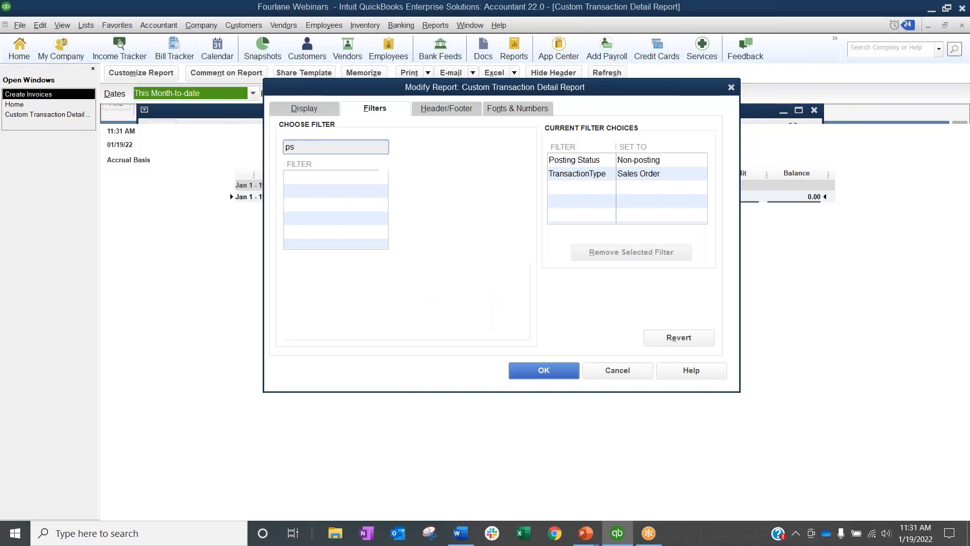
{"action": "key", "text": "BackSpace"}
{"action": "type", "text": "os"}
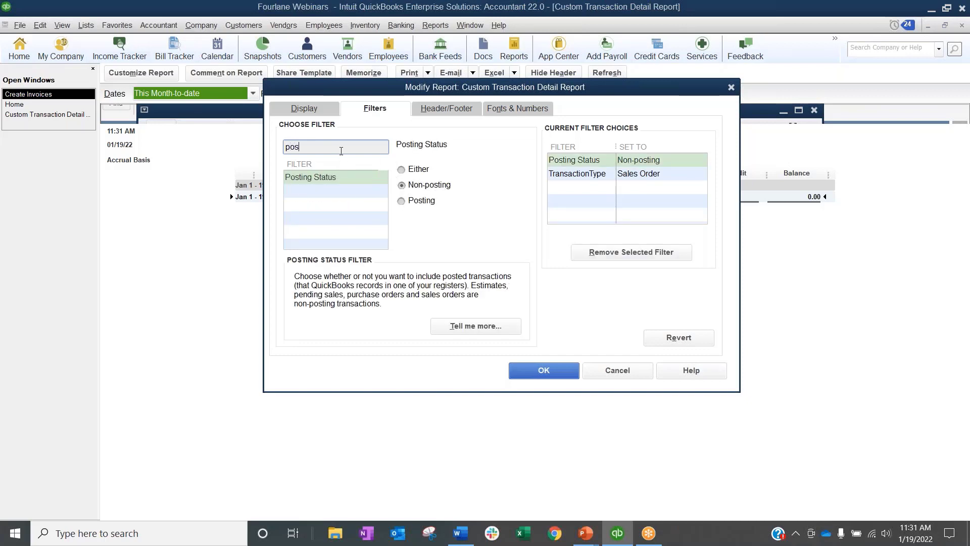
{"action": "double_click", "coordinate": [284, 147]}
{"action": "type", "text": "nam"}
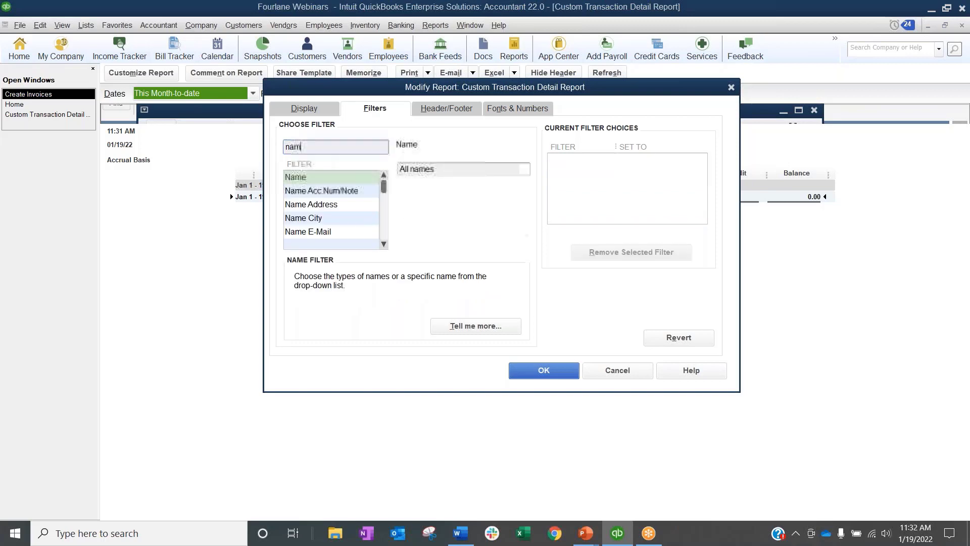
{"action": "left_click", "coordinate": [524, 170]}
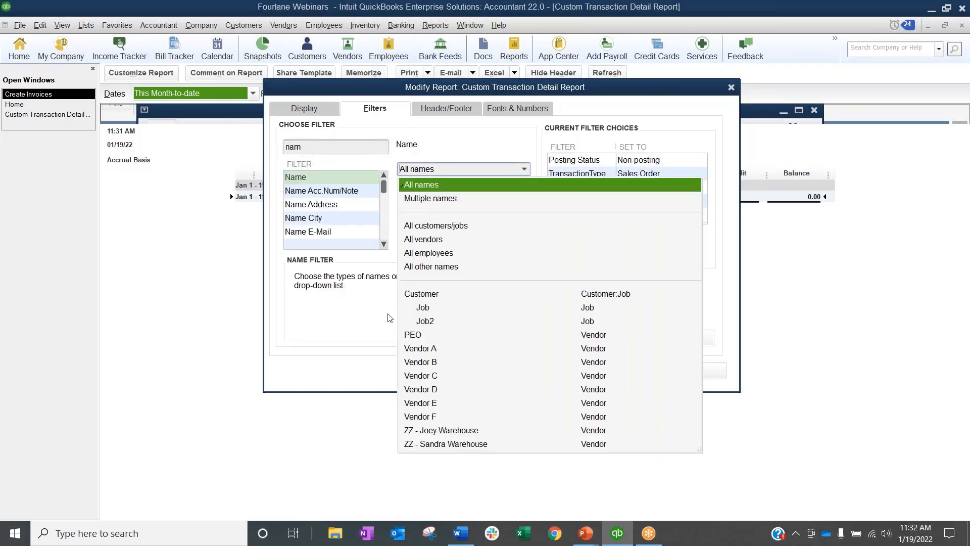
{"action": "left_click", "coordinate": [441, 324]}
{"action": "left_click", "coordinate": [515, 375]}
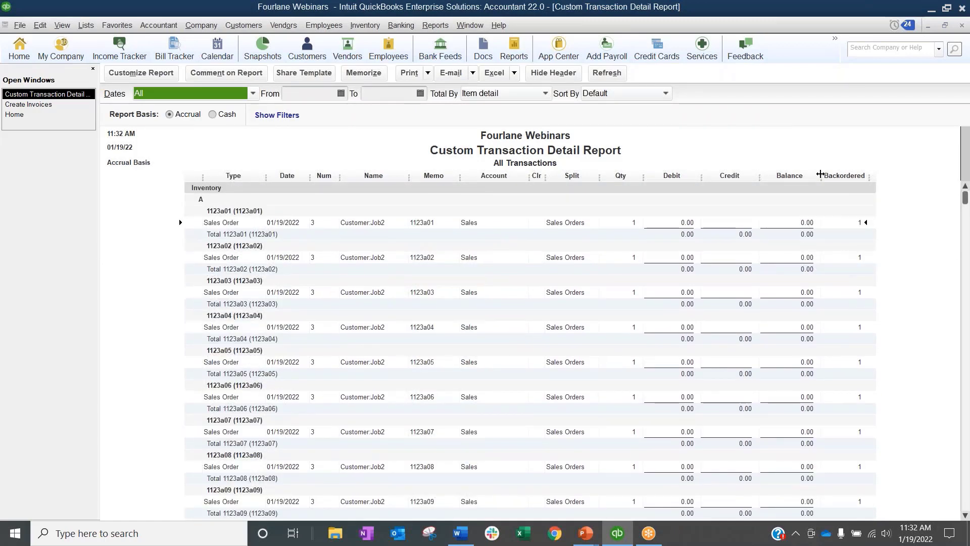
Step: Hide the report's Debit, Credit and Balance columns and add the Item column
{"action": "left_click_drag", "start_coordinate": [819, 175], "coordinate": [676, 175]}
{"action": "left_click_drag", "start_coordinate": [755, 172], "coordinate": [653, 174]}
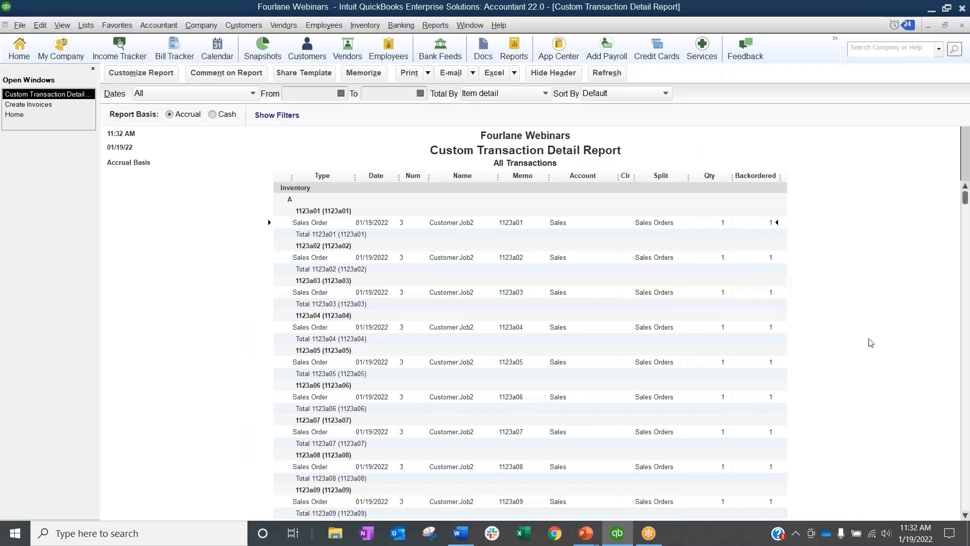
{"action": "left_click", "coordinate": [141, 73]}
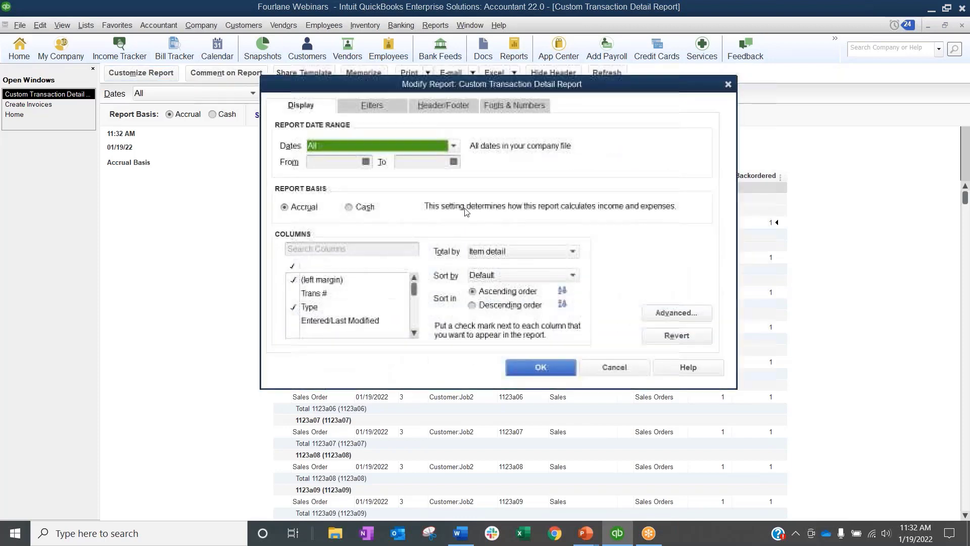
{"action": "left_click", "coordinate": [318, 249]}
{"action": "type", "text": "item"}
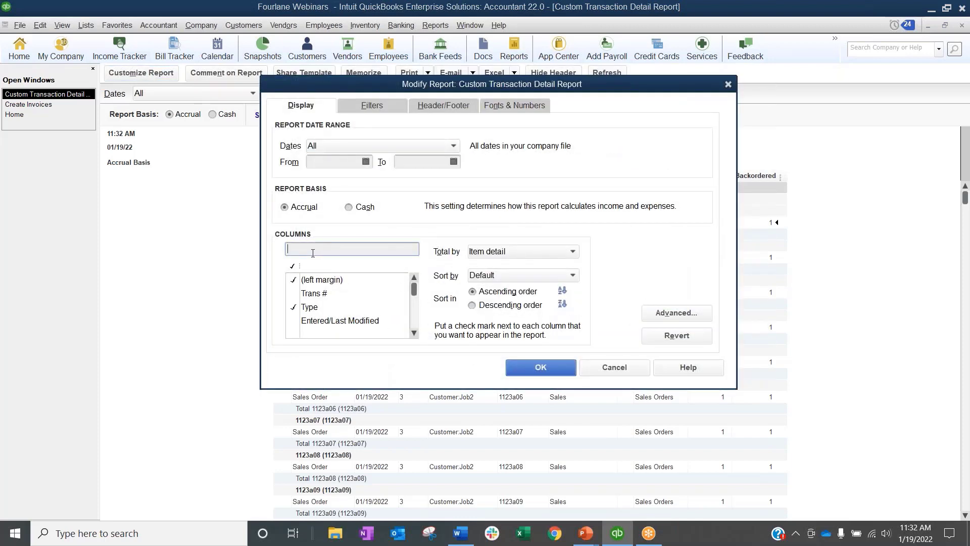
{"action": "left_click", "coordinate": [308, 280]}
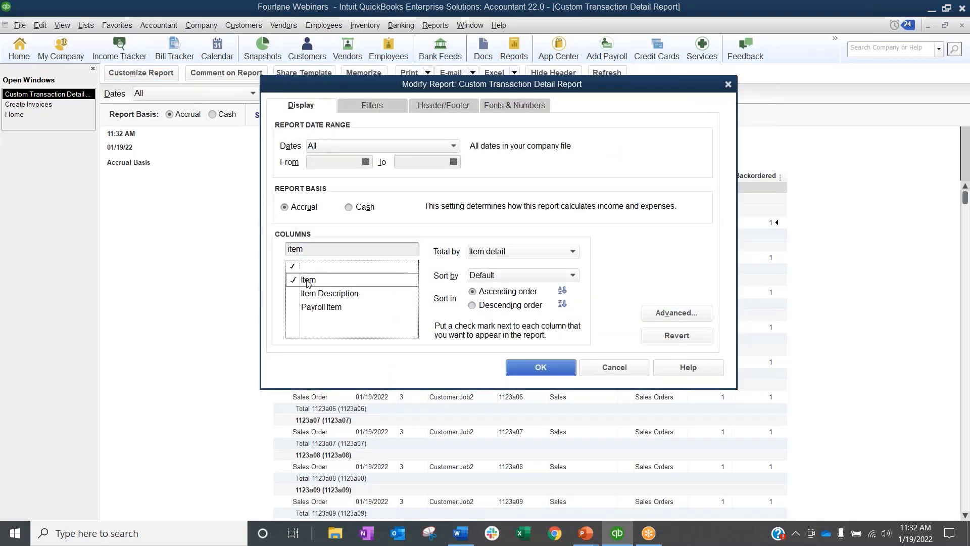
Step: Total the report by Customer and review the Qty and Backordered values of the Job2 sales order lines
{"action": "left_click", "coordinate": [548, 251]}
{"action": "left_click", "coordinate": [498, 280]}
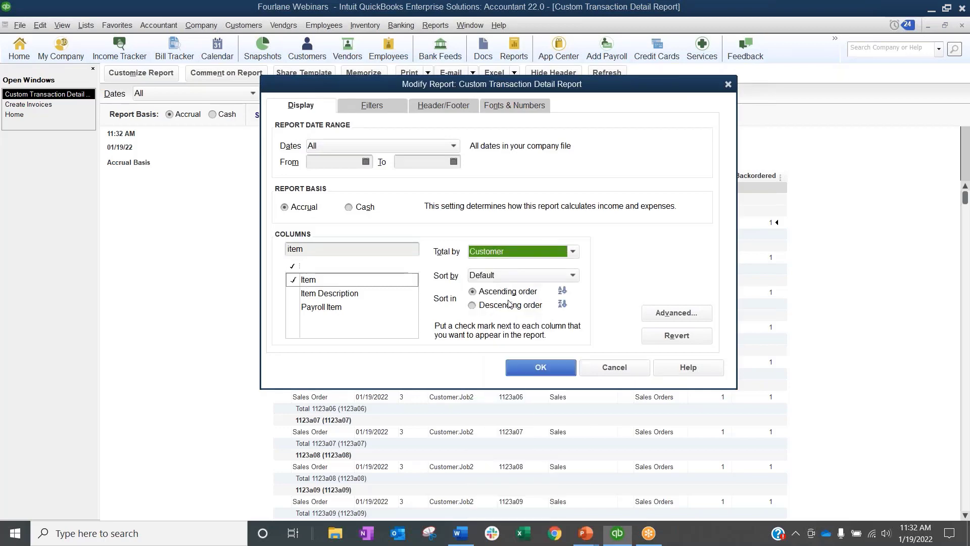
{"action": "left_click", "coordinate": [531, 367]}
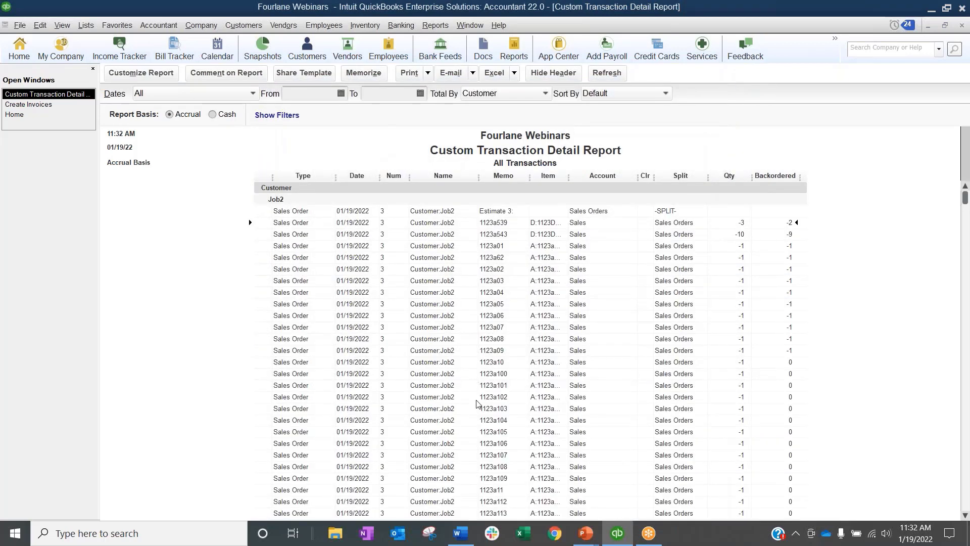
{"action": "scroll", "coordinate": [477, 404], "scroll_direction": "down", "scroll_amount": 2}
{"action": "scroll", "coordinate": [477, 401], "scroll_direction": "up", "scroll_amount": 2}
{"action": "scroll", "coordinate": [734, 332], "scroll_direction": "down", "scroll_amount": 6}
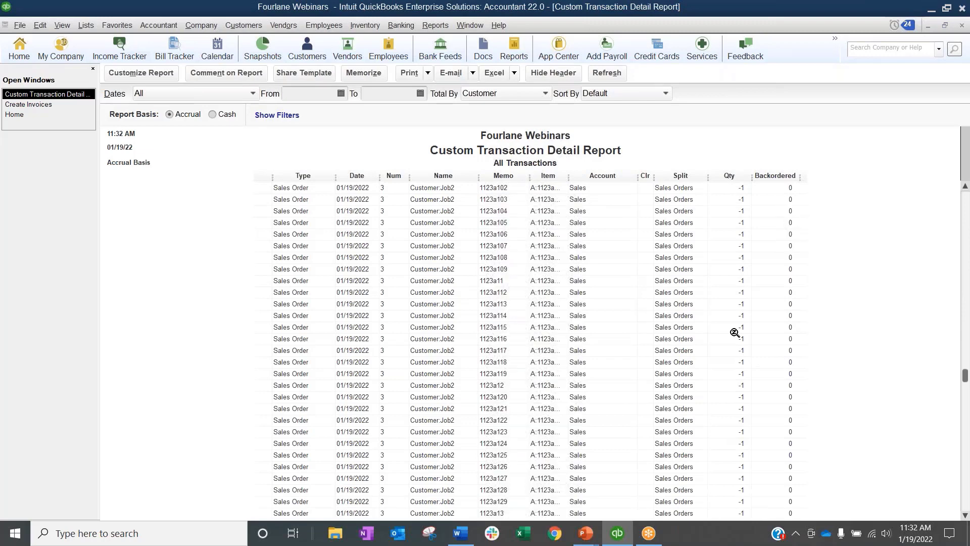
{"action": "scroll", "coordinate": [735, 425], "scroll_direction": "up", "scroll_amount": 1}
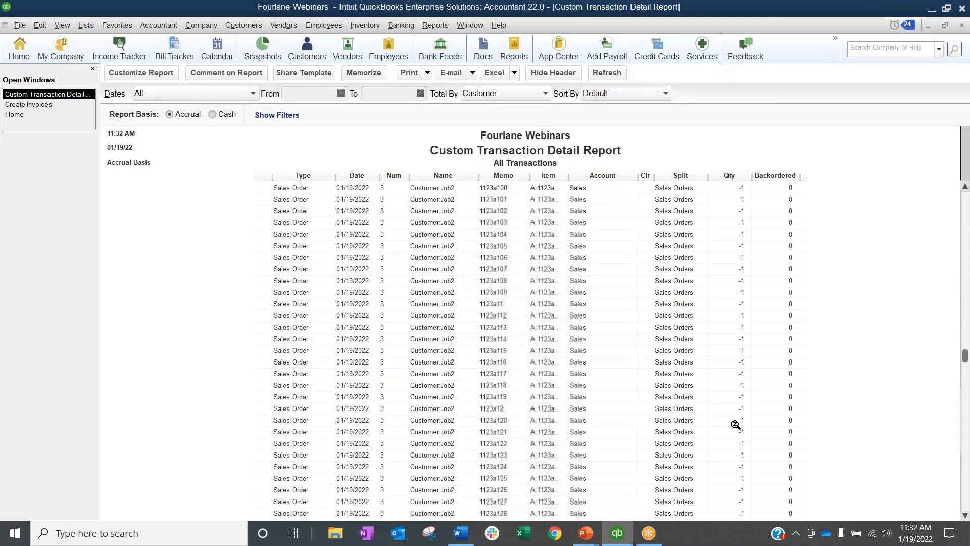
{"action": "scroll", "coordinate": [735, 424], "scroll_direction": "up", "scroll_amount": 5}
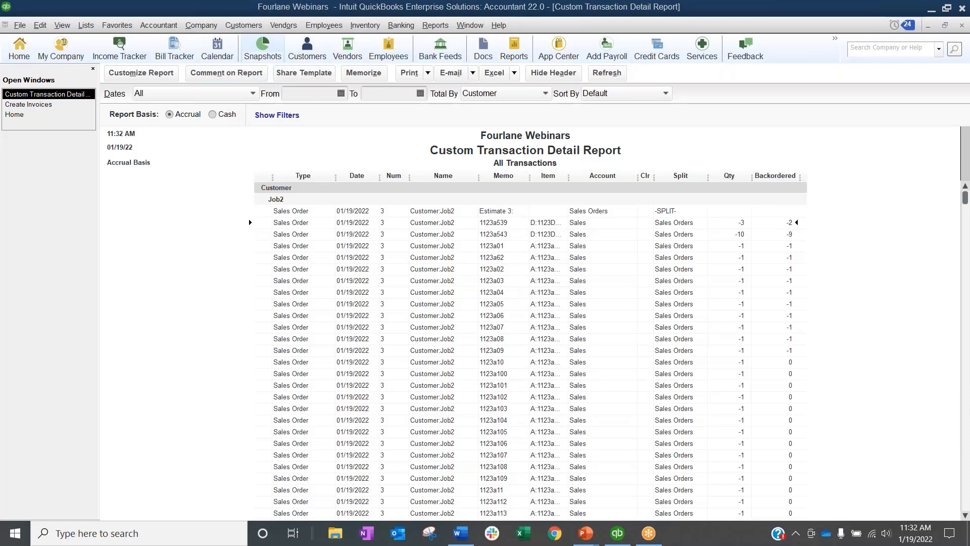
Step: Look through the form templates offered by the report's Template filter without applying one
{"action": "left_click", "coordinate": [123, 76]}
{"action": "left_click", "coordinate": [353, 103]}
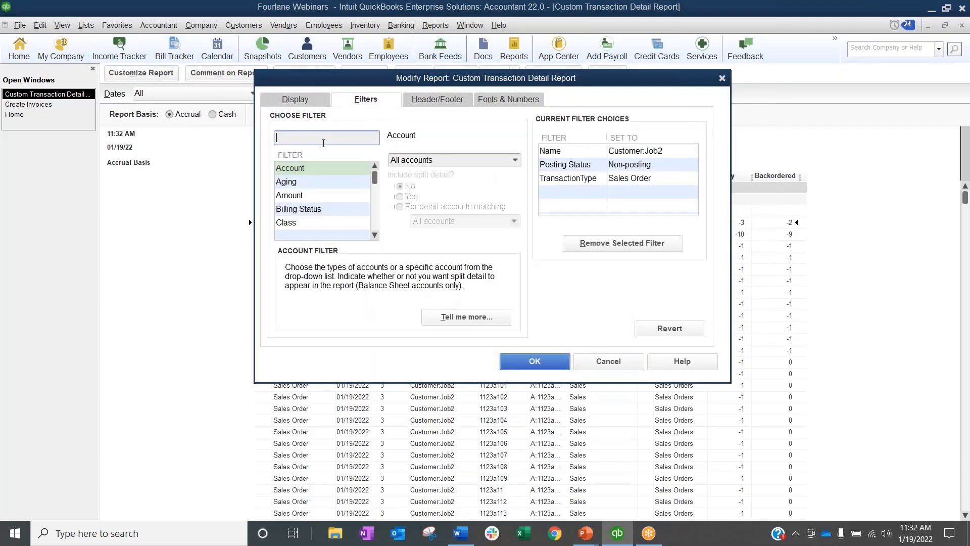
{"action": "type", "text": "temp"}
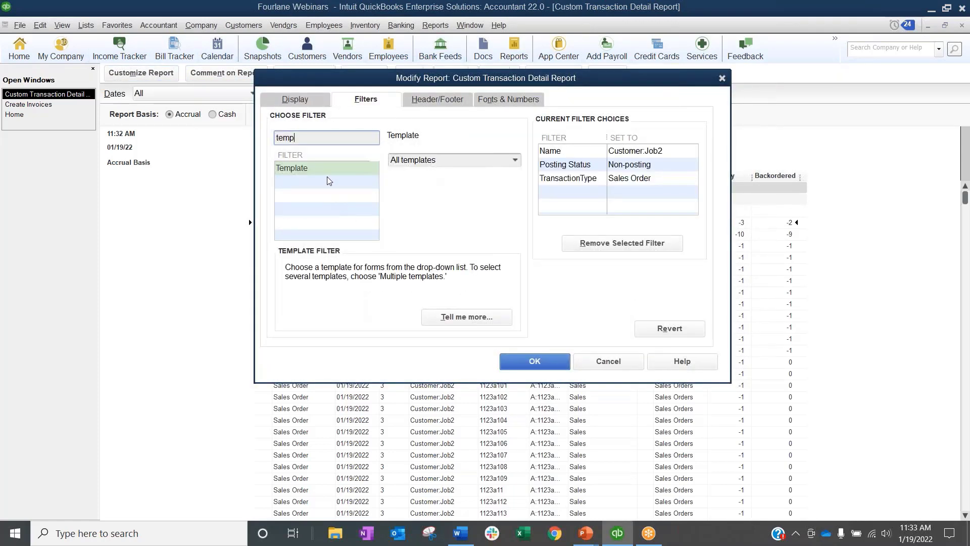
{"action": "left_click", "coordinate": [326, 174]}
{"action": "left_click", "coordinate": [515, 160]}
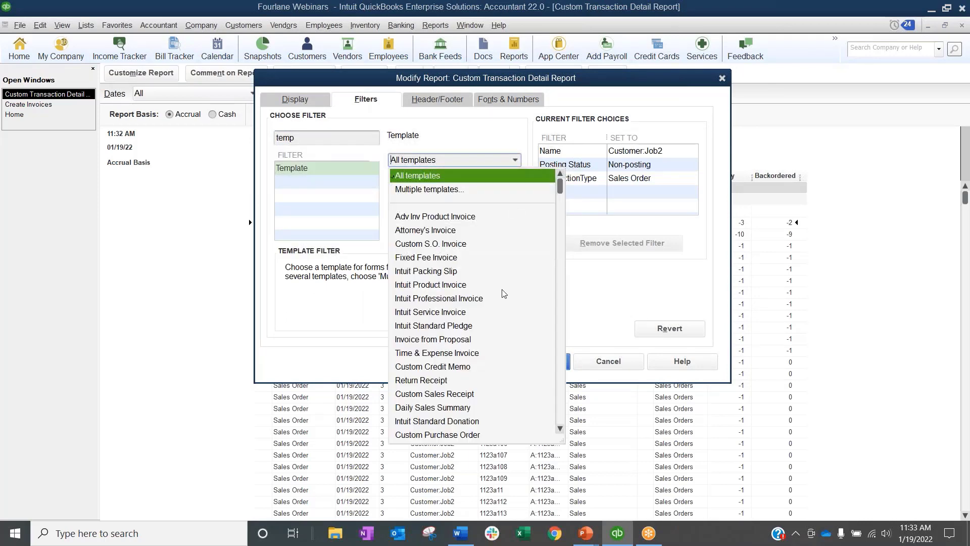
{"action": "scroll", "coordinate": [467, 433], "scroll_direction": "down", "scroll_amount": 5}
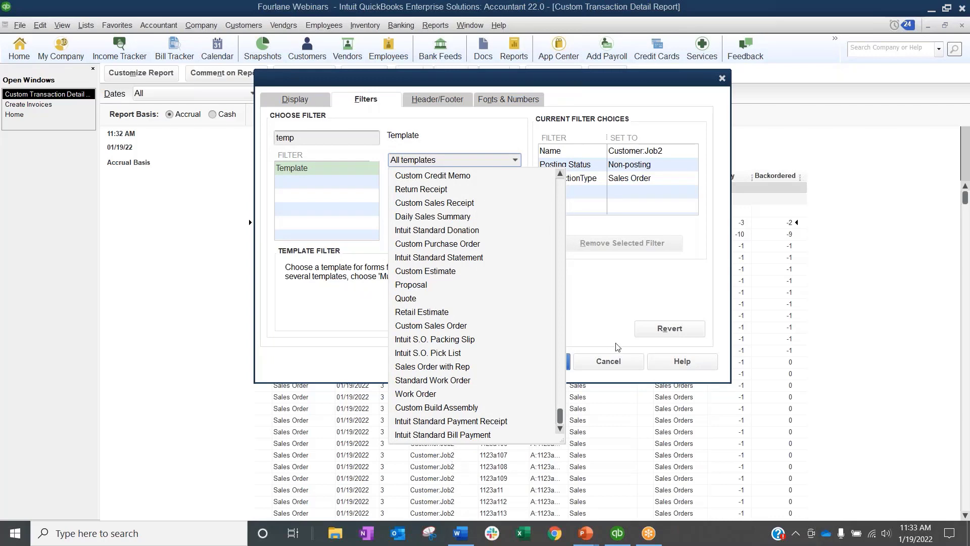
{"action": "left_click", "coordinate": [638, 293]}
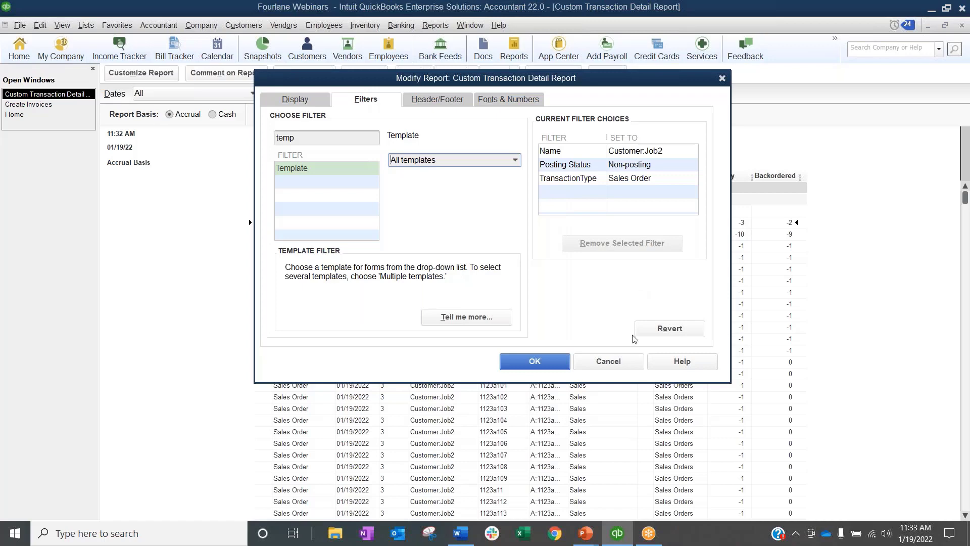
{"action": "left_click", "coordinate": [608, 361]}
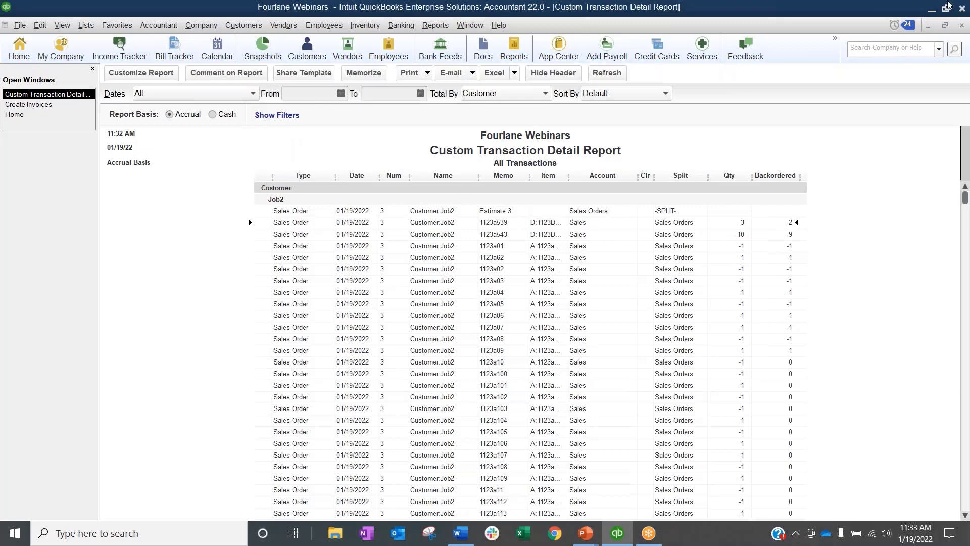
Step: Close the custom report and the Job2 invoice, and start a new sales receipt
{"action": "left_click", "coordinate": [961, 25]}
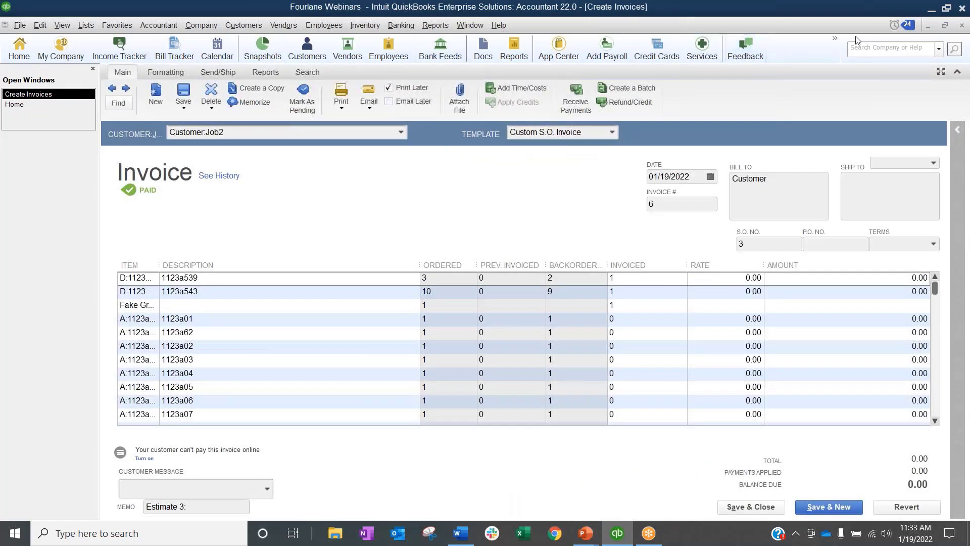
{"action": "left_click", "coordinate": [961, 25]}
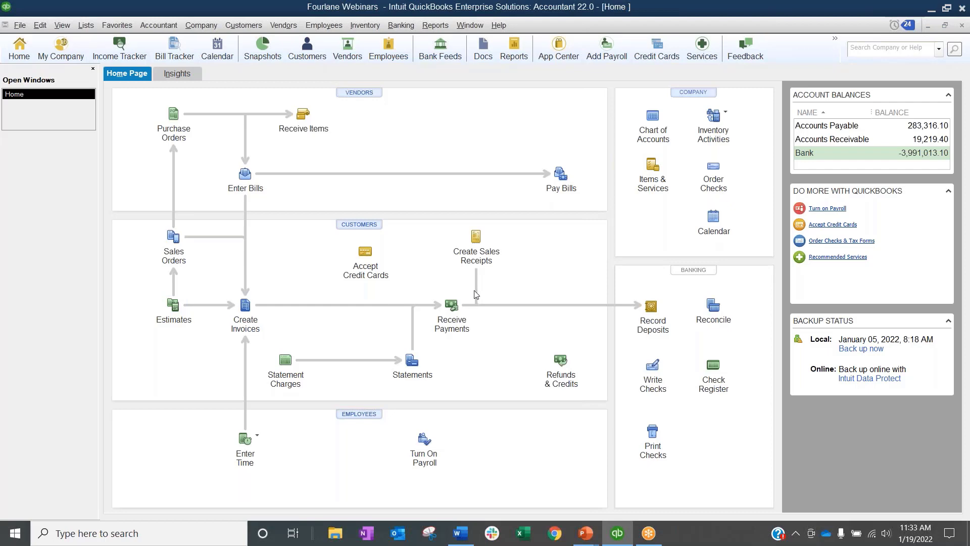
{"action": "left_click", "coordinate": [476, 236]}
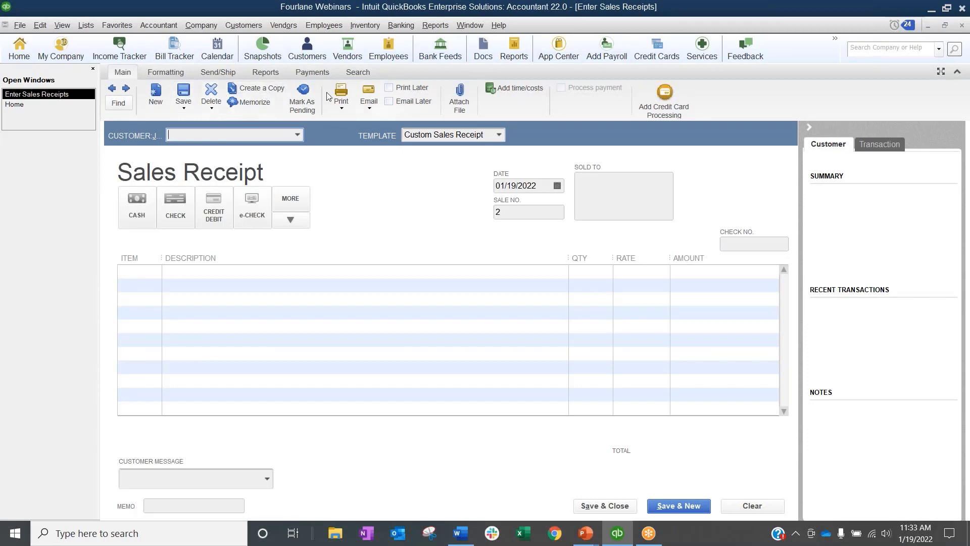
Step: Change the default title of the Custom Sales Receipt template to Issue Ticket
{"action": "left_click", "coordinate": [170, 77]}
{"action": "left_click", "coordinate": [240, 93]}
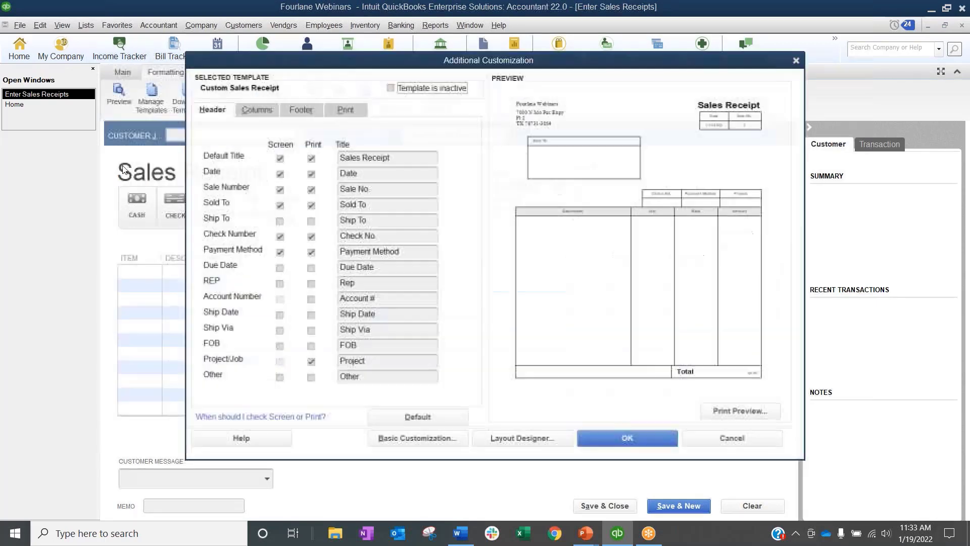
{"action": "type", "text": "Is"}
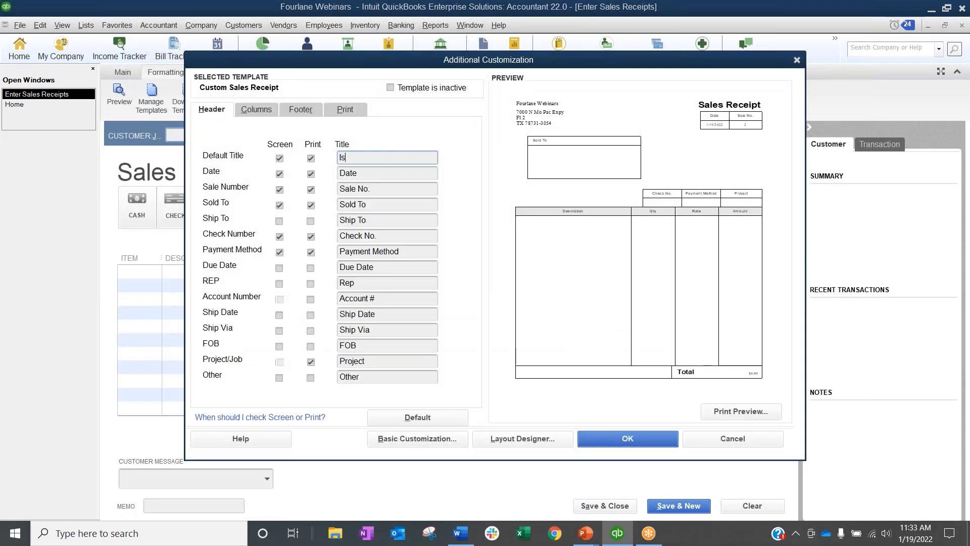
{"action": "type", "text": "sue Ticket"}
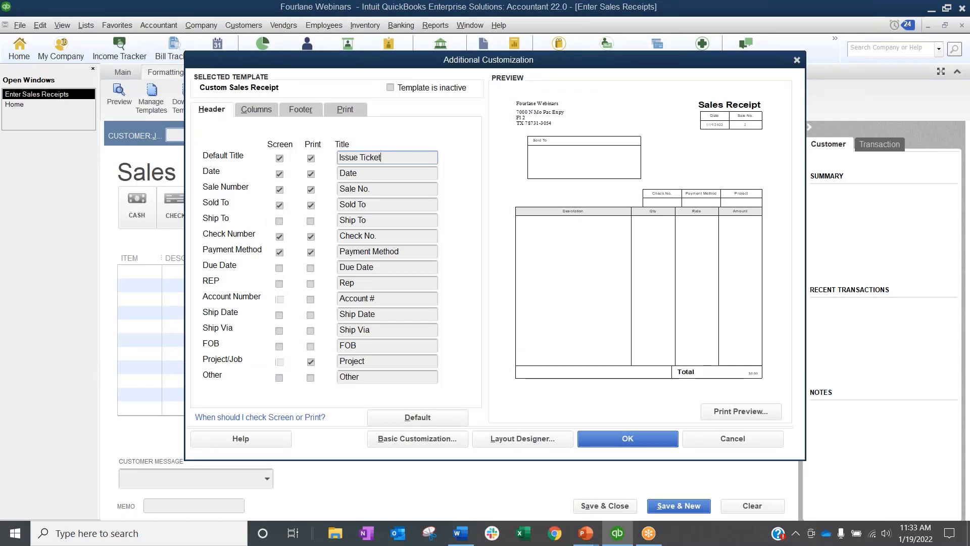
{"action": "left_click", "coordinate": [664, 439]}
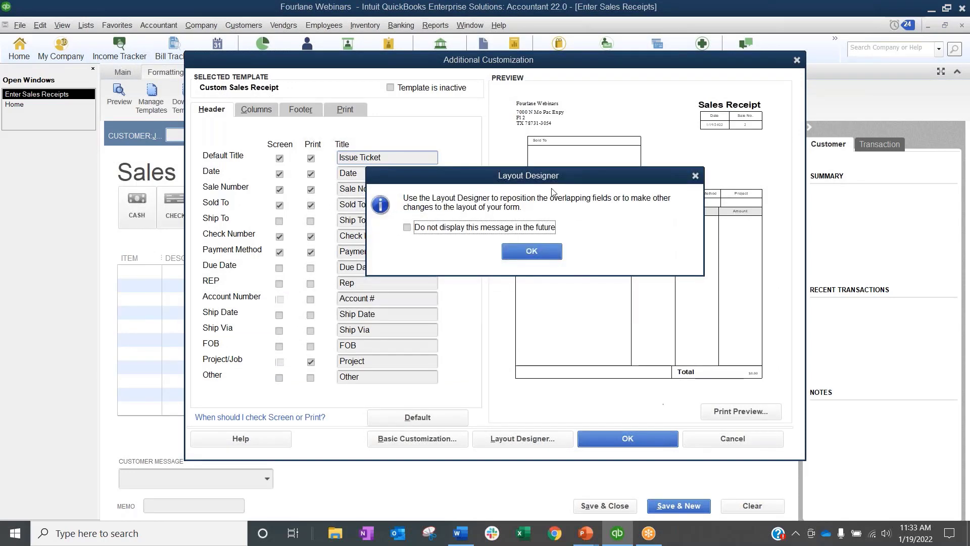
{"action": "left_click", "coordinate": [534, 250]}
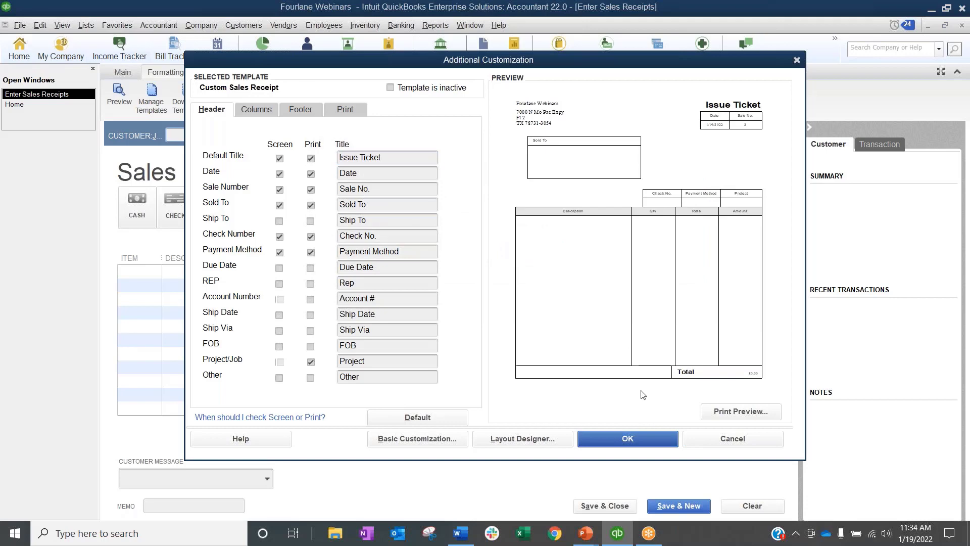
{"action": "left_click", "coordinate": [647, 438]}
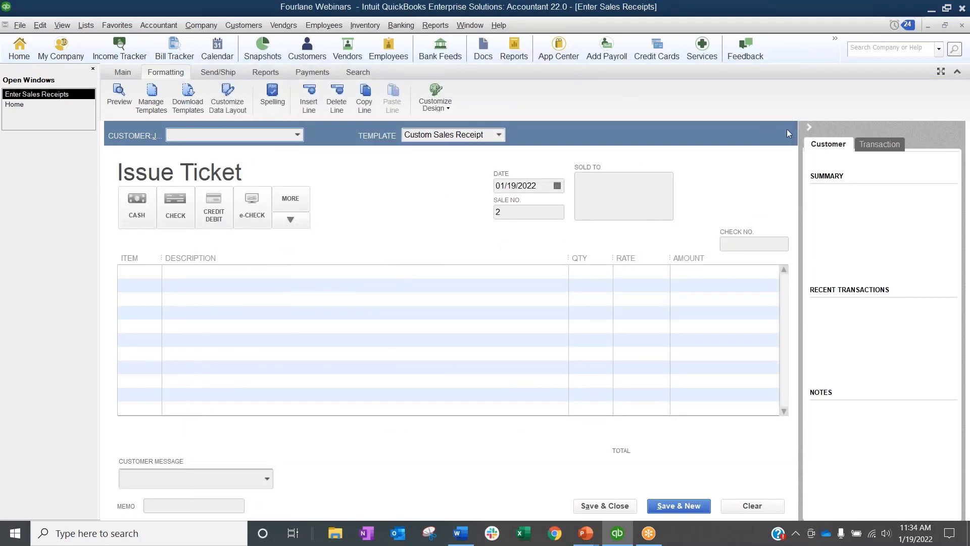
Step: Hide the customer summary pane beside the issue ticket and widen the Item column
{"action": "left_click", "coordinate": [814, 127]}
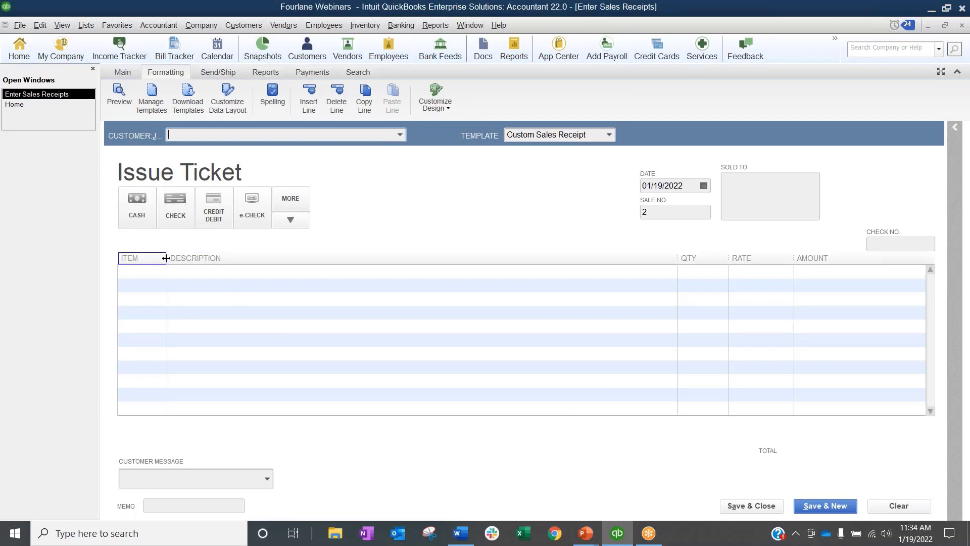
{"action": "left_click_drag", "start_coordinate": [166, 258], "coordinate": [235, 258]}
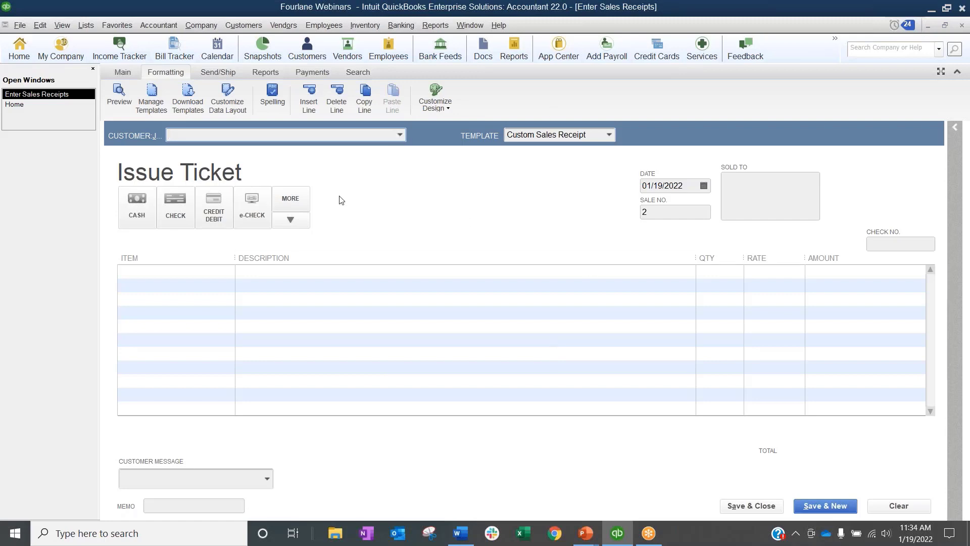
Step: Assign the issue ticket to a new job, Job3, under Customer, without adding Job2's outstanding billable time and costs
{"action": "left_click", "coordinate": [400, 134]}
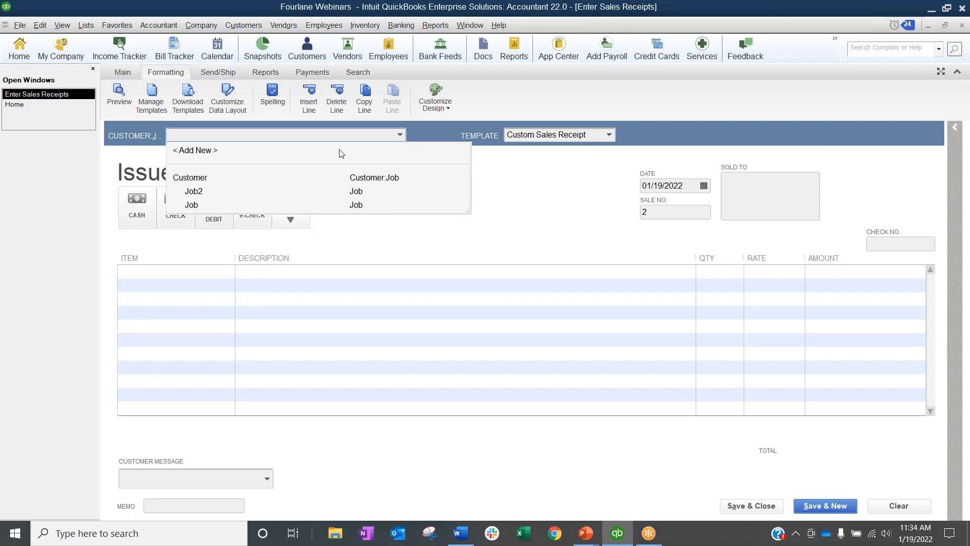
{"action": "left_click", "coordinate": [195, 192]}
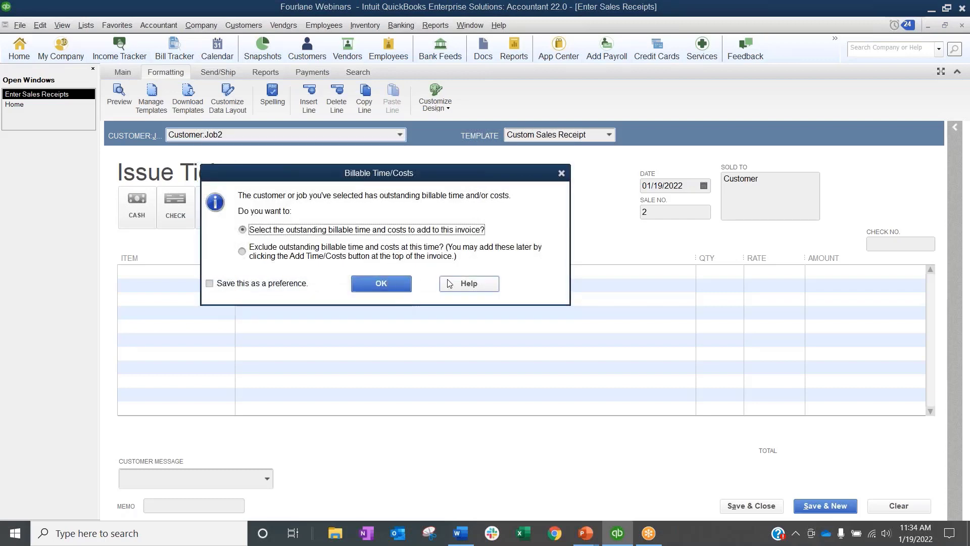
{"action": "left_click", "coordinate": [561, 173]}
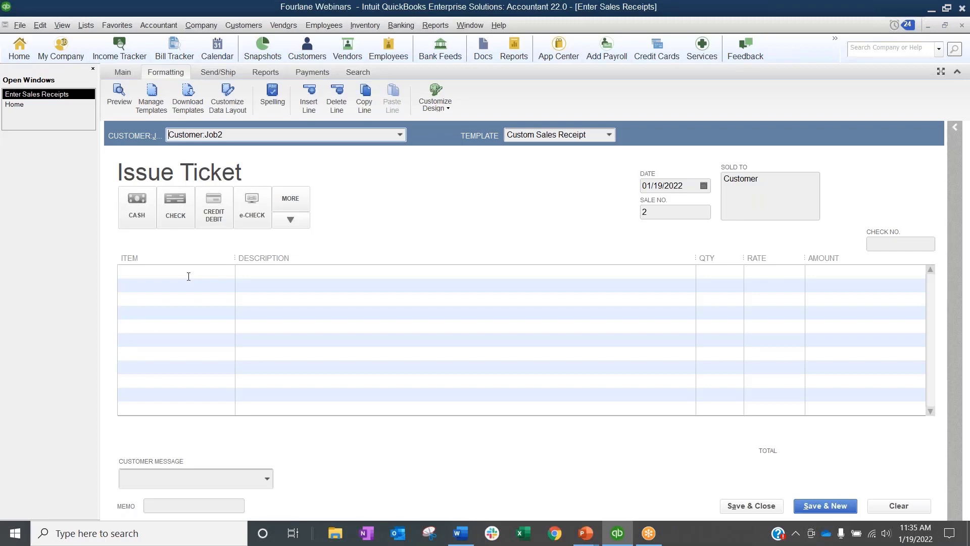
{"action": "key", "text": "End"}
{"action": "key", "text": "BackSpace"}
{"action": "type", "text": "3"}
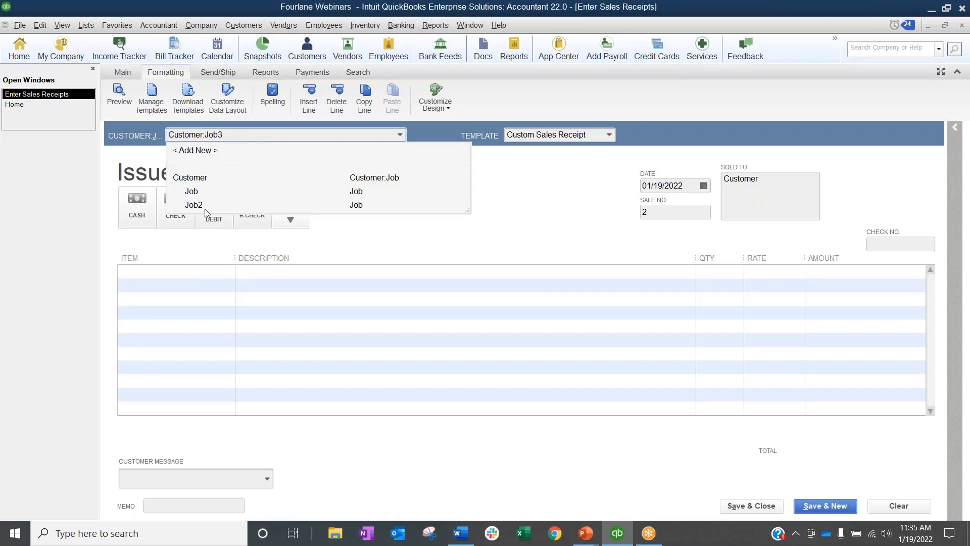
{"action": "key", "text": "Tab"}
{"action": "left_click", "coordinate": [420, 226]}
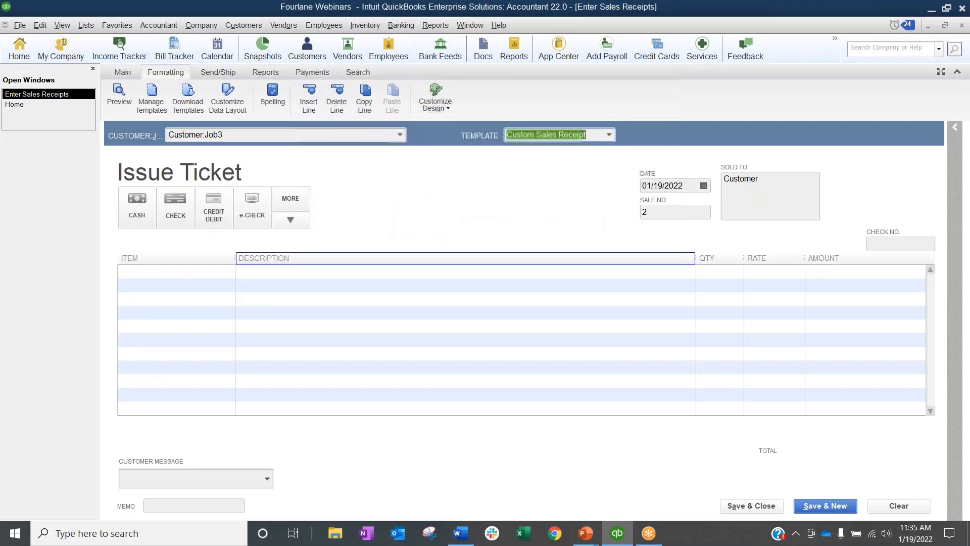
Step: Find and add items A:1123a01, A:1123a02 and A:1123a04 through A:1123a08 to the issue ticket
{"action": "left_click", "coordinate": [199, 271]}
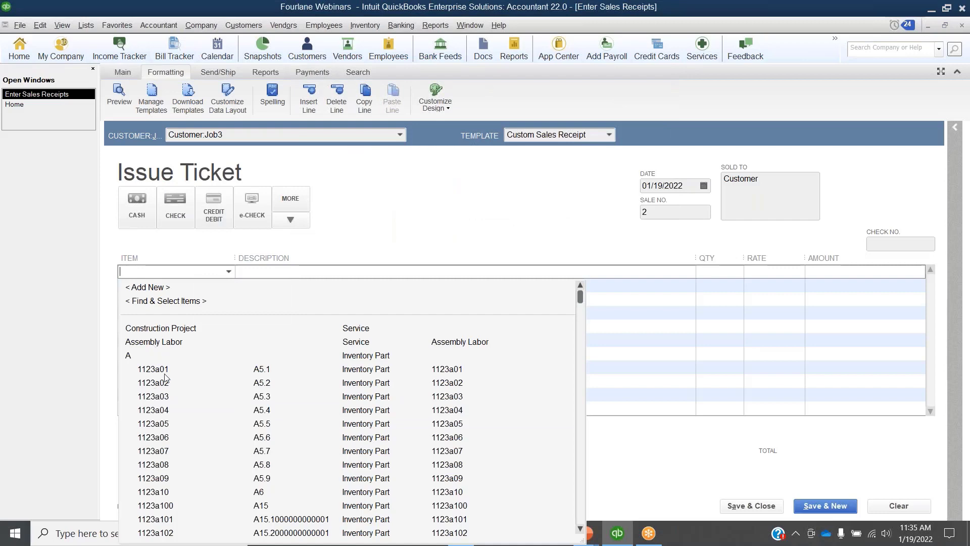
{"action": "left_click", "coordinate": [182, 301]}
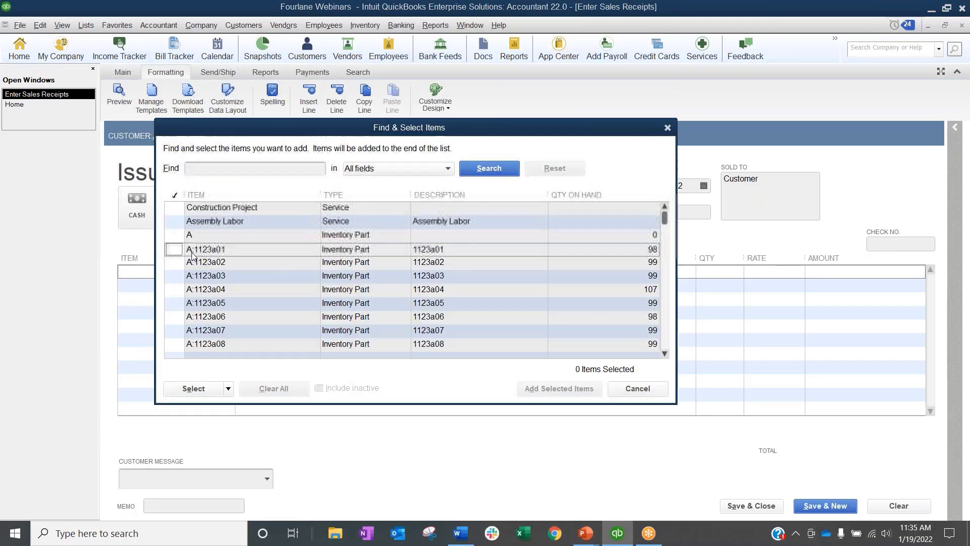
{"action": "left_click", "coordinate": [175, 249]}
{"action": "left_click", "coordinate": [175, 262]}
{"action": "left_click", "coordinate": [175, 290]}
{"action": "left_click", "coordinate": [175, 304]}
{"action": "left_click", "coordinate": [175, 317]}
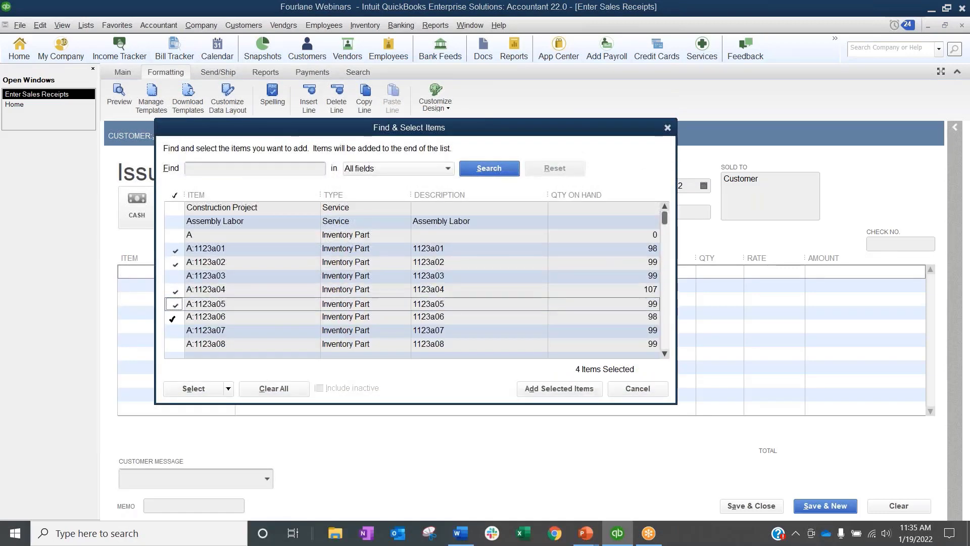
{"action": "left_click", "coordinate": [175, 330]}
{"action": "left_click", "coordinate": [175, 345]}
{"action": "left_click", "coordinate": [560, 388]}
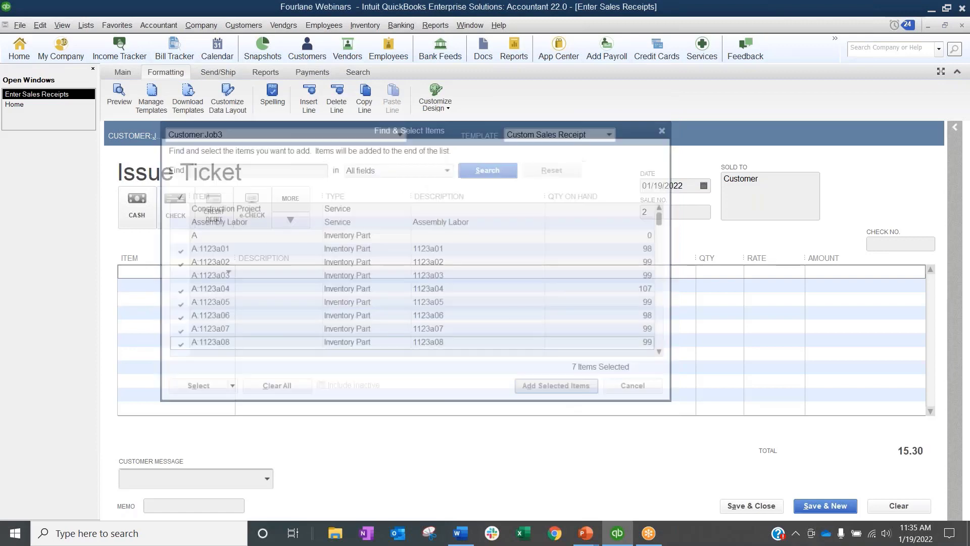
Step: Set the rate of all seven items on the Job3 issue ticket to 0 and save the ticket
{"action": "left_click", "coordinate": [860, 271]}
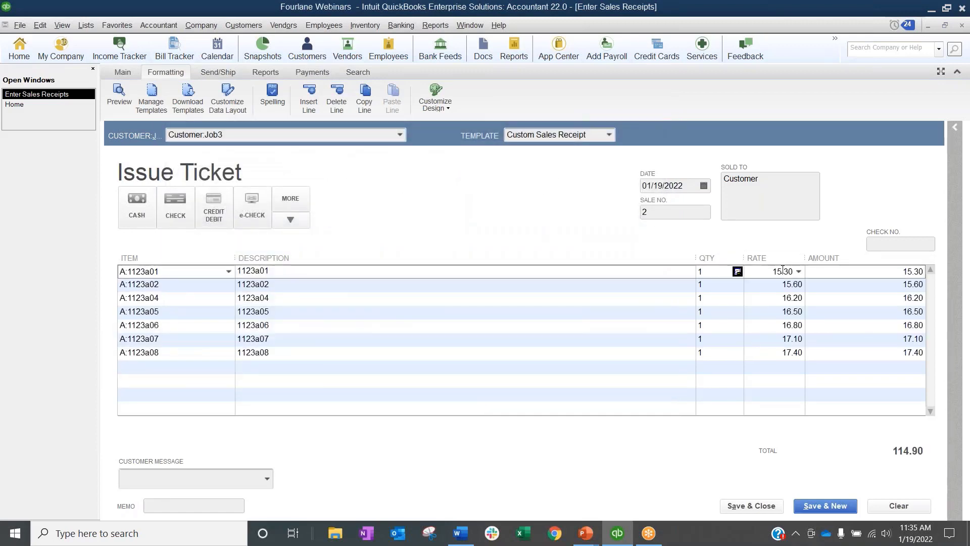
{"action": "type", "text": "0"}
{"action": "key", "text": "Down"}
{"action": "key", "text": "0"}
{"action": "key", "text": "Down"}
{"action": "key", "text": "0"}
{"action": "key", "text": "Down"}
{"action": "key", "text": "0"}
{"action": "key", "text": "Down"}
{"action": "key", "text": "0"}
{"action": "key", "text": "Down"}
{"action": "key", "text": "0"}
{"action": "key", "text": "Down"}
{"action": "key", "text": "0"}
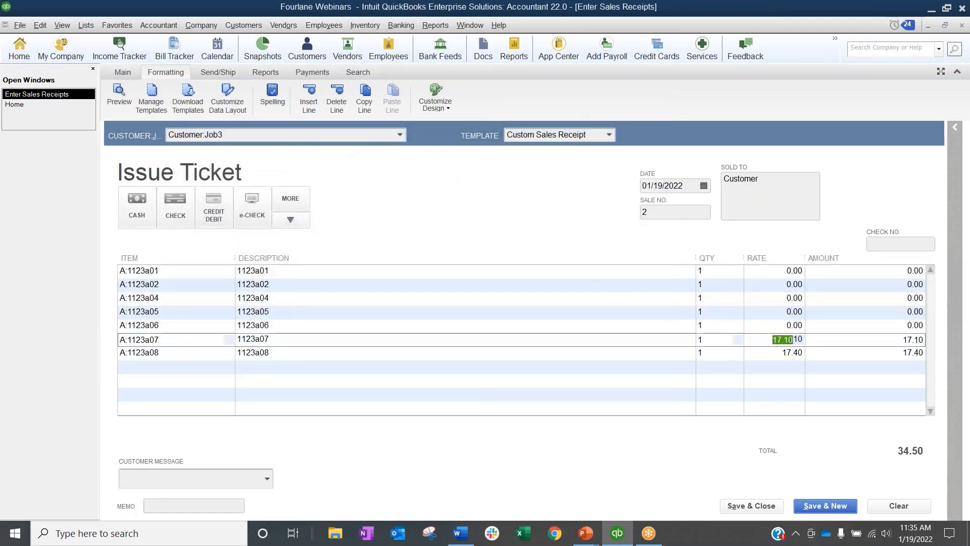
{"action": "key", "text": "Down"}
{"action": "key", "text": "0"}
{"action": "left_click", "coordinate": [907, 271]}
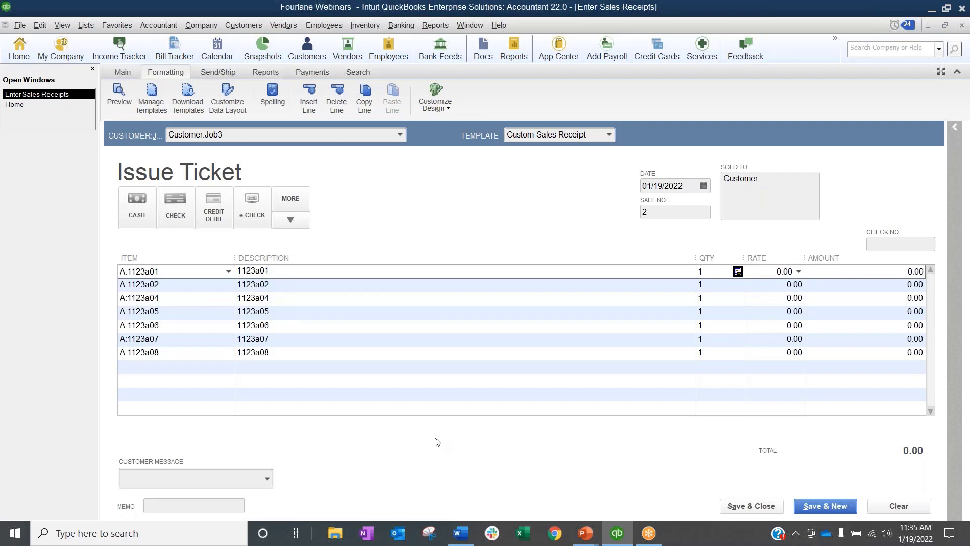
{"action": "left_click", "coordinate": [122, 72]}
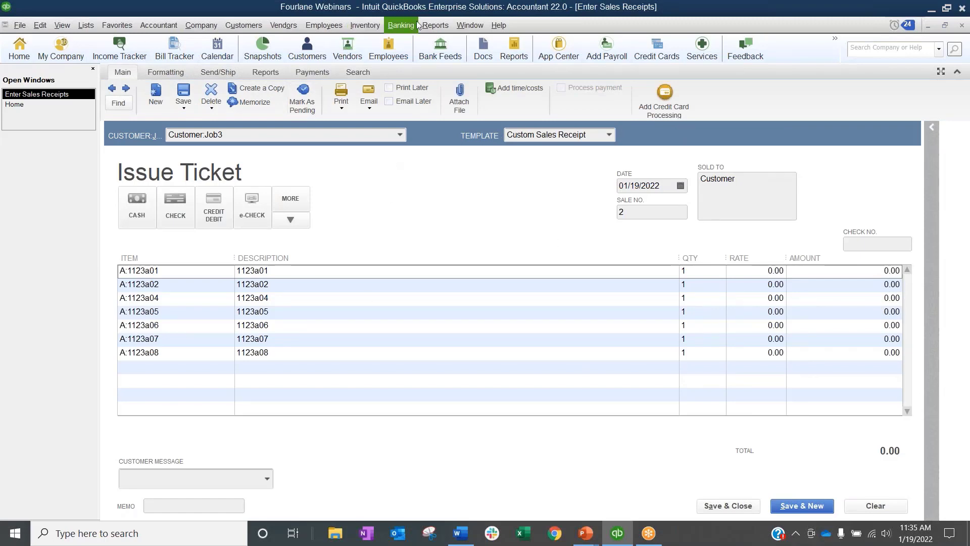
Step: Open the Job Profitability Summary report to examine Job3's actual cost and revenue, and close it
{"action": "left_click", "coordinate": [435, 25]}
{"action": "mouse_move", "coordinate": [485, 197]}
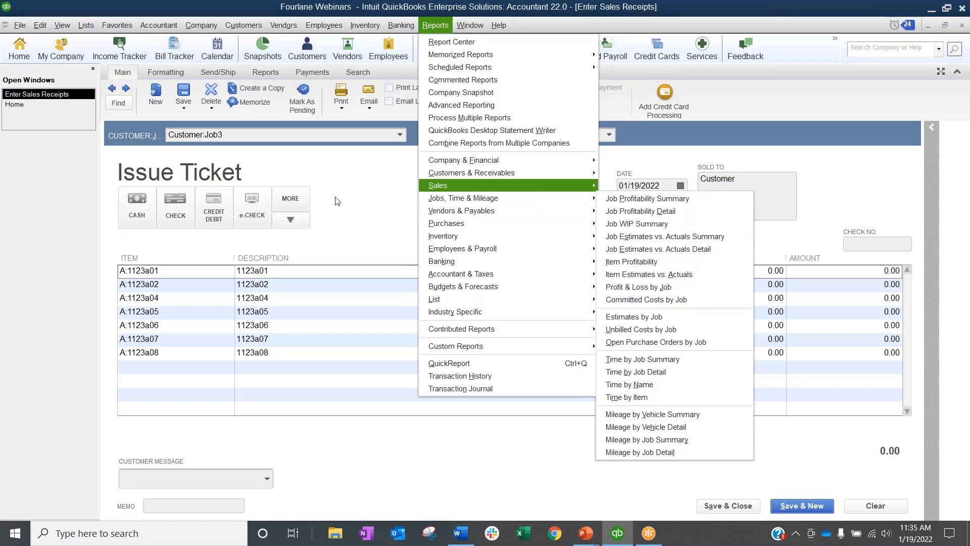
{"action": "mouse_move", "coordinate": [467, 195]}
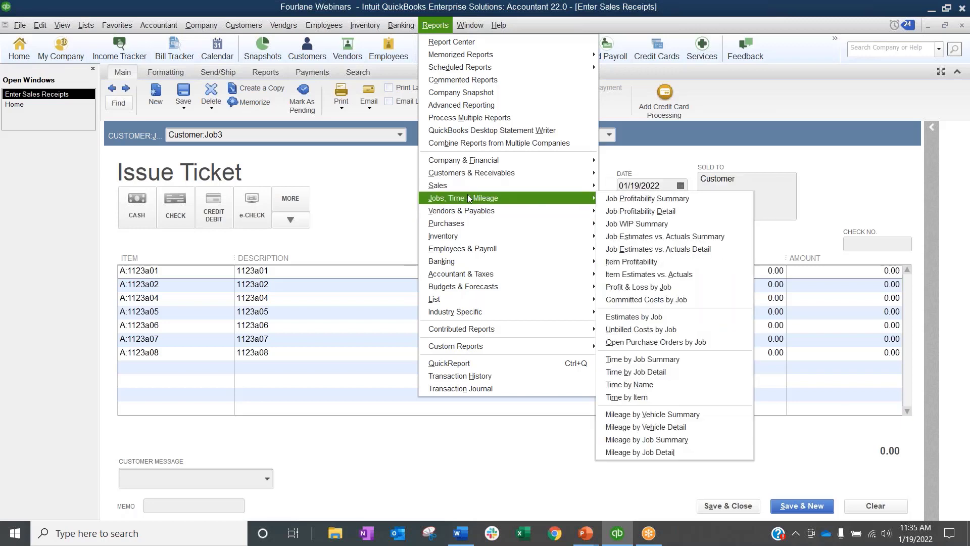
{"action": "left_click", "coordinate": [686, 203]}
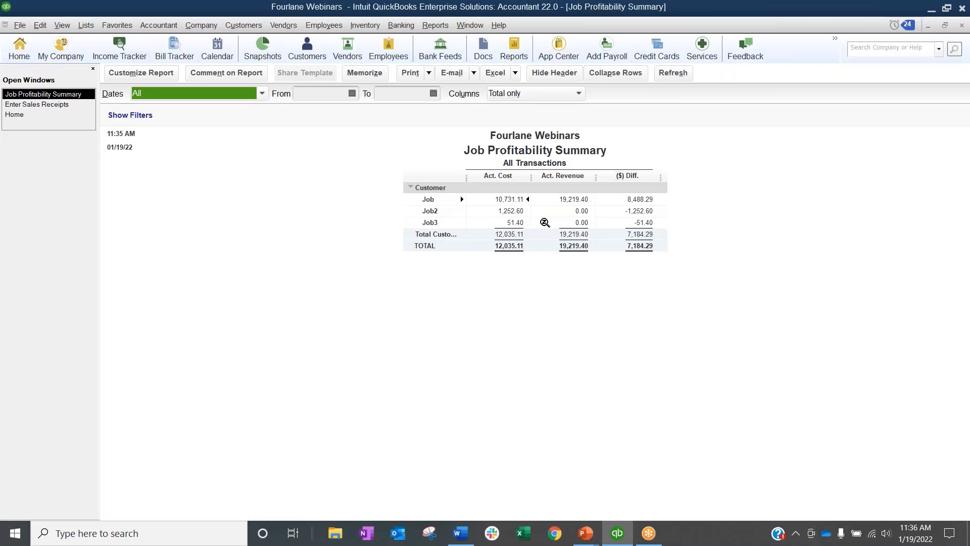
{"action": "left_click", "coordinate": [962, 27]}
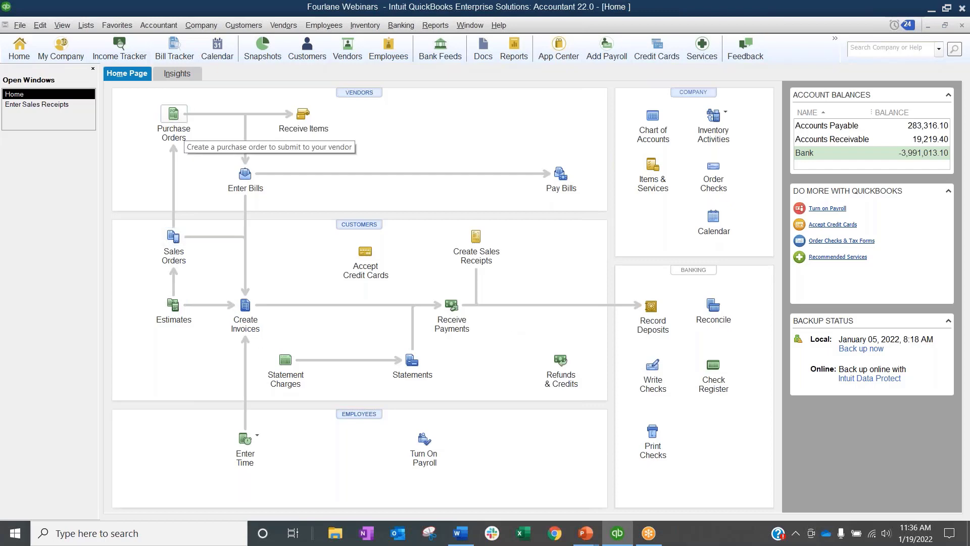
Step: Create a purchase order to Vendor A for item A:1123a08 with a quantity of 2
{"action": "left_click", "coordinate": [173, 130]}
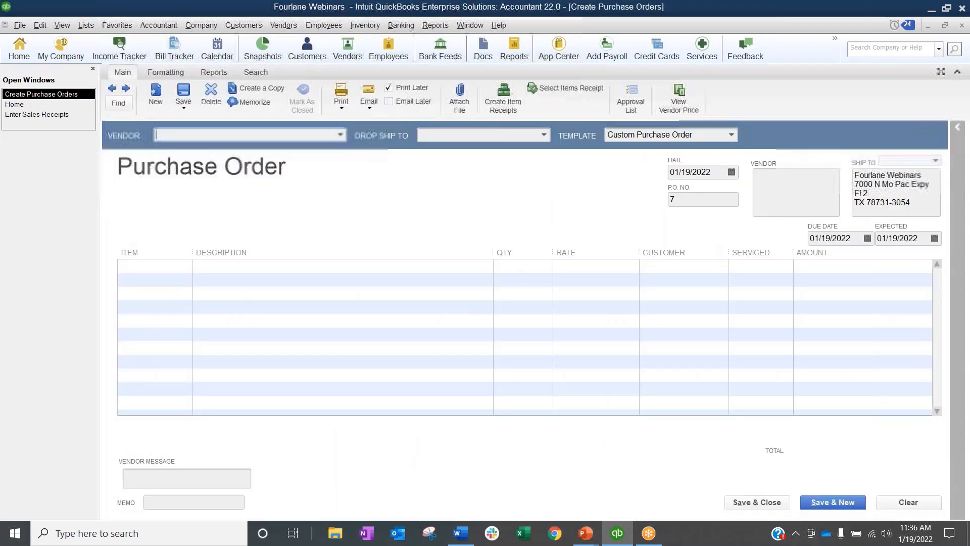
{"action": "left_click", "coordinate": [339, 135]}
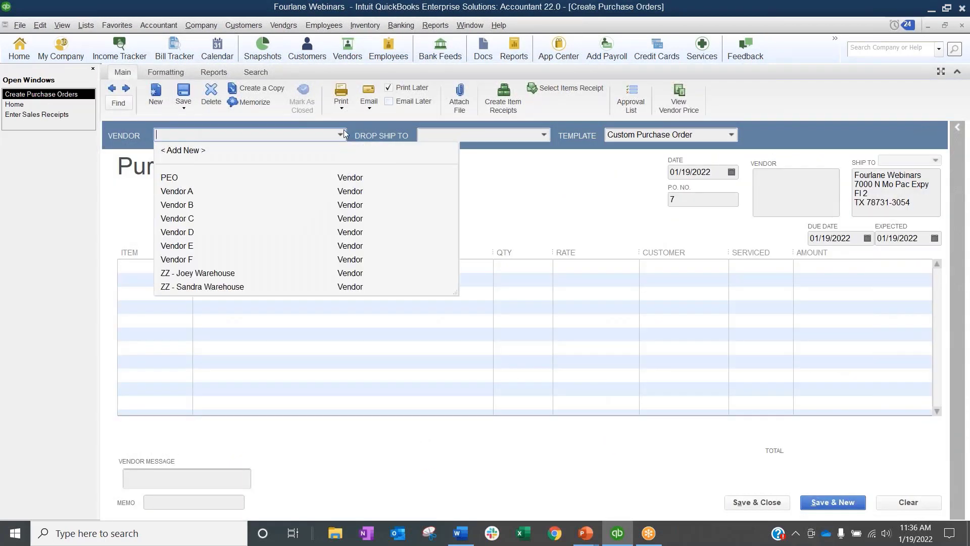
{"action": "left_click", "coordinate": [178, 193]}
{"action": "left_click", "coordinate": [151, 266]}
{"action": "left_click", "coordinate": [164, 391]}
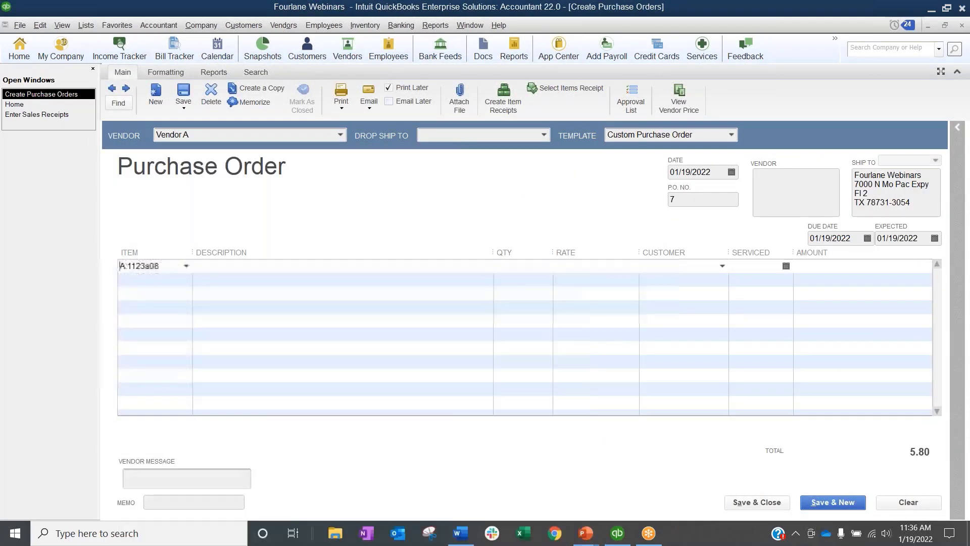
{"action": "left_click", "coordinate": [520, 266]}
{"action": "type", "text": "2"}
{"action": "key", "text": "Tab"}
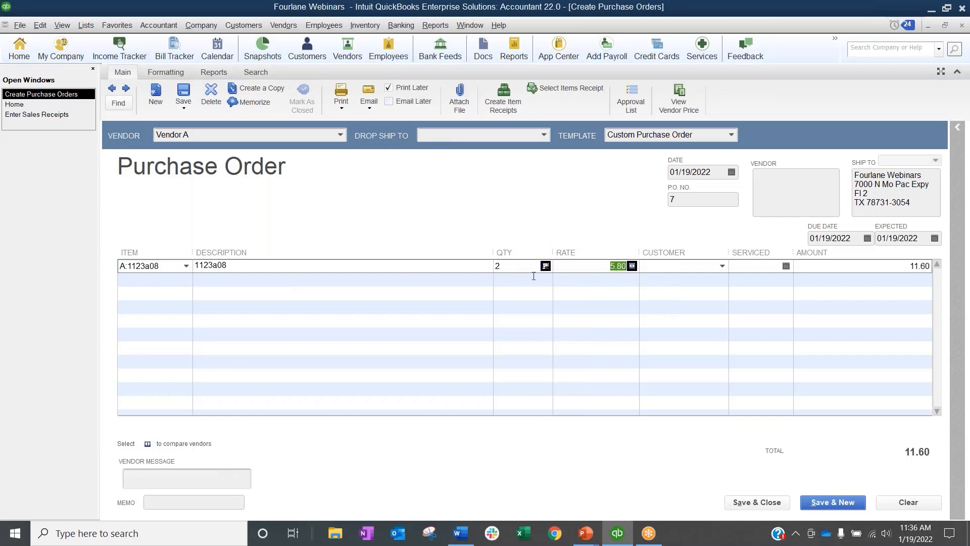
Step: Assign the purchase order line to a new job, Job4, added under Customer, and save the order
{"action": "left_click", "coordinate": [723, 266]}
{"action": "left_click", "coordinate": [682, 355]}
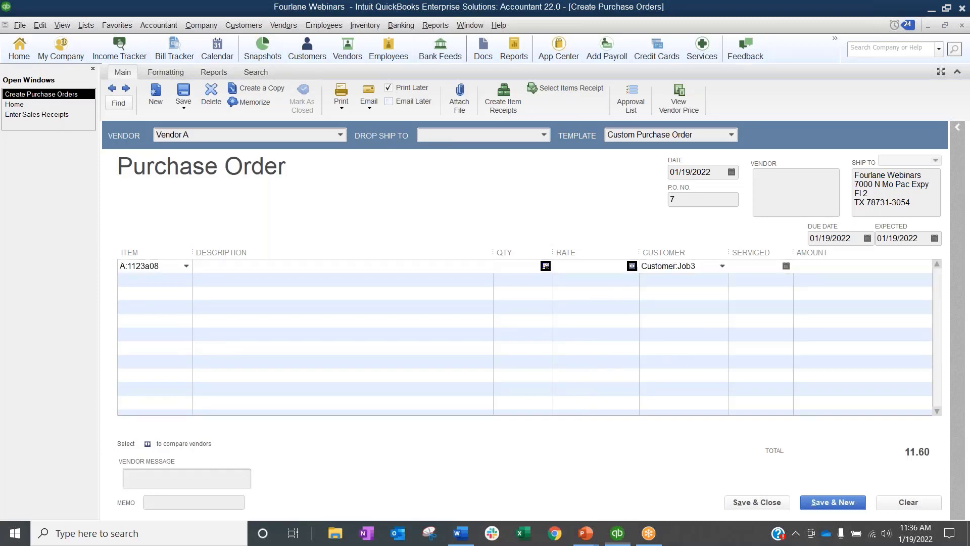
{"action": "type", "text": "4"}
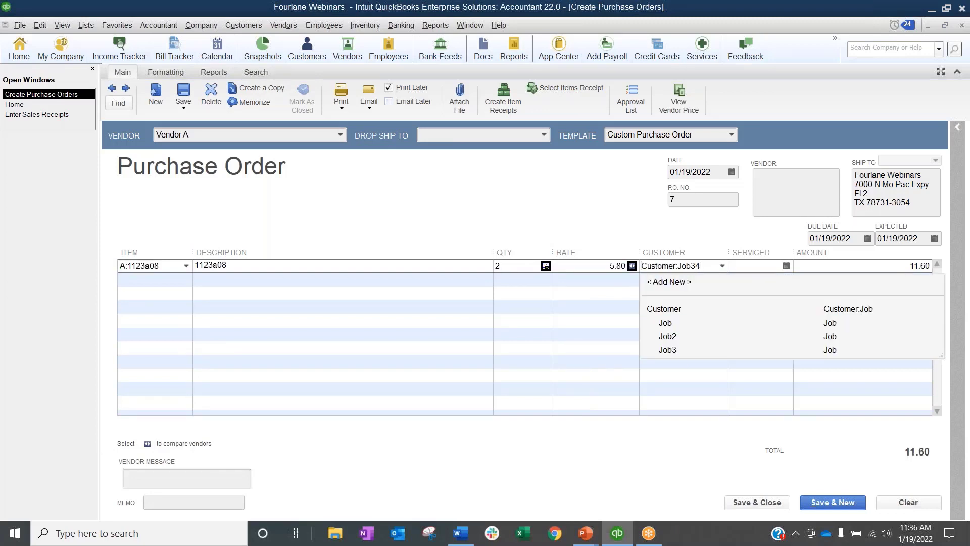
{"action": "key", "text": "Tab"}
{"action": "left_click", "coordinate": [558, 230]}
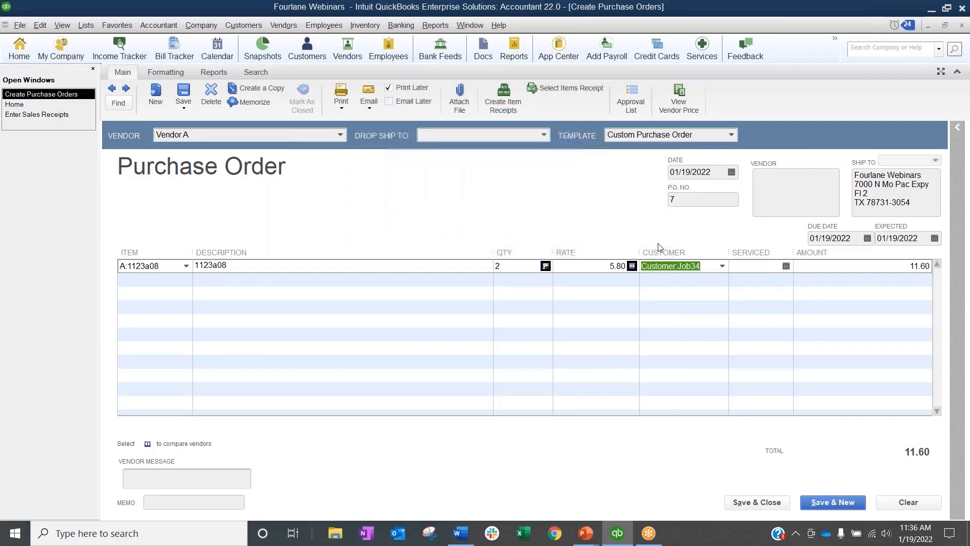
{"action": "left_click", "coordinate": [709, 267]}
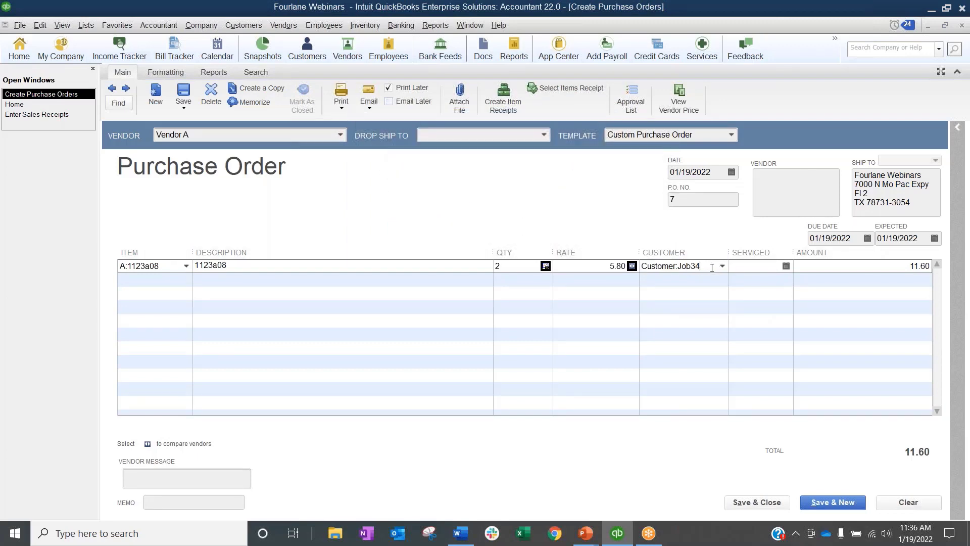
{"action": "key", "text": "BackSpace"}
{"action": "key", "text": "BackSpace"}
{"action": "type", "text": "4"}
{"action": "key", "text": "Tab"}
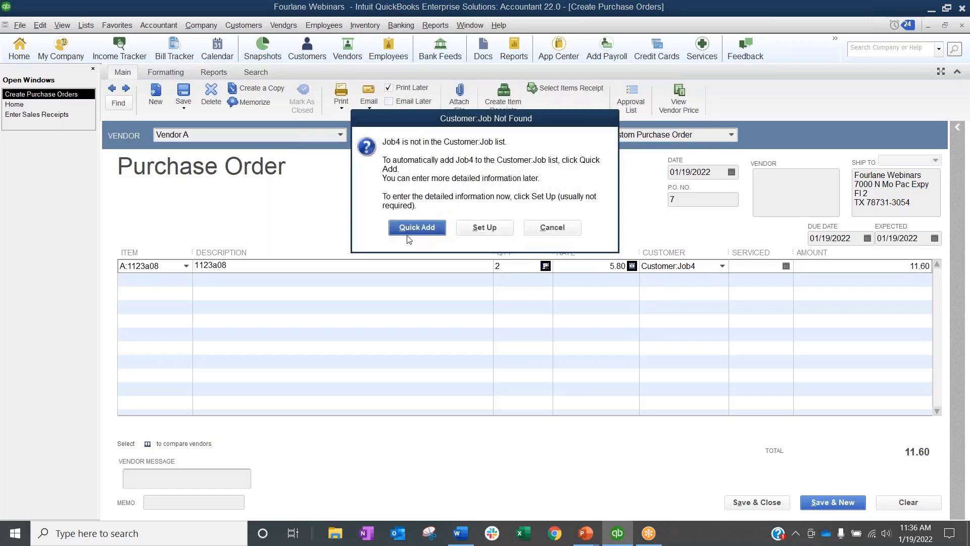
{"action": "left_click", "coordinate": [407, 233]}
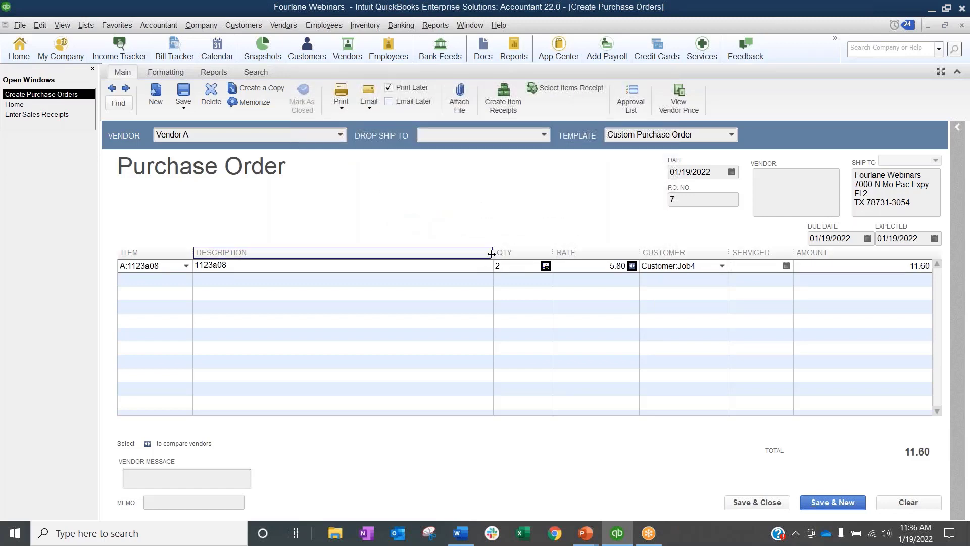
{"action": "left_click_drag", "start_coordinate": [493, 252], "coordinate": [415, 252]}
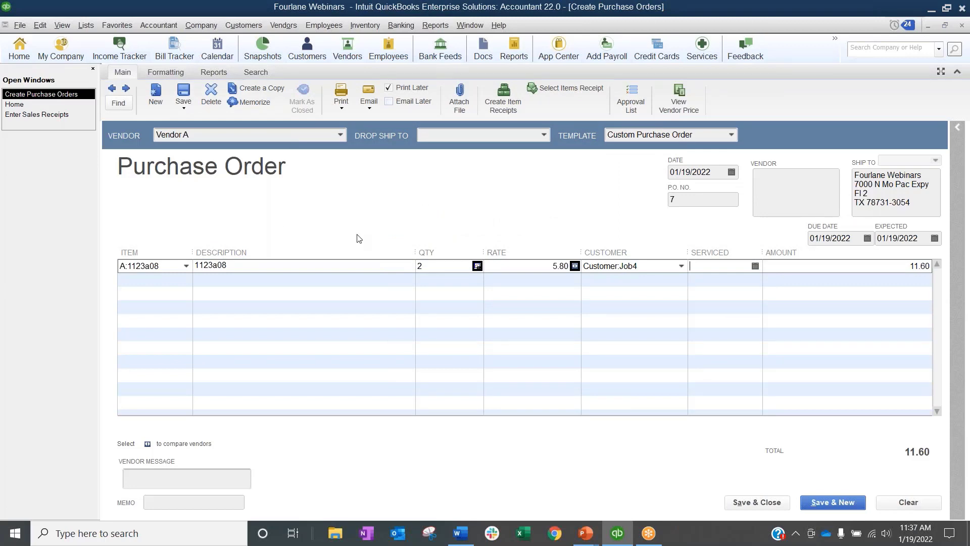
{"action": "left_click", "coordinate": [183, 95]}
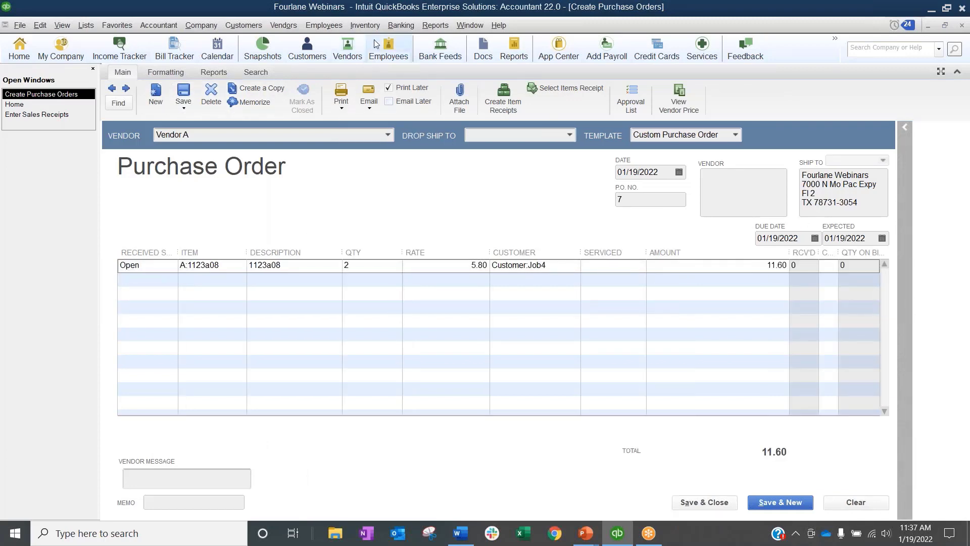
Step: Enter a bill for Vendor A from the 01/19/2022 purchase order and save it
{"action": "left_click", "coordinate": [283, 25]}
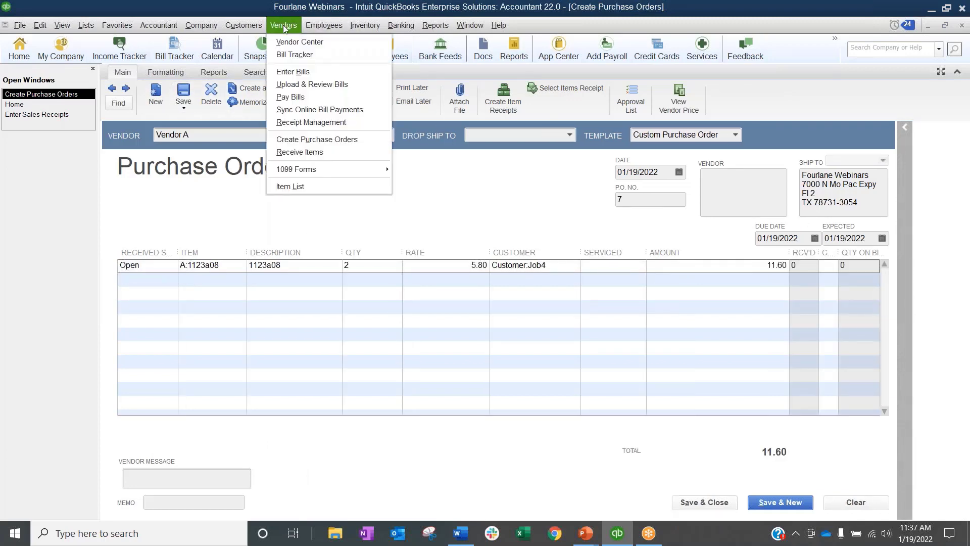
{"action": "left_click", "coordinate": [291, 71]}
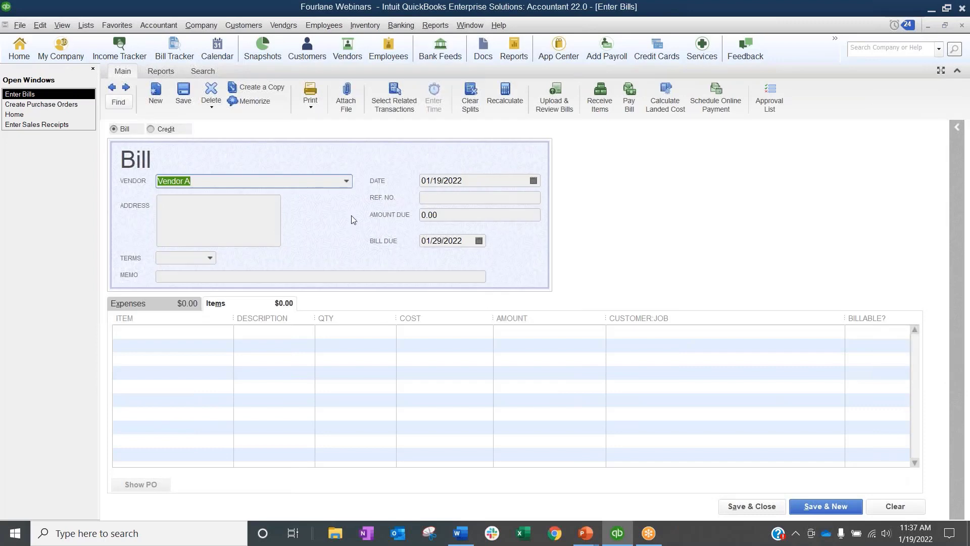
{"action": "key", "text": "Return"}
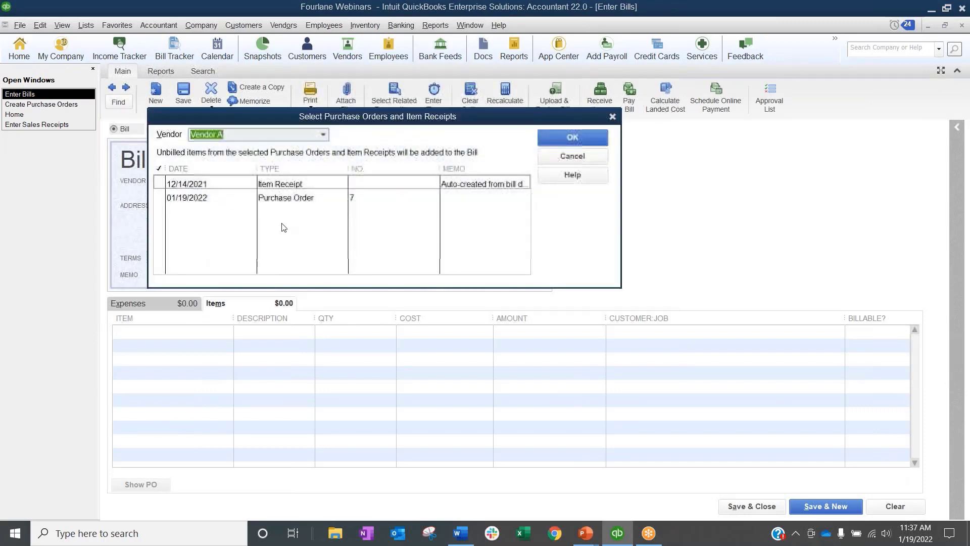
{"action": "left_click", "coordinate": [255, 197]}
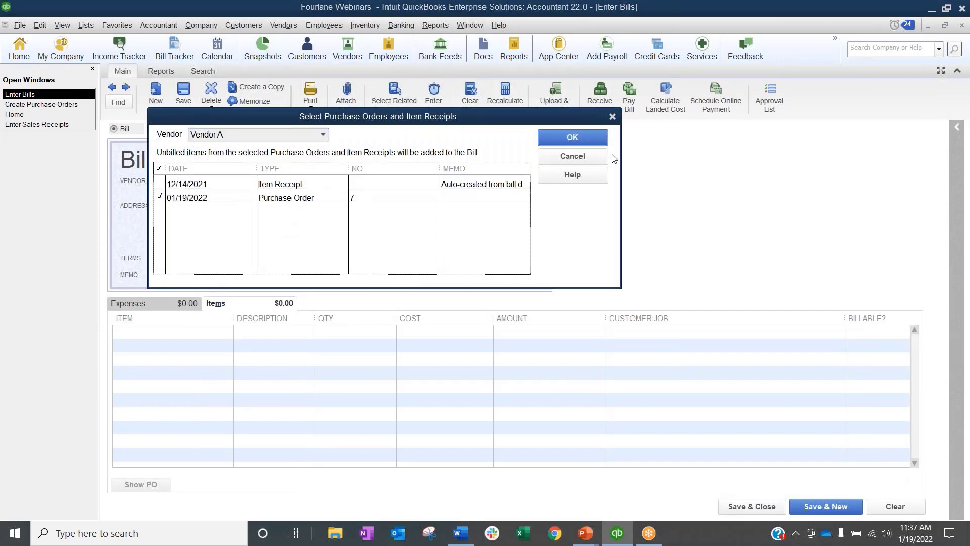
{"action": "left_click", "coordinate": [572, 137]}
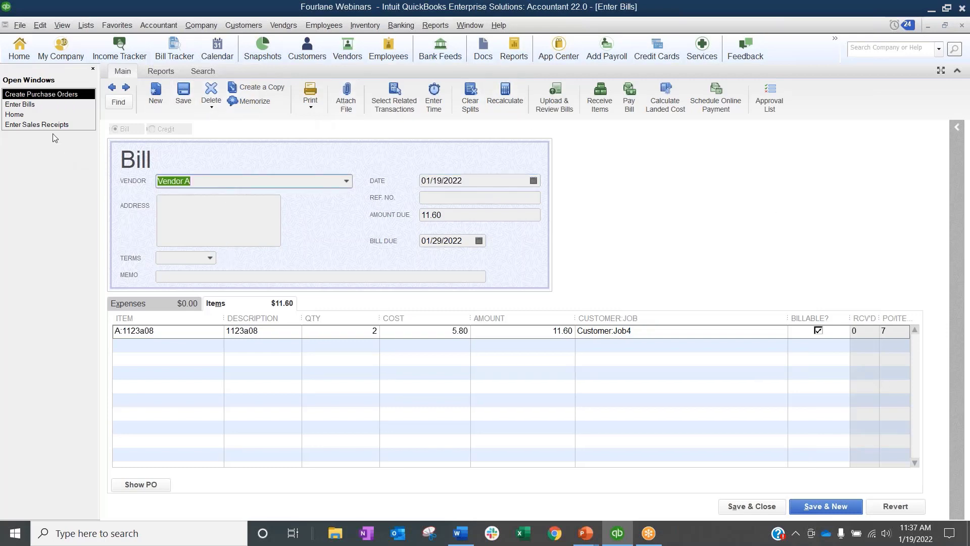
Step: Start a new issue ticket from the sales receipts form and assign it to Customer:Job4
{"action": "left_click", "coordinate": [37, 115]}
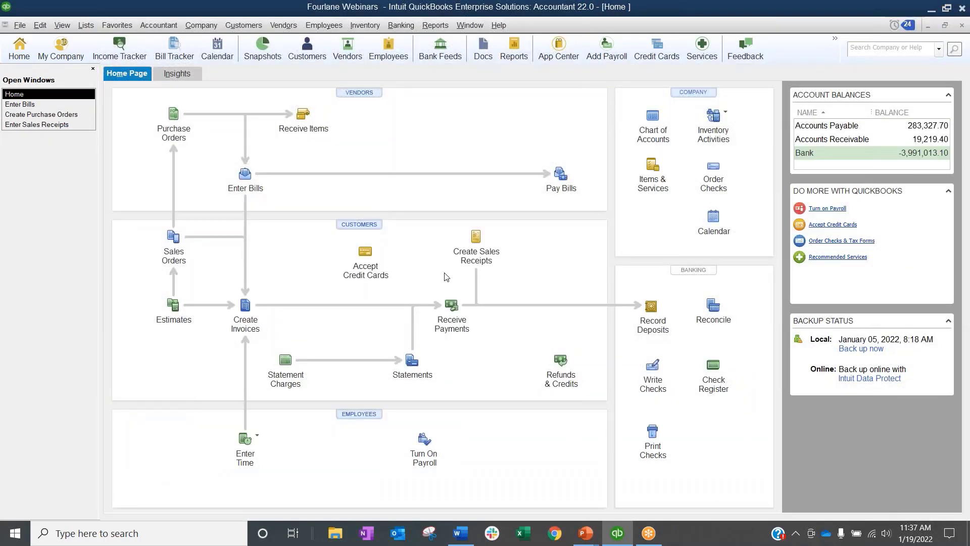
{"action": "left_click", "coordinate": [476, 237]}
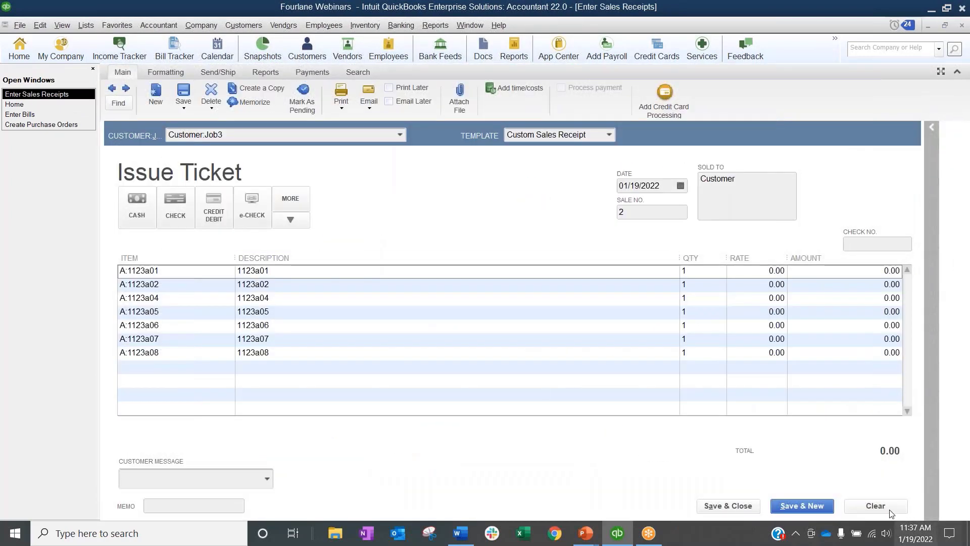
{"action": "left_click", "coordinate": [802, 505]}
{"action": "left_click", "coordinate": [399, 135]}
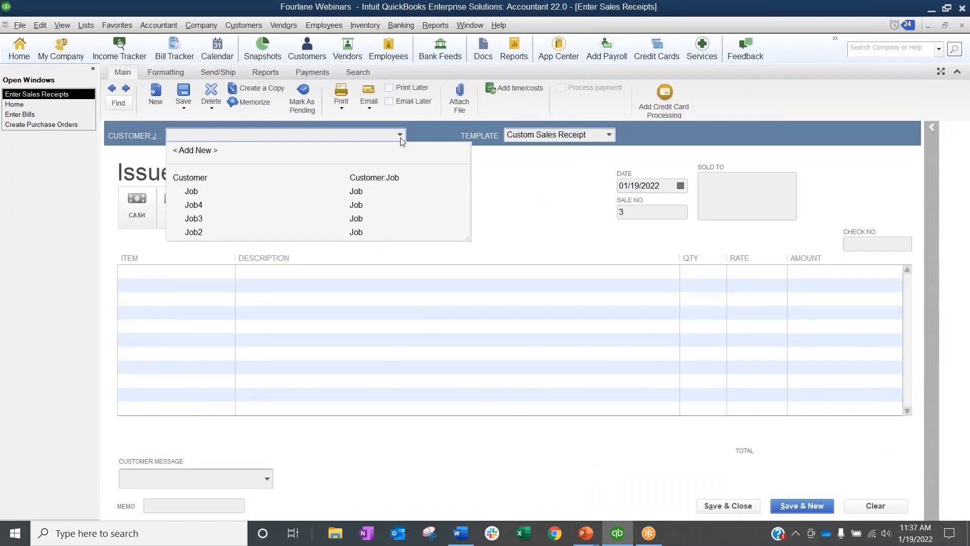
{"action": "left_click", "coordinate": [208, 206]}
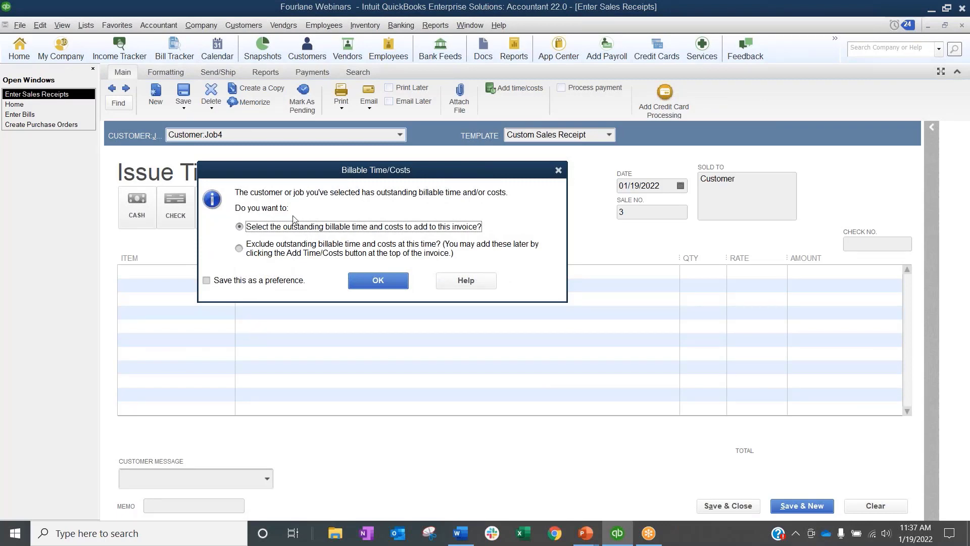
Step: Add Job4's outstanding billable item A:1123a08 to the issue ticket
{"action": "left_click", "coordinate": [379, 281]}
{"action": "left_click", "coordinate": [570, 198]}
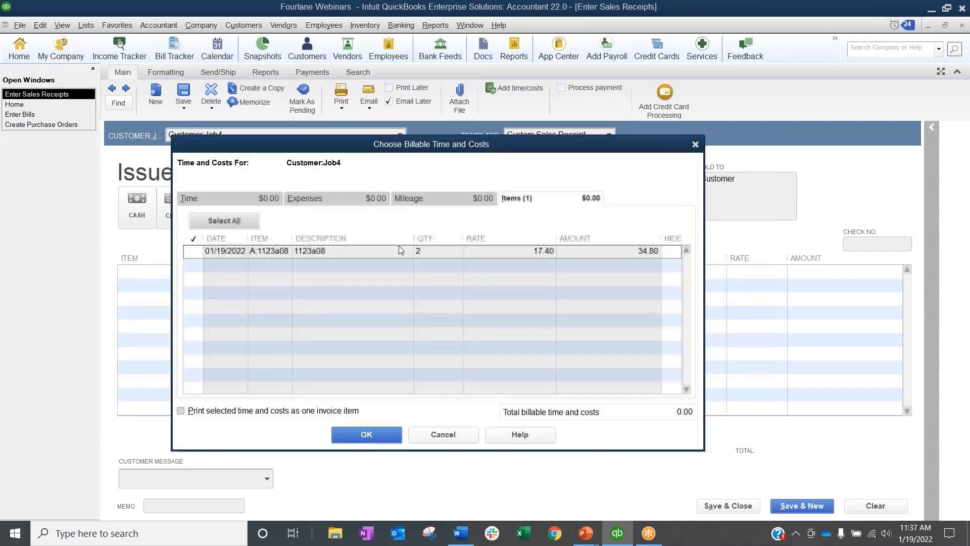
{"action": "left_click", "coordinate": [194, 249]}
{"action": "left_click", "coordinate": [345, 434]}
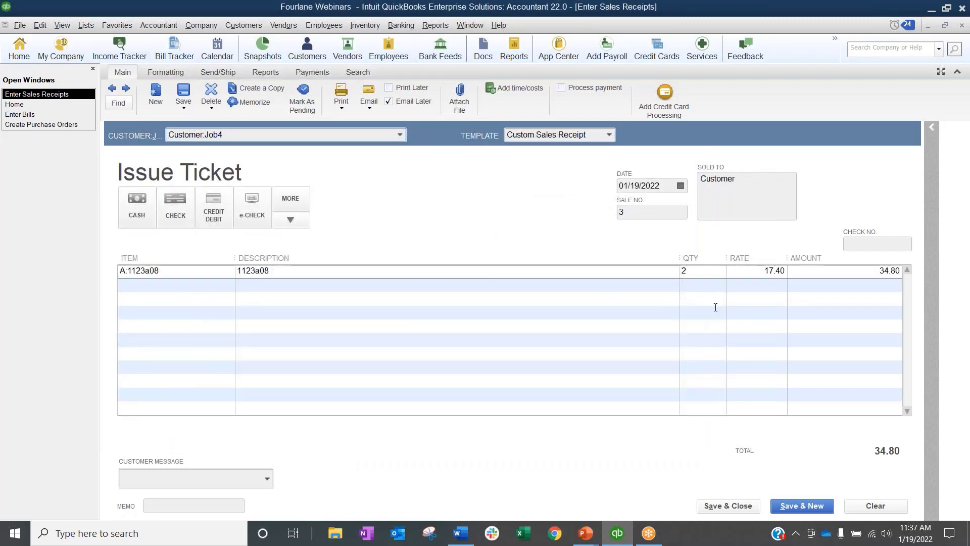
Step: Set the A:1123a08 rate to 0 and save the Job4 issue ticket with Email Later turned off
{"action": "left_click", "coordinate": [736, 270]}
{"action": "key", "text": "BackSpace"}
{"action": "key", "text": "Tab"}
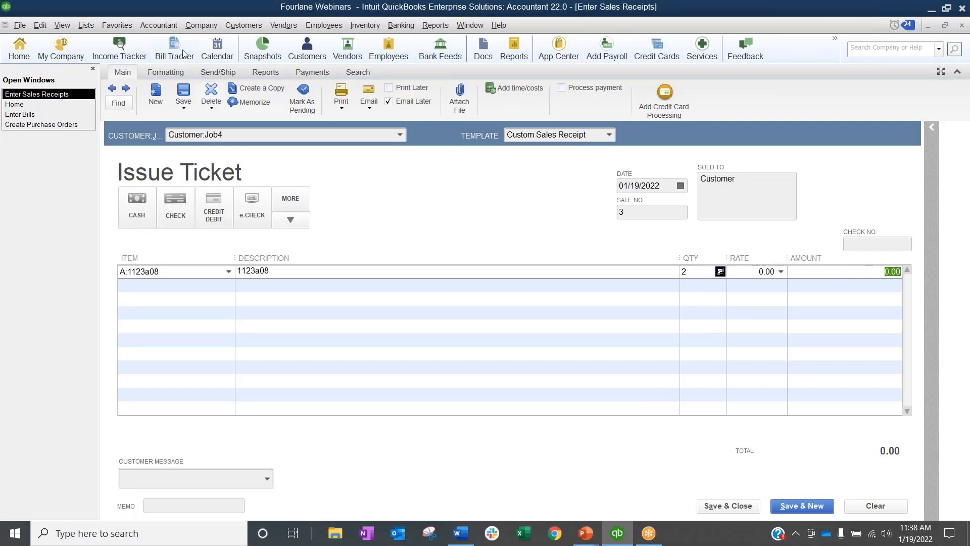
{"action": "left_click", "coordinate": [184, 98]}
{"action": "left_click", "coordinate": [347, 214]}
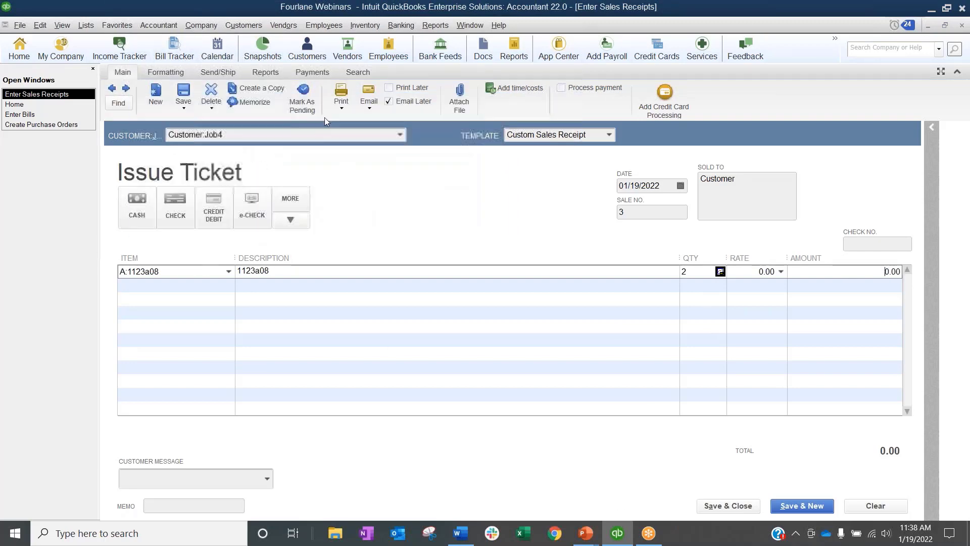
{"action": "left_click", "coordinate": [389, 102]}
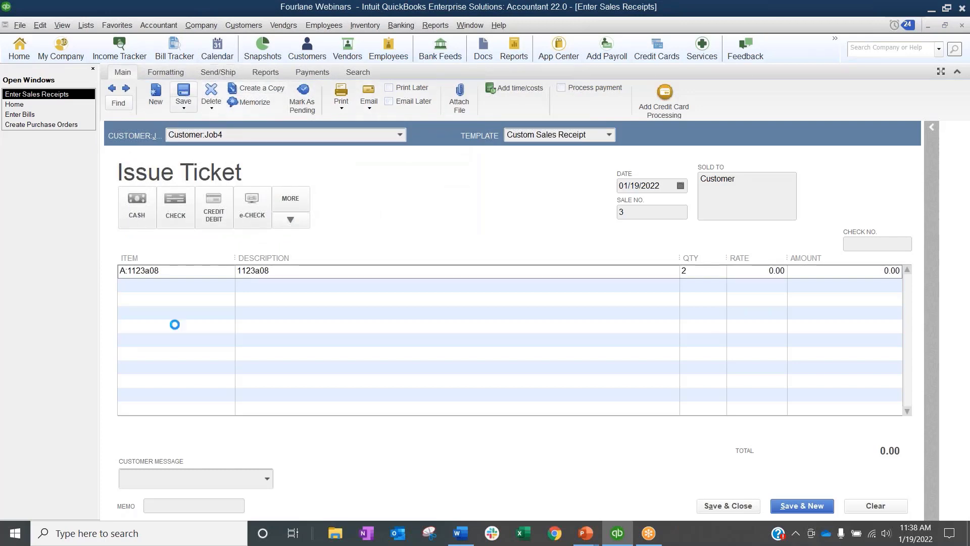
Step: Open the transaction journal of the Job4 issue ticket to examine its inventory and cost of goods sold postings
{"action": "key", "text": "ctrl+Tab"}
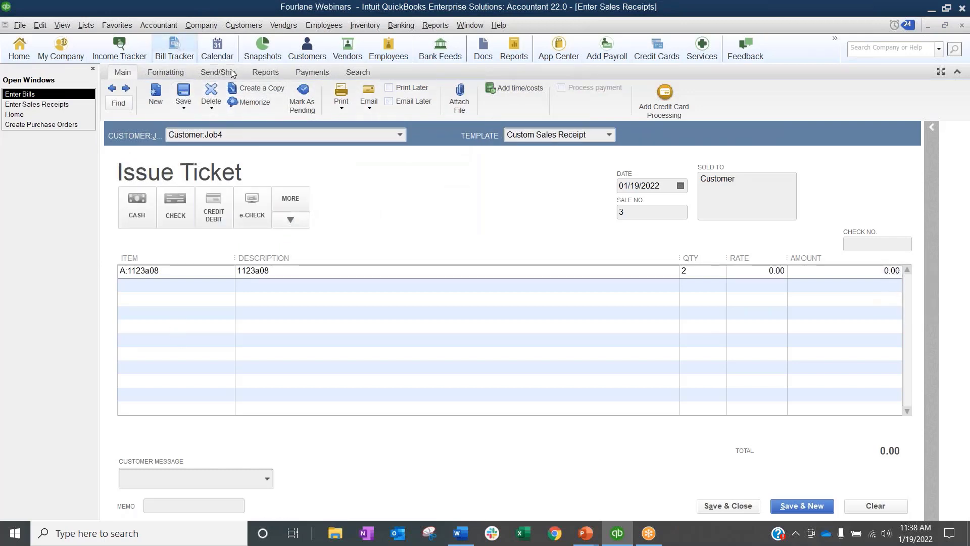
{"action": "left_click", "coordinate": [265, 72]}
{"action": "left_click", "coordinate": [253, 99]}
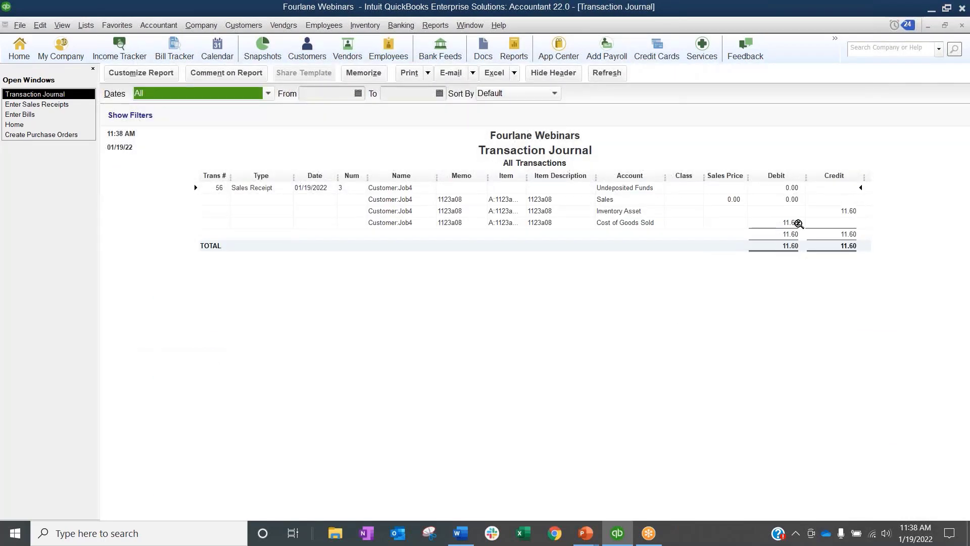
Step: Open the Job Profitability Summary report to examine the cost and revenue of Job4
{"action": "left_click", "coordinate": [435, 25]}
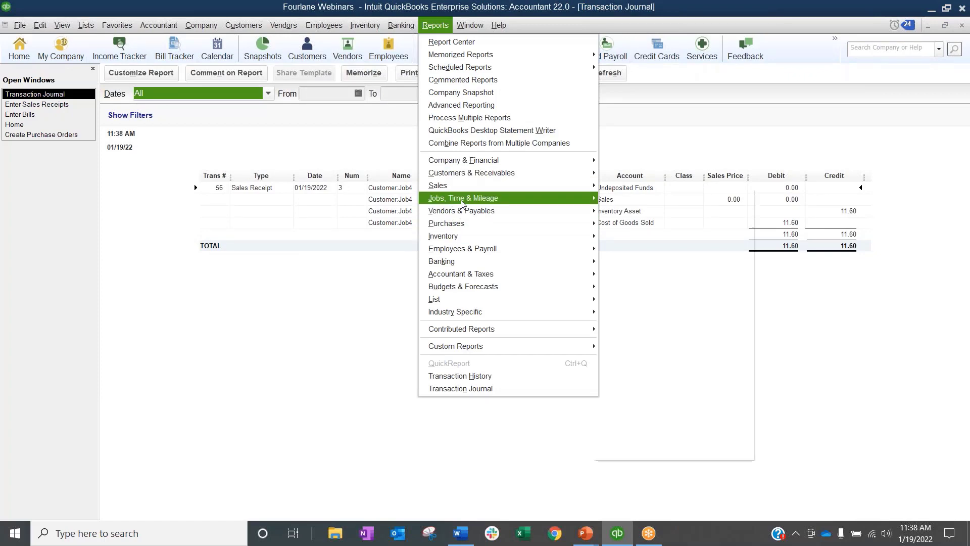
{"action": "mouse_move", "coordinate": [462, 198]}
{"action": "left_click", "coordinate": [631, 200]}
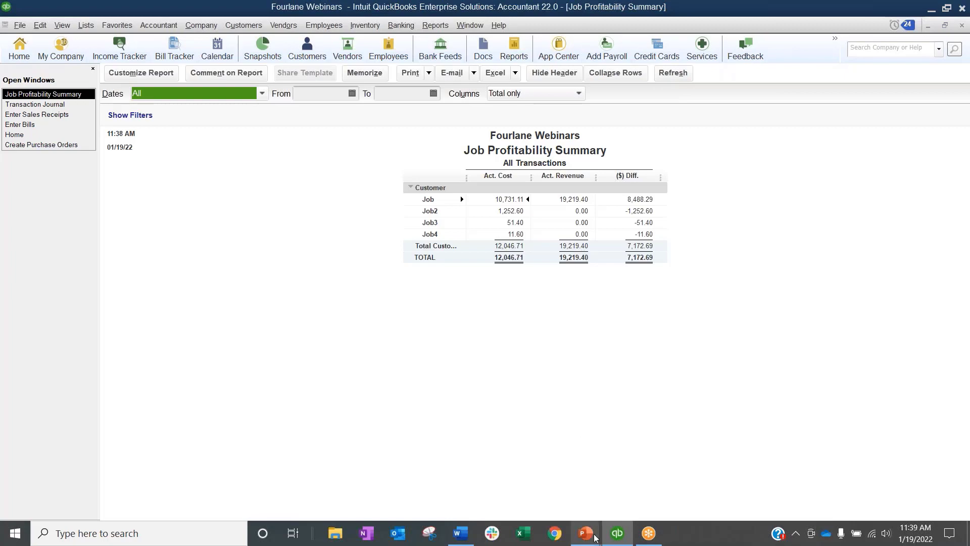
Step: Switch to the PowerPoint slide show and advance to the QuickBooks Enterprise Future Courses slide
{"action": "mouse_move", "coordinate": [595, 538]}
{"action": "left_click", "coordinate": [586, 480]}
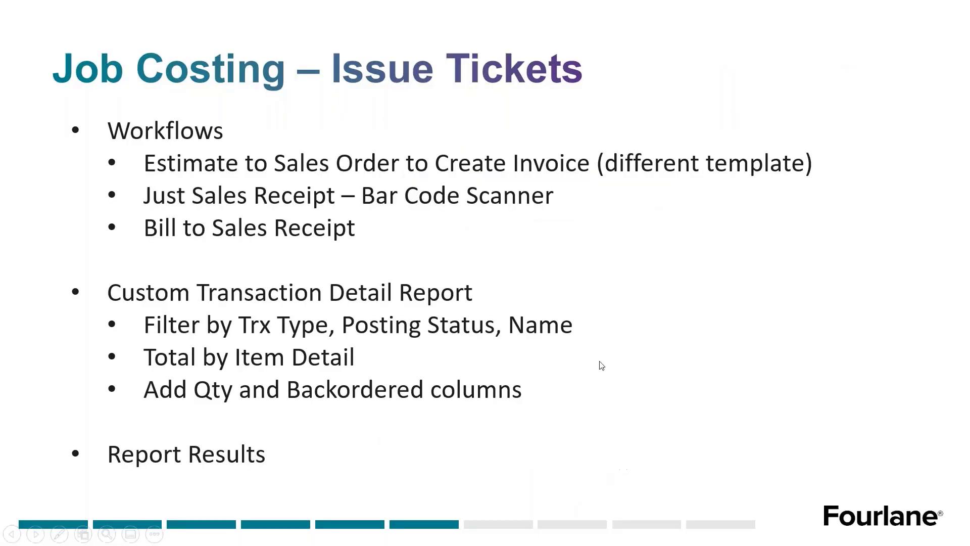
{"action": "left_click", "coordinate": [536, 295]}
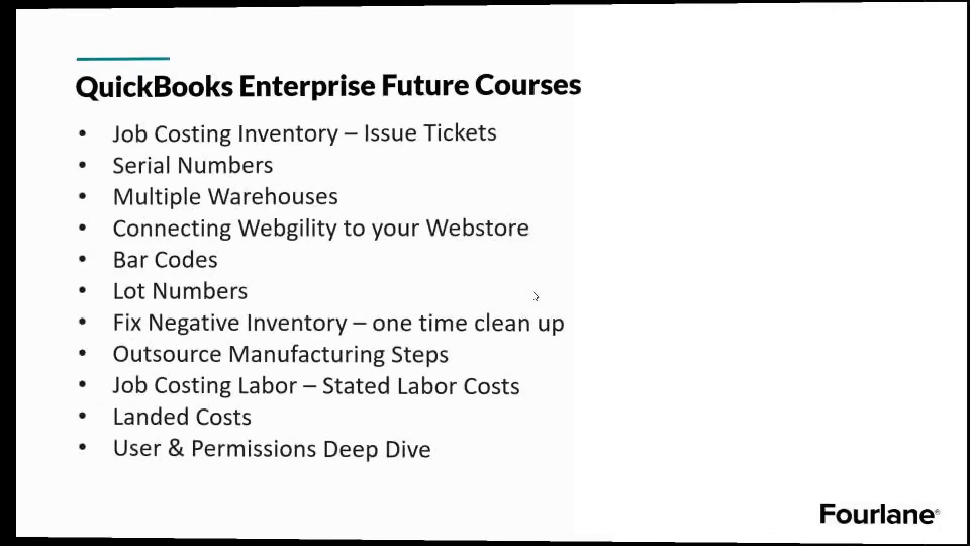